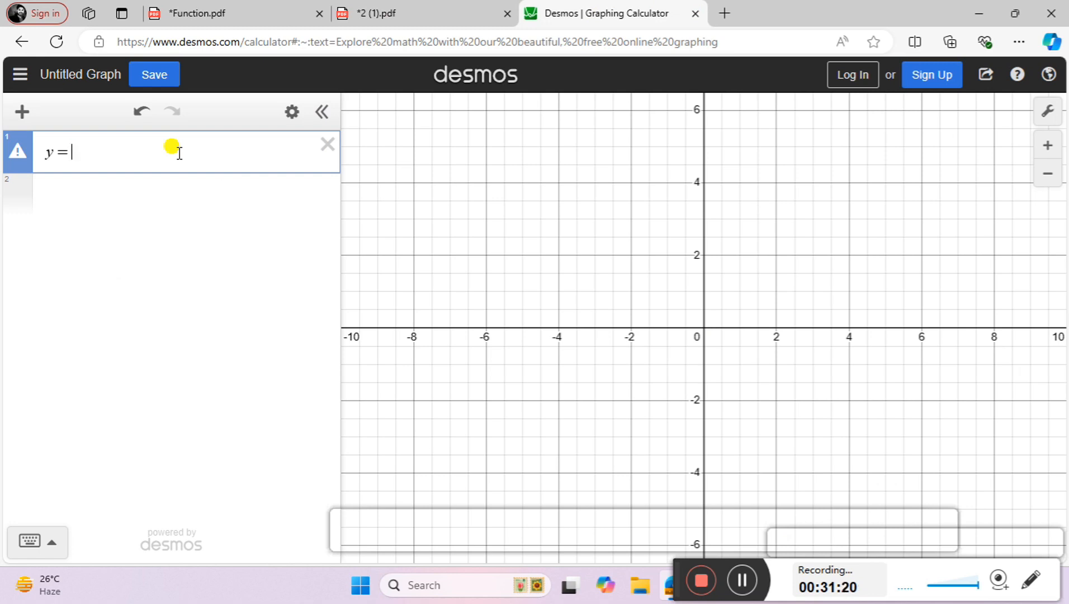
Complete the first expression as y = 5x and trace points along the plotted line.
{"action": "type", "text": "5x"}
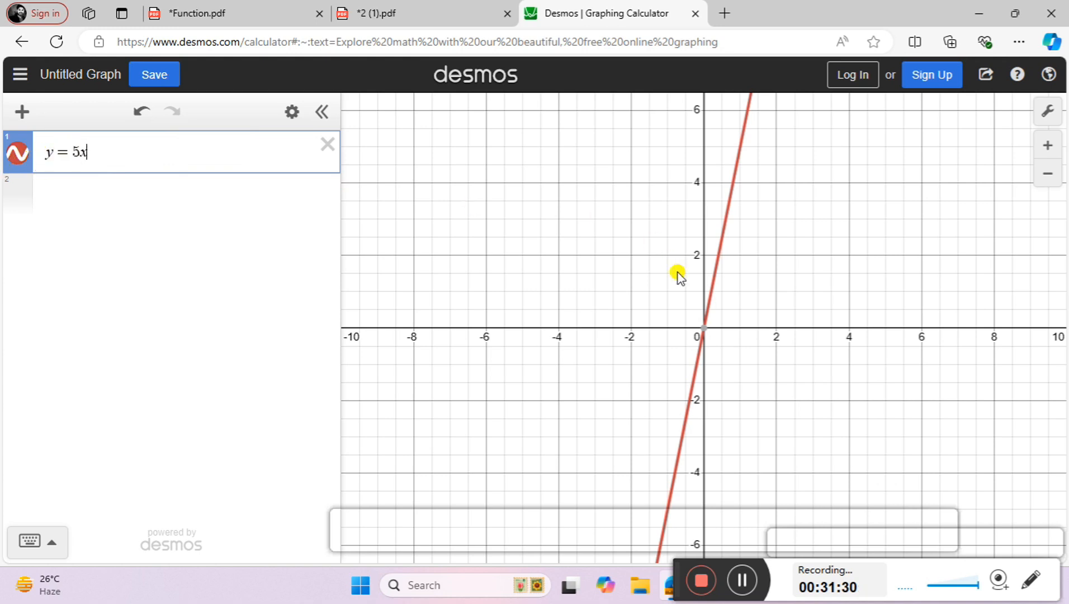
{"action": "mouse_move", "coordinate": [703, 331]}
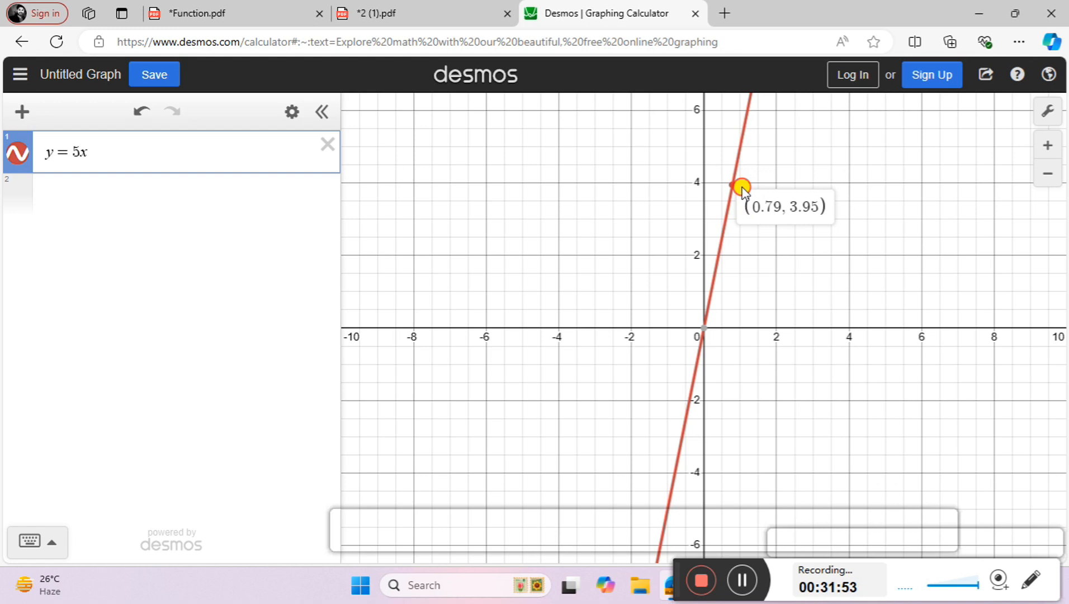
{"action": "mouse_move", "coordinate": [742, 188]}
{"action": "left_mouse_down"}
{"action": "mouse_move", "coordinate": [764, 134]}
{"action": "mouse_move", "coordinate": [766, 144]}
{"action": "mouse_move", "coordinate": [749, 118]}
{"action": "mouse_move", "coordinate": [694, 385]}
{"action": "left_mouse_up"}
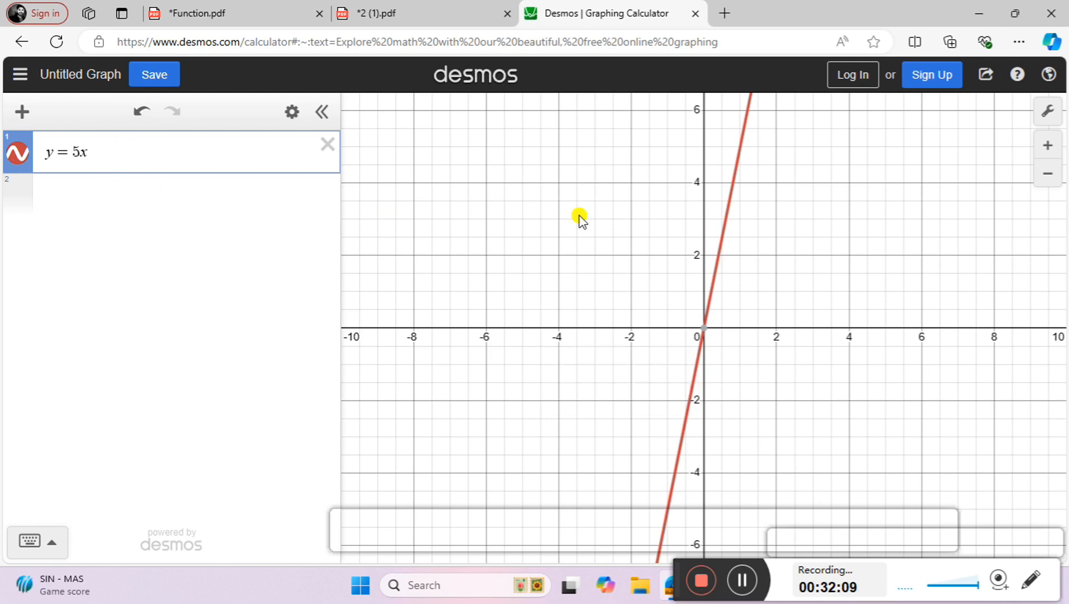
{"action": "scroll", "coordinate": [640, 221], "scroll_direction": "down", "scroll_amount": 1}
{"action": "scroll", "coordinate": [640, 221], "scroll_direction": "down", "scroll_amount": 3}
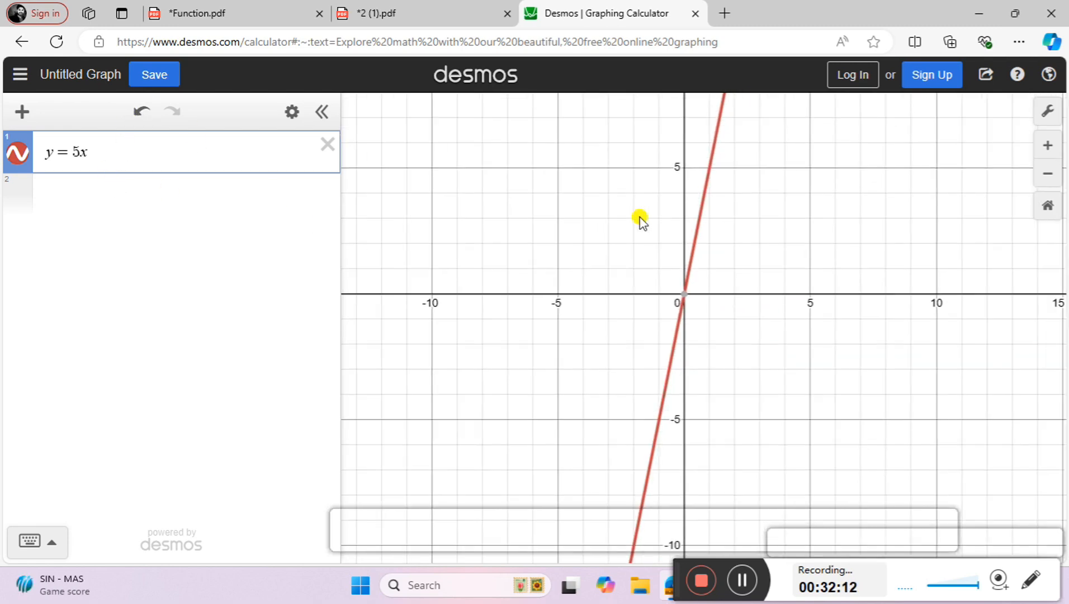
{"action": "scroll", "coordinate": [641, 218], "scroll_direction": "down", "scroll_amount": 1}
Replace 5x with 2x in the first expression and trace a point on the line near x = 1.
{"action": "left_click", "coordinate": [109, 152]}
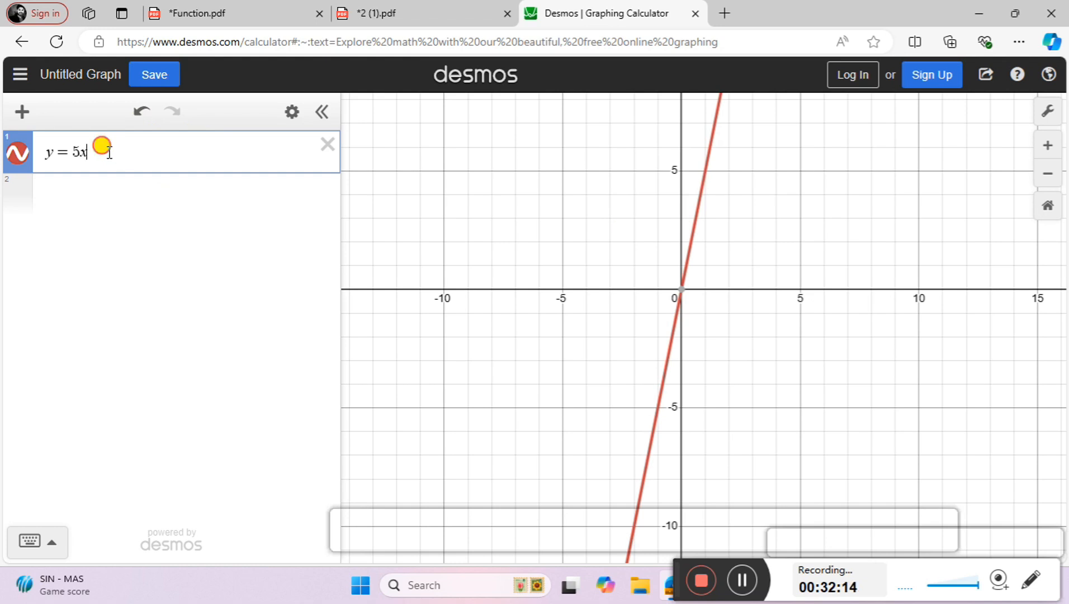
{"action": "key", "text": "BackSpace"}
{"action": "key", "text": "BackSpace"}
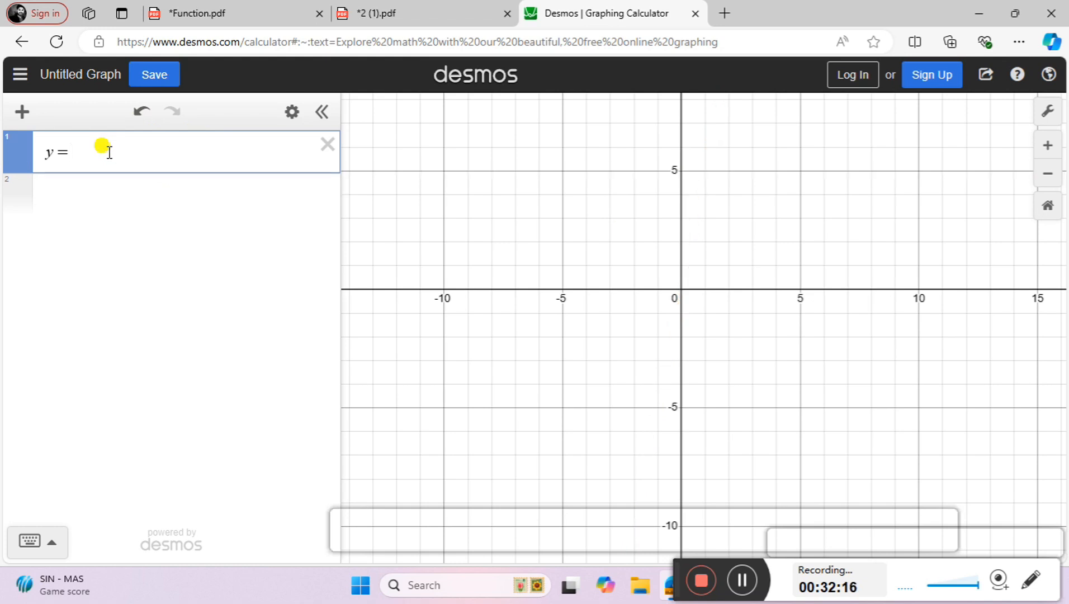
{"action": "type", "text": "2x"}
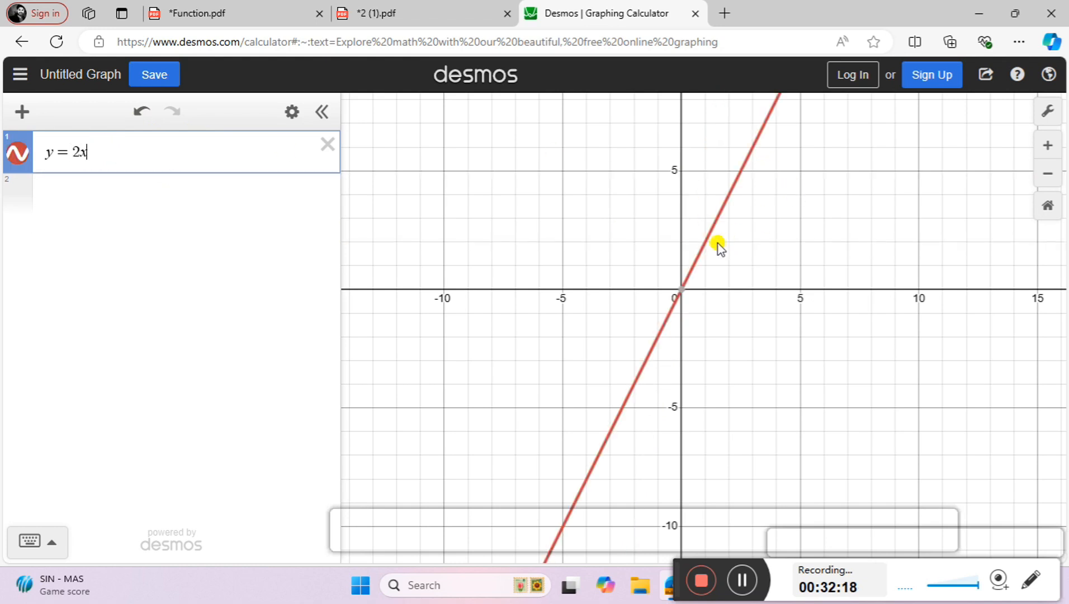
{"action": "left_click", "coordinate": [706, 242]}
{"action": "mouse_move", "coordinate": [705, 242]}
{"action": "left_mouse_down"}
{"action": "mouse_move", "coordinate": [666, 335]}
{"action": "mouse_move", "coordinate": [712, 240]}
{"action": "left_mouse_up"}
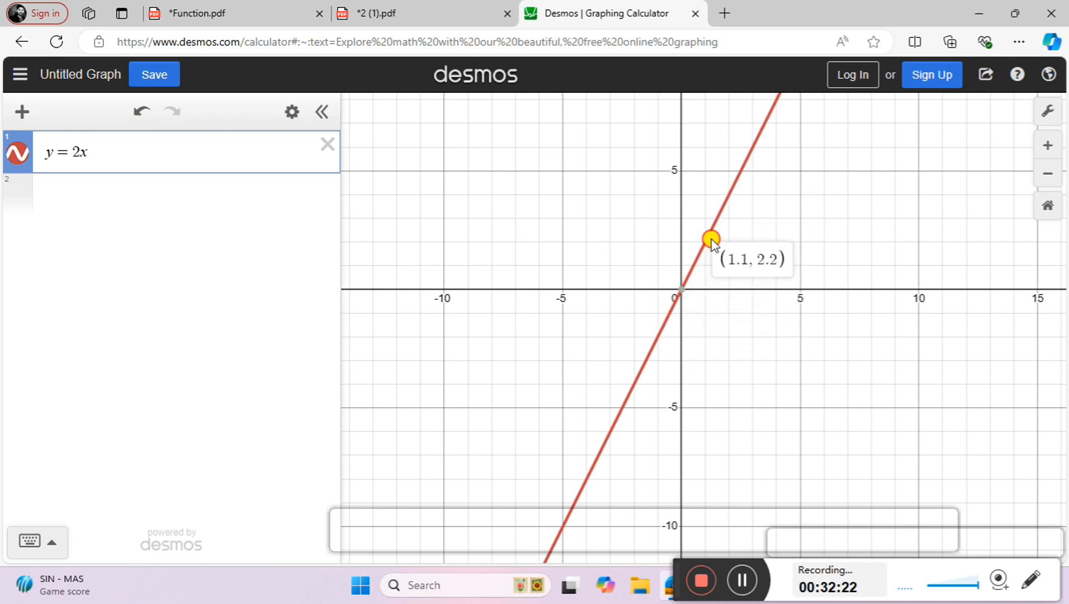
Try a constant of +3 after 2x in the first expression and replace it with -3.
{"action": "left_click", "coordinate": [109, 153]}
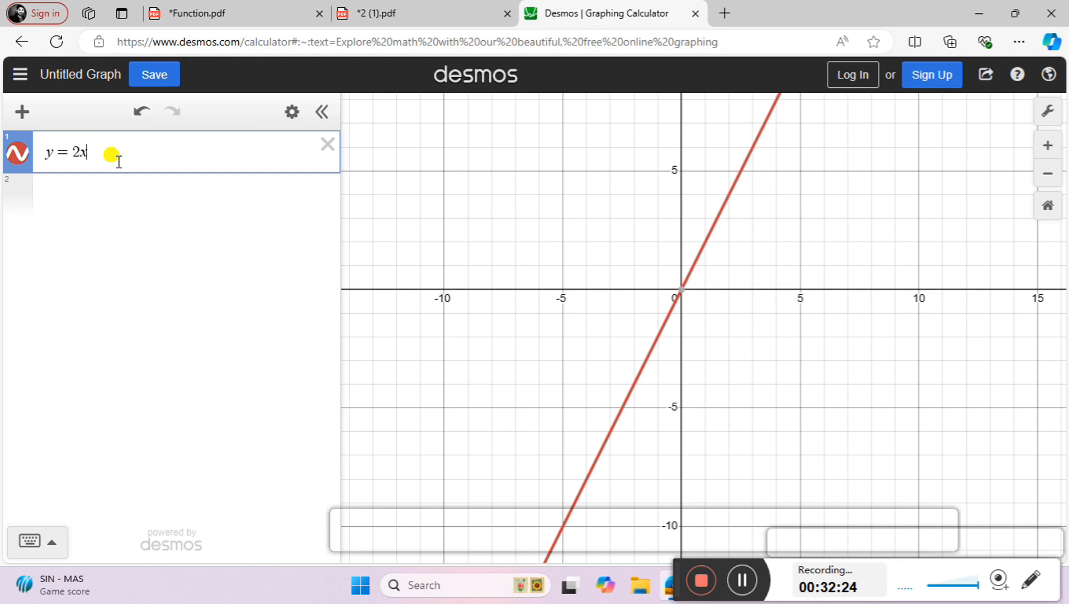
{"action": "type", "text": "+3"}
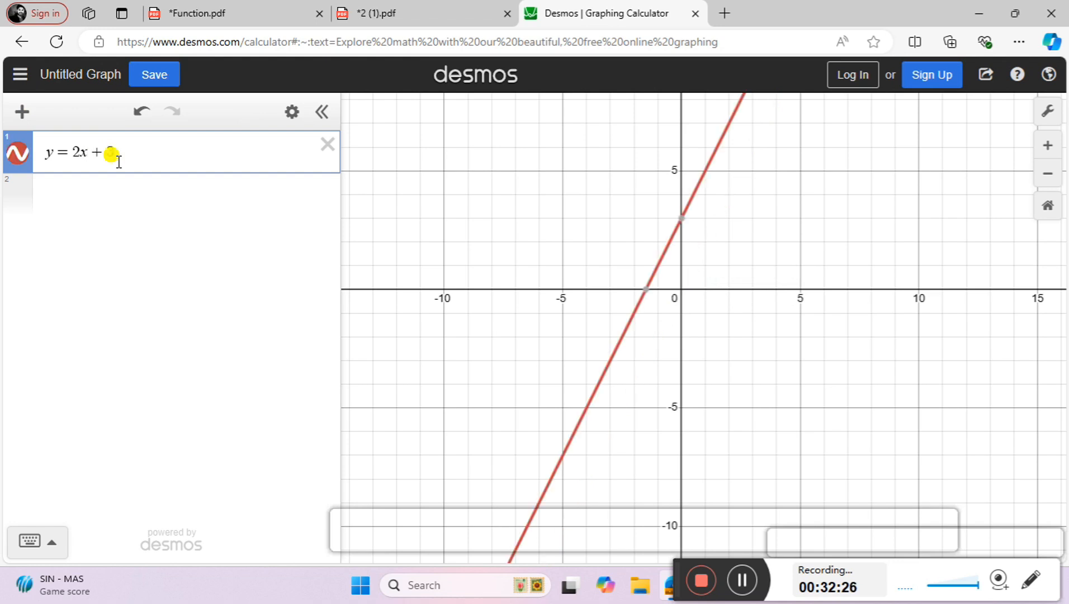
{"action": "key", "text": "BackSpace"}
{"action": "key", "text": "BackSpace"}
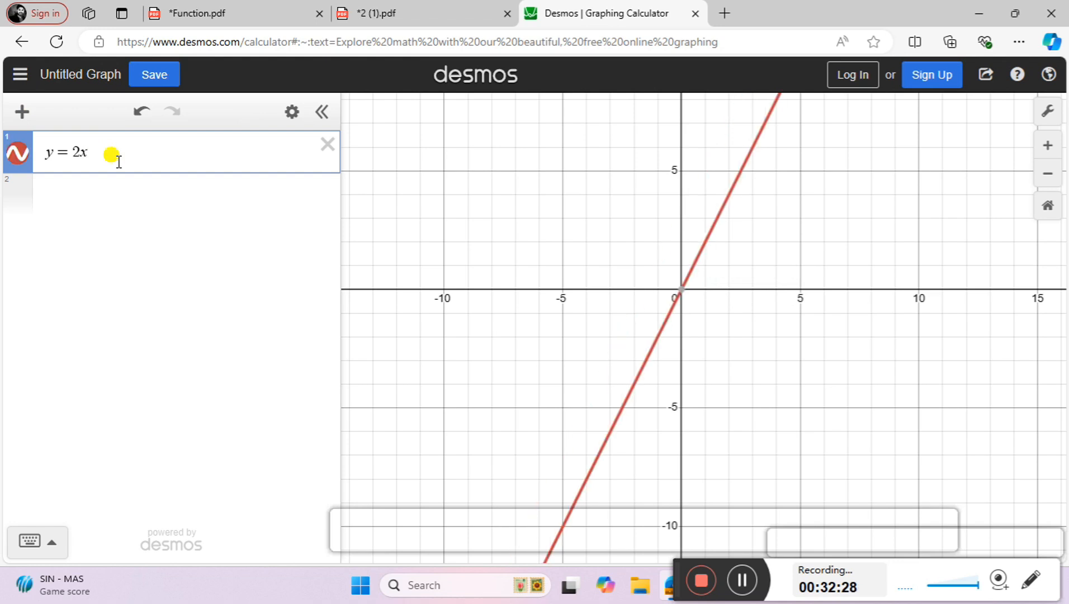
{"action": "type", "text": "- 3"}
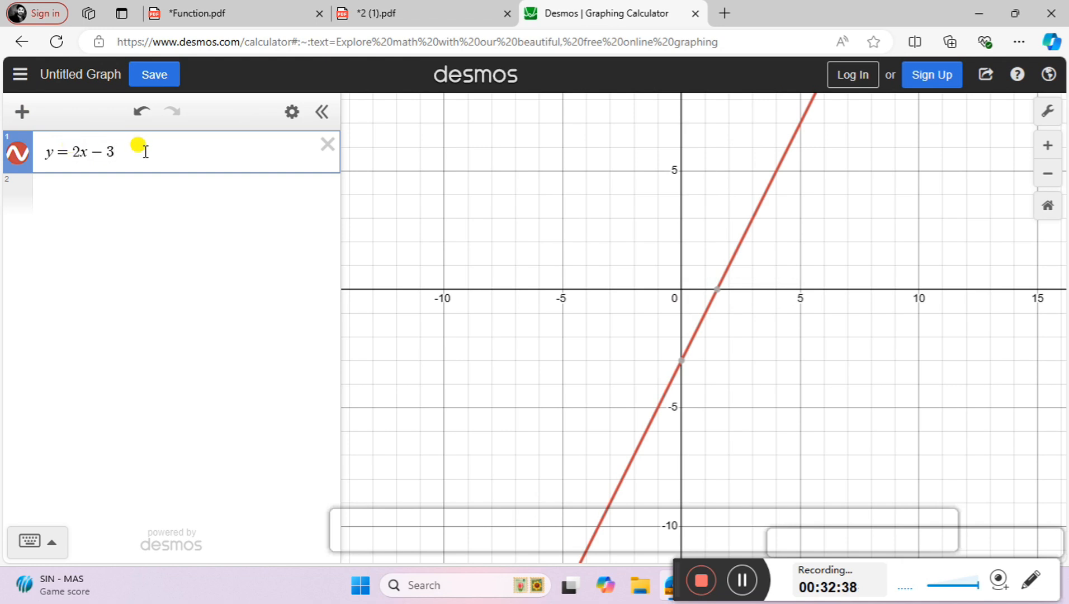
Consult the linear function section in the 2 (1).pdf notes and add c = 150000 + 200x as the second expression.
{"action": "left_click", "coordinate": [96, 186]}
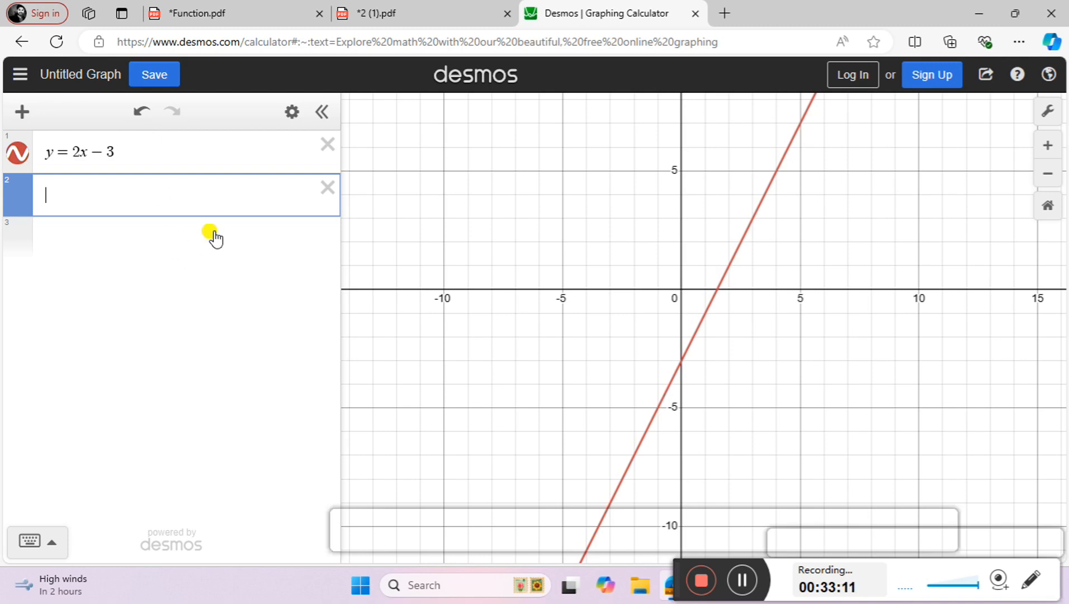
{"action": "left_click", "coordinate": [475, 9]}
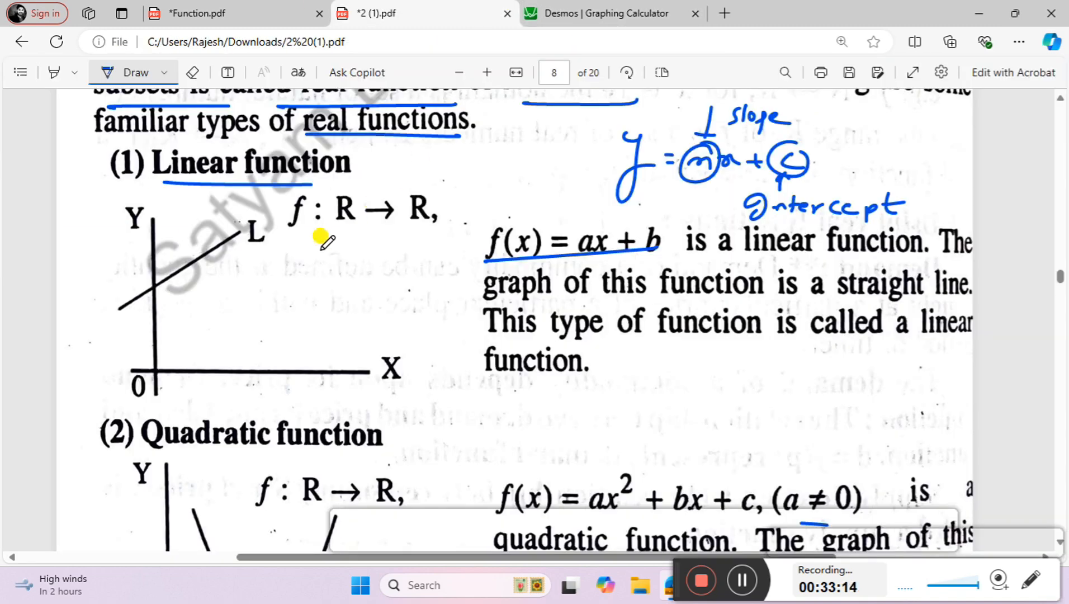
{"action": "left_click", "coordinate": [580, 9]}
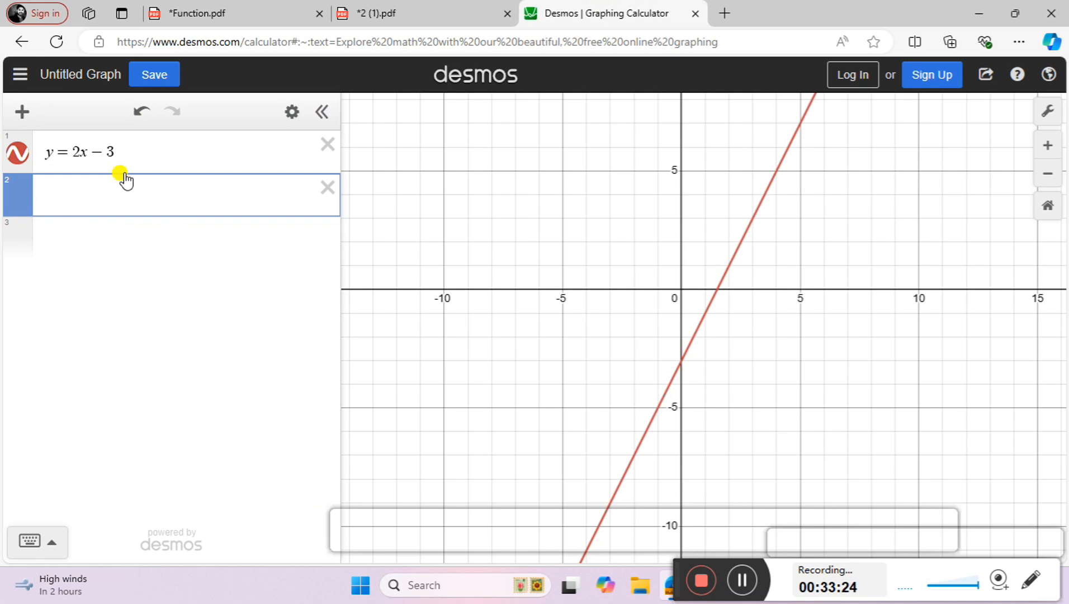
{"action": "type", "text": "c = 15000"}
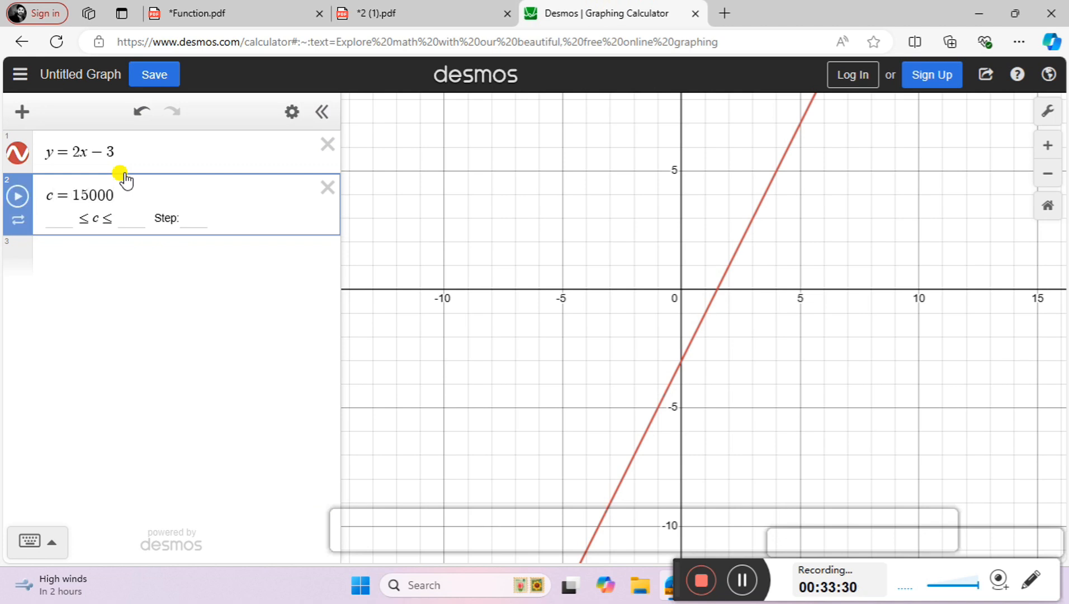
{"action": "type", "text": "0 + "}
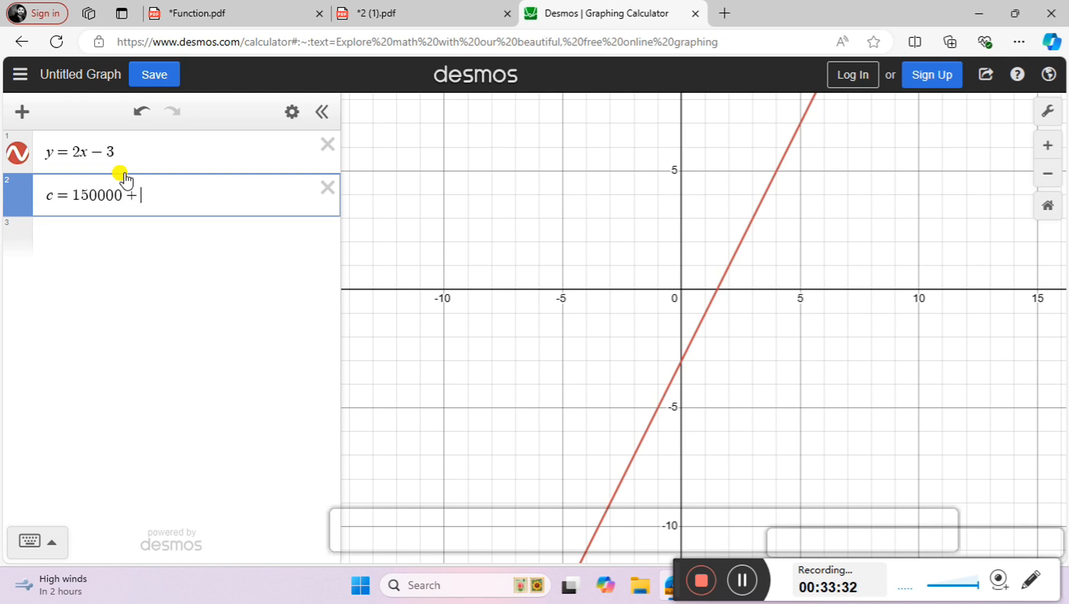
{"action": "type", "text": "200x"}
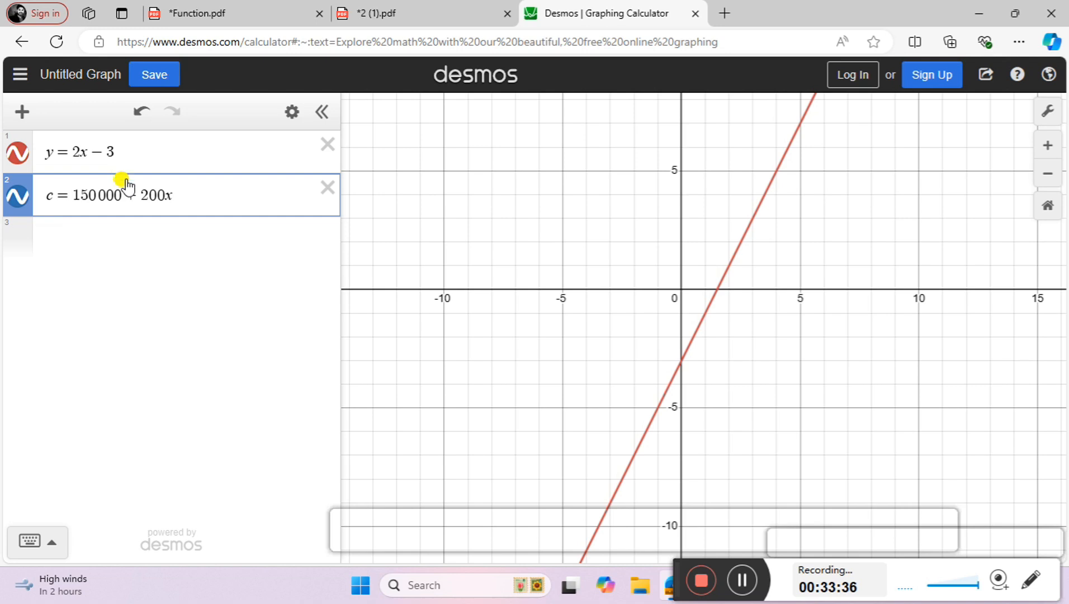
{"action": "left_click", "coordinate": [126, 240]}
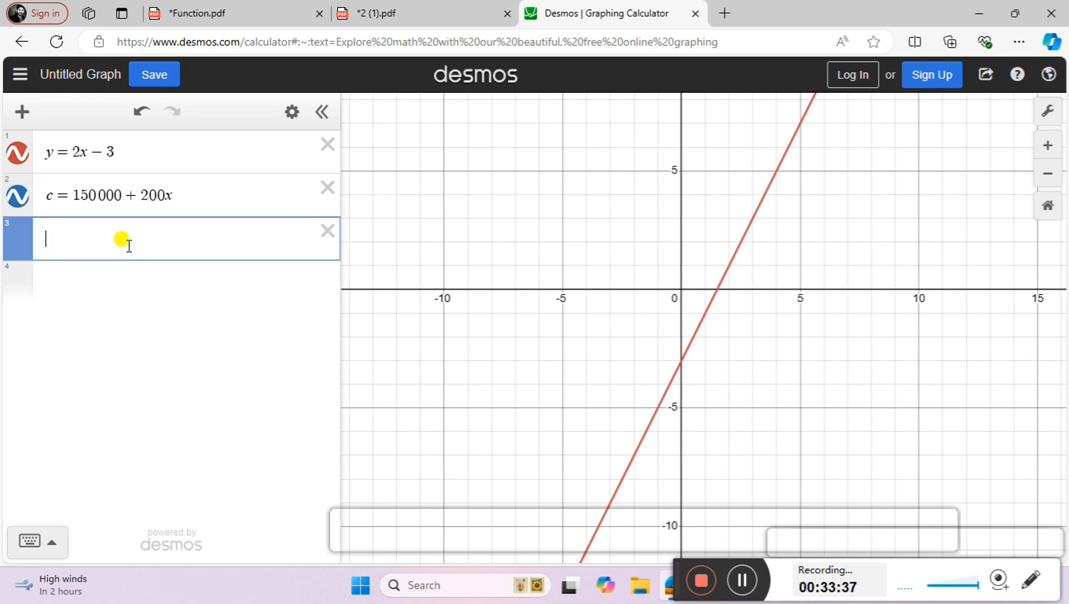
{"action": "left_click", "coordinate": [150, 208]}
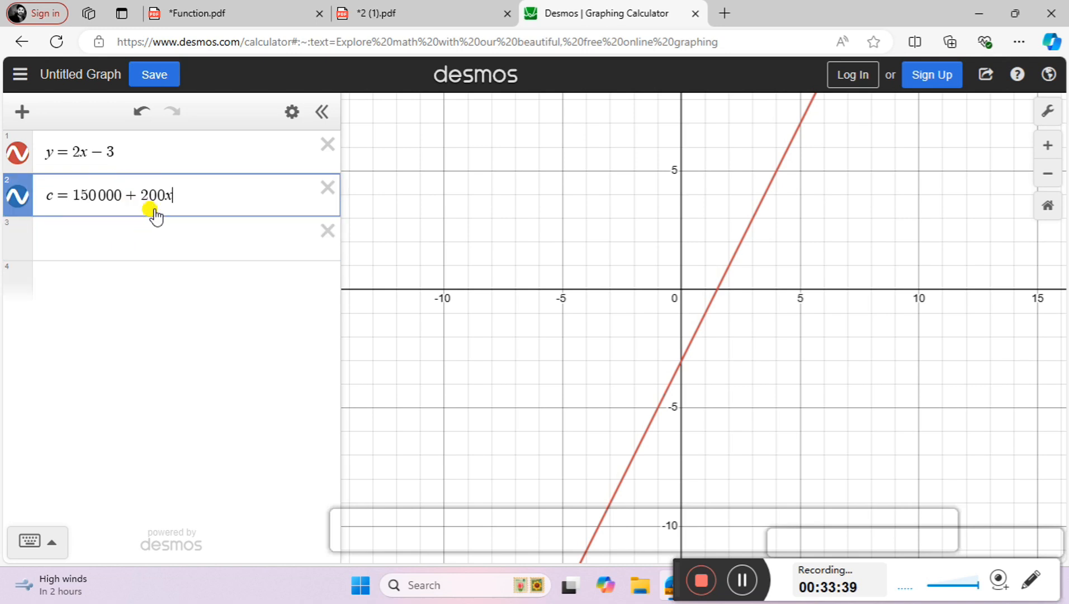
Hide the y = 2x - 3 graph and look across the plane for the line of the second expression.
{"action": "left_click", "coordinate": [17, 151]}
{"action": "scroll", "coordinate": [547, 277], "scroll_direction": "down", "scroll_amount": 2}
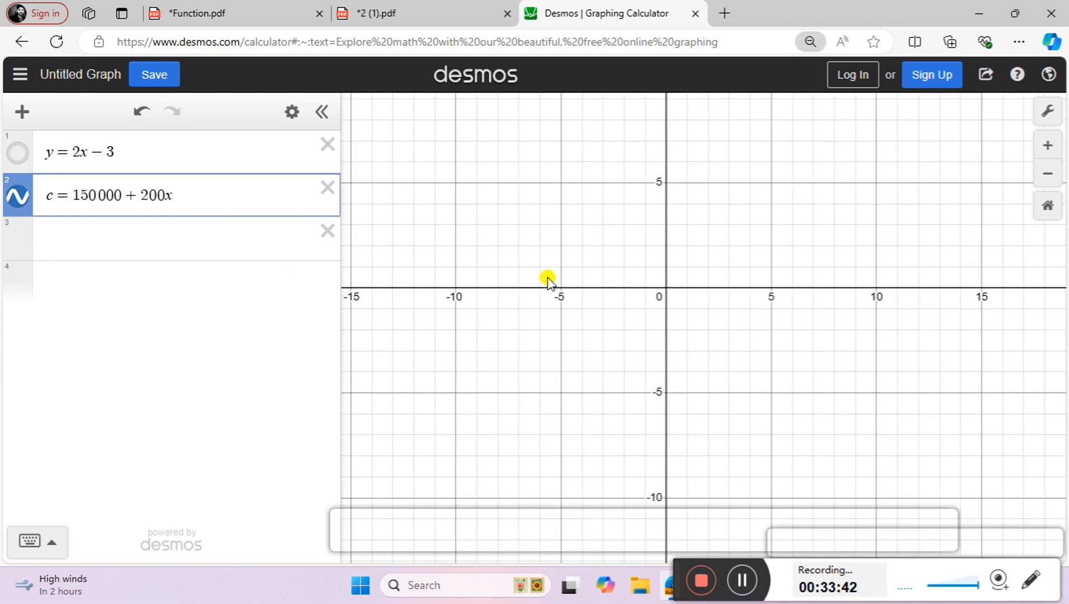
{"action": "scroll", "coordinate": [547, 276], "scroll_direction": "up", "scroll_amount": 3}
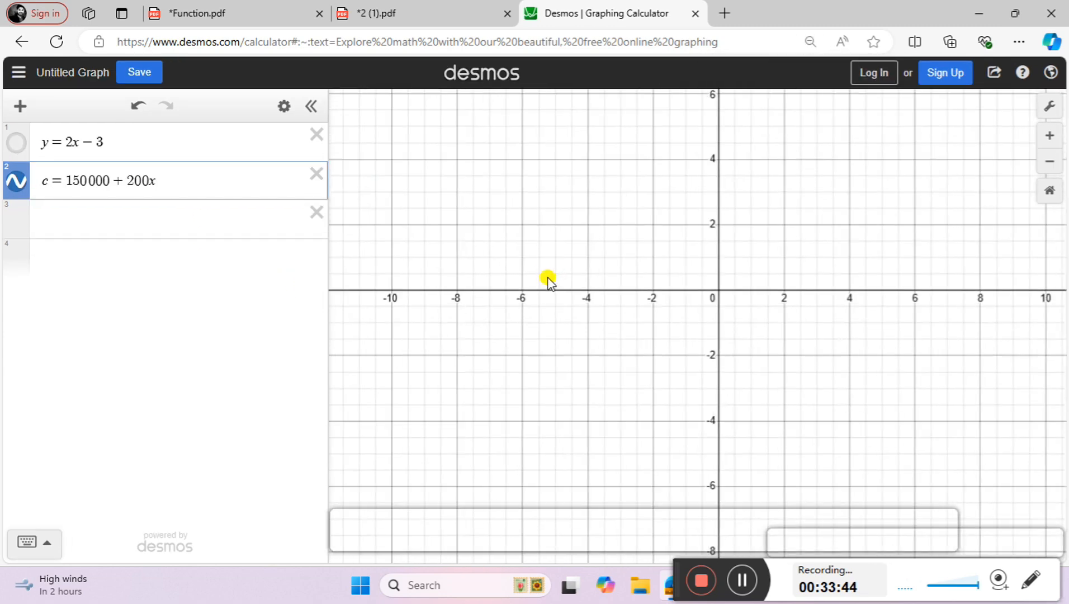
{"action": "scroll", "coordinate": [547, 276], "scroll_direction": "down", "scroll_amount": 3}
{"action": "scroll", "coordinate": [547, 277], "scroll_direction": "down", "scroll_amount": 1, "text": "ctrl"}
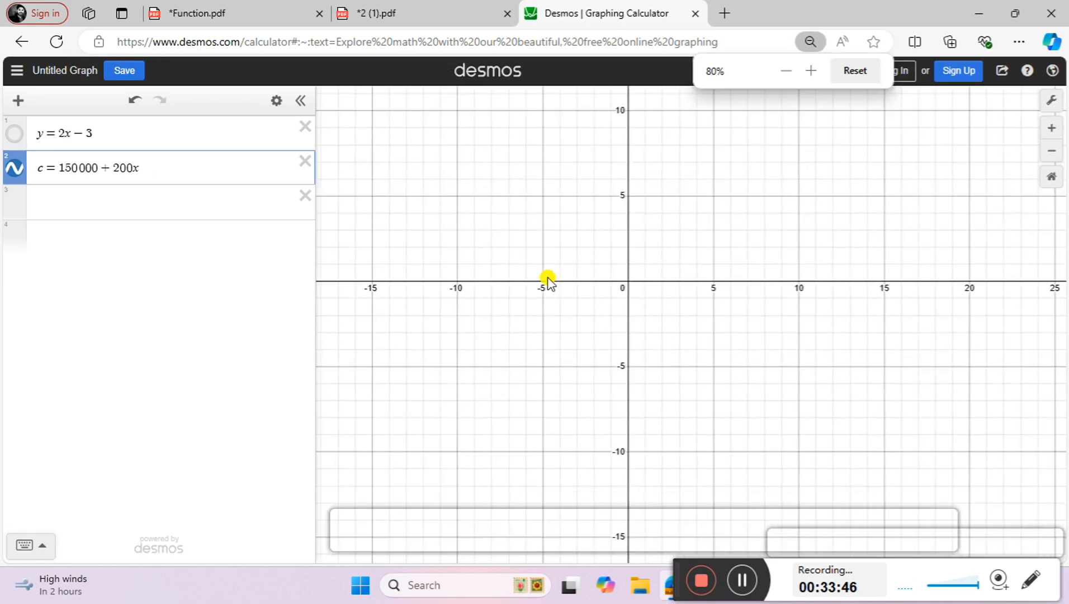
{"action": "scroll", "coordinate": [547, 277], "scroll_direction": "down", "scroll_amount": 2}
{"action": "scroll", "coordinate": [547, 276], "scroll_direction": "down", "scroll_amount": 2, "text": "ctrl"}
{"action": "scroll", "coordinate": [547, 277], "scroll_direction": "down", "scroll_amount": 1}
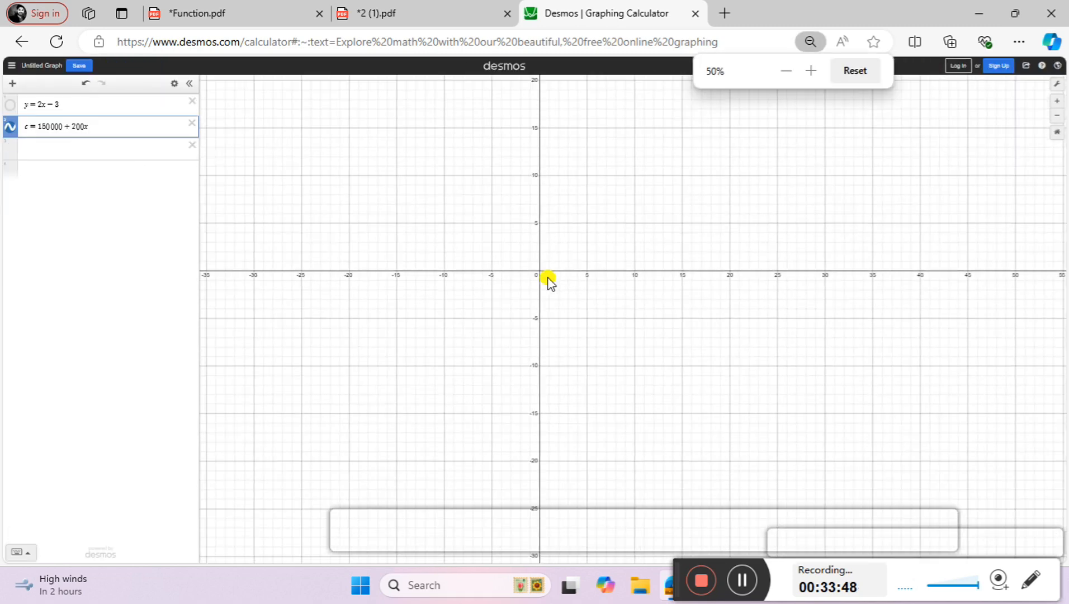
{"action": "scroll", "coordinate": [547, 277], "scroll_direction": "down", "scroll_amount": 1, "text": "ctrl"}
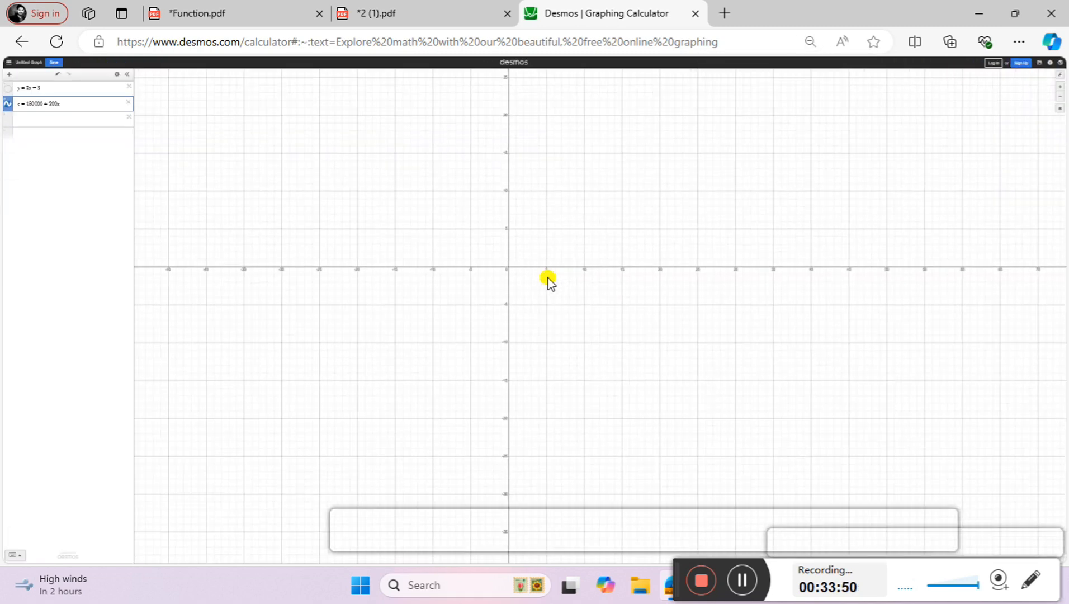
{"action": "scroll", "coordinate": [547, 277], "scroll_direction": "up", "scroll_amount": 2}
{"action": "scroll", "coordinate": [548, 280], "scroll_direction": "up", "scroll_amount": 1}
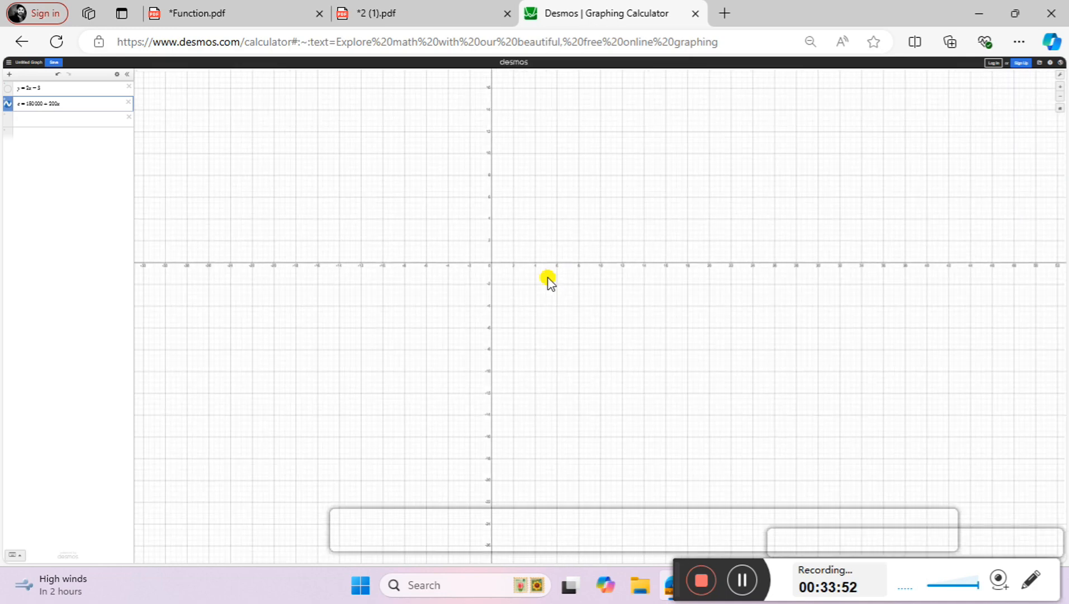
{"action": "scroll", "coordinate": [548, 279], "scroll_direction": "up", "scroll_amount": 2, "text": "ctrl"}
{"action": "scroll", "coordinate": [548, 280], "scroll_direction": "up", "scroll_amount": 1}
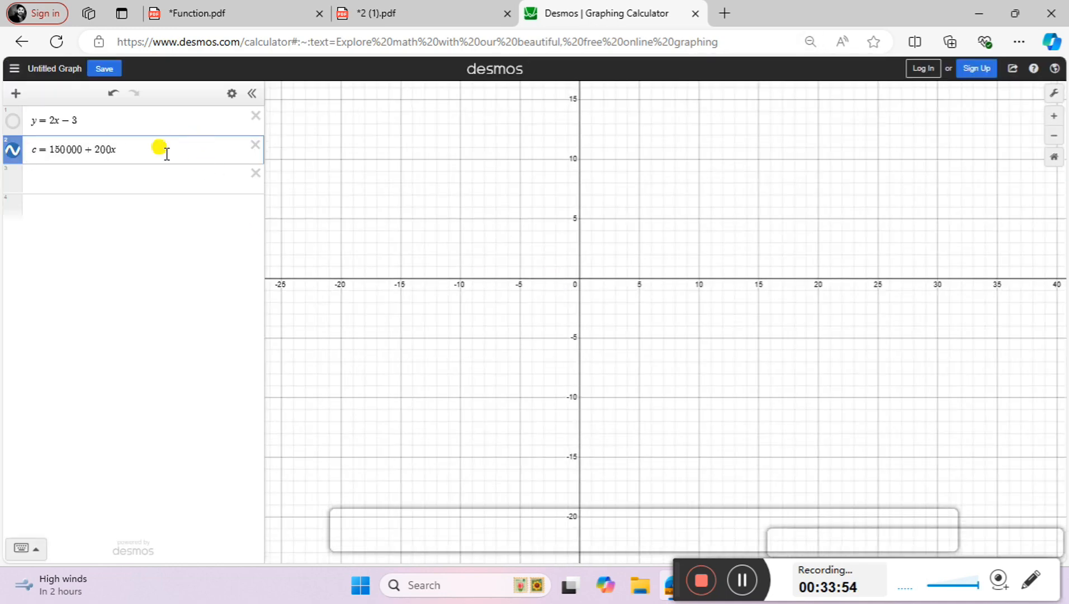
Replace the variable c with y in the second expression.
{"action": "left_click", "coordinate": [39, 152]}
{"action": "key", "text": "BackSpace"}
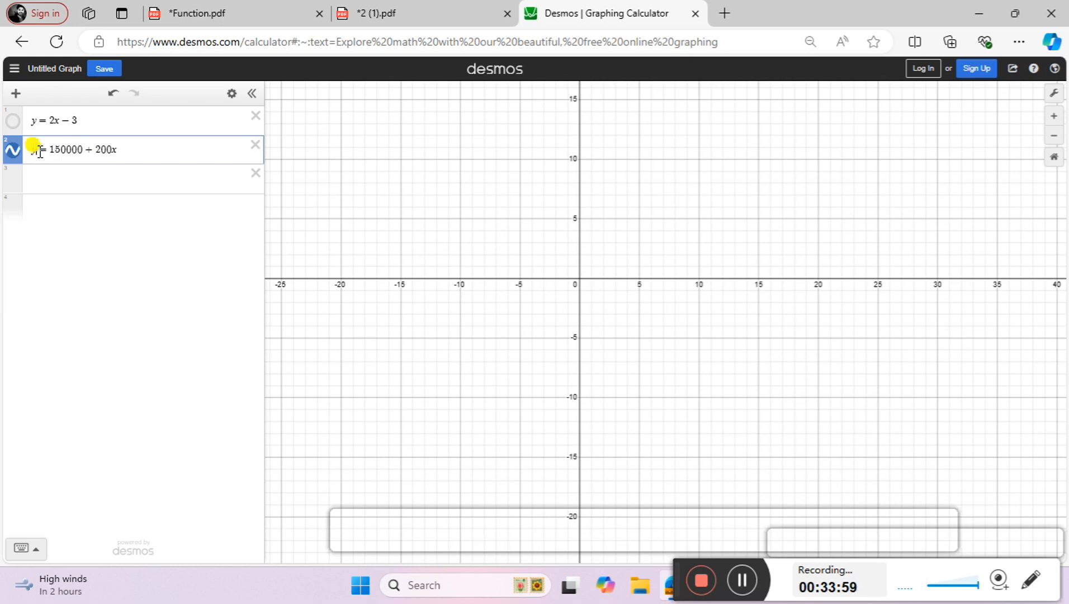
{"action": "type", "text": "y"}
{"action": "left_click", "coordinate": [90, 197]}
{"action": "left_click", "coordinate": [49, 173]}
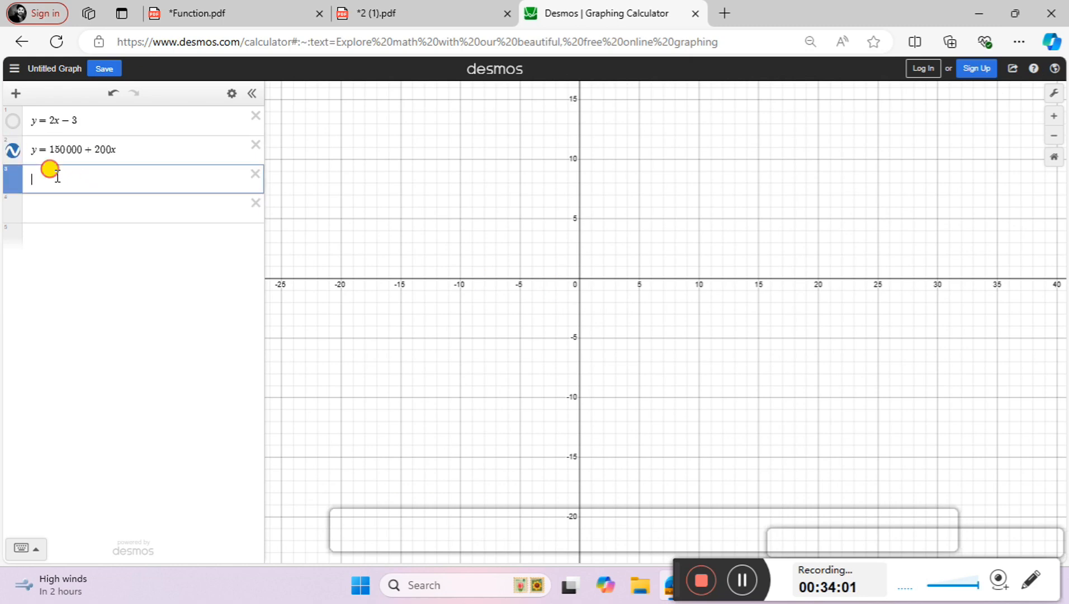
Reset the browser page zoom to 100%.
{"action": "left_click", "coordinate": [1019, 42]}
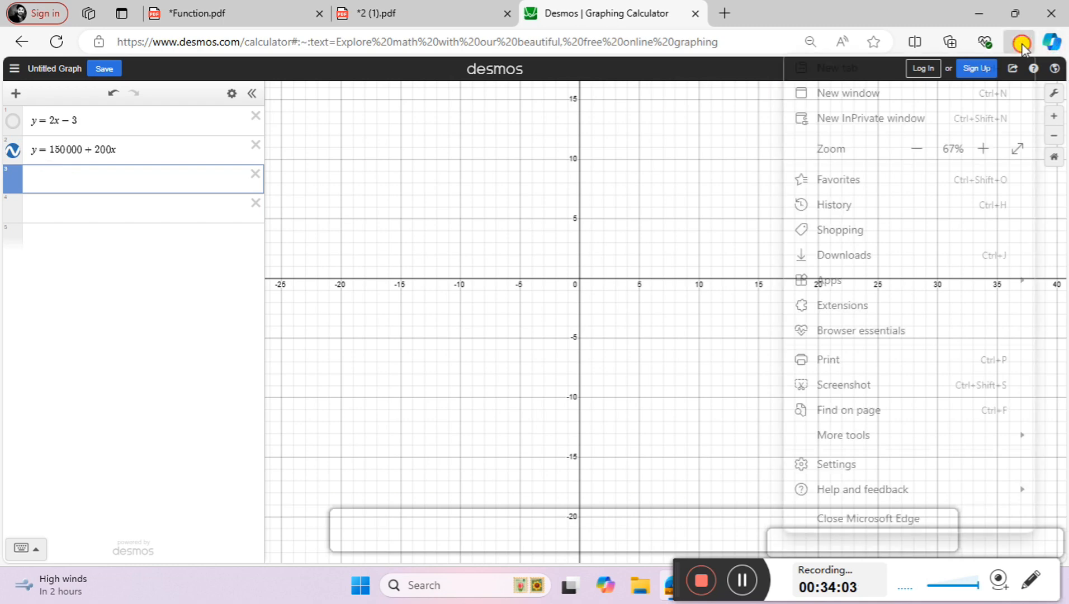
{"action": "left_click", "coordinate": [983, 149]}
{"action": "left_click", "coordinate": [983, 149]}
{"action": "left_click", "coordinate": [983, 149]}
{"action": "left_click", "coordinate": [984, 149]}
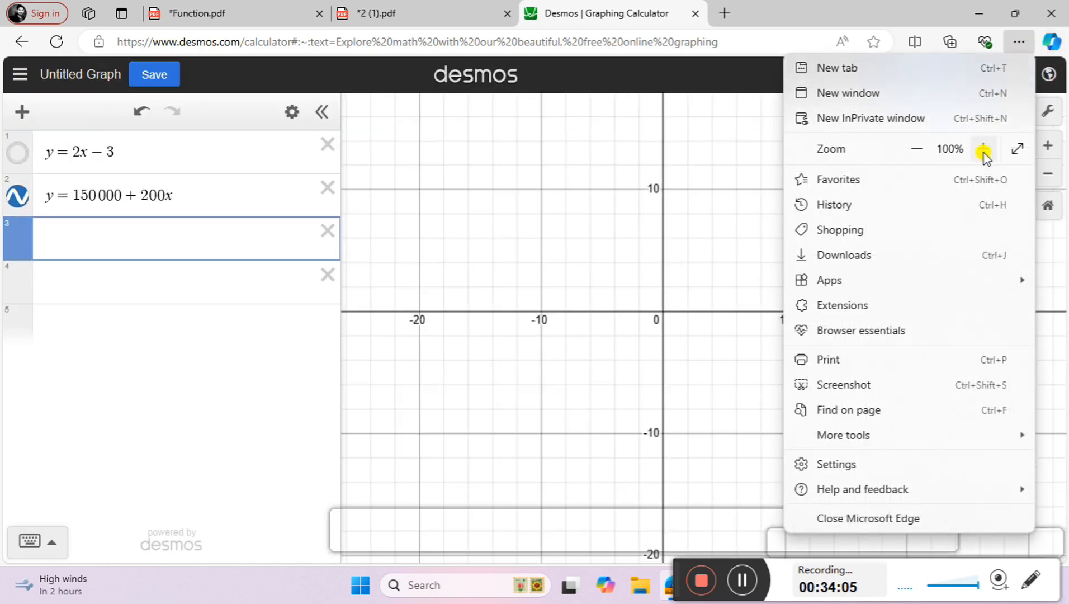
{"action": "left_click", "coordinate": [984, 149]}
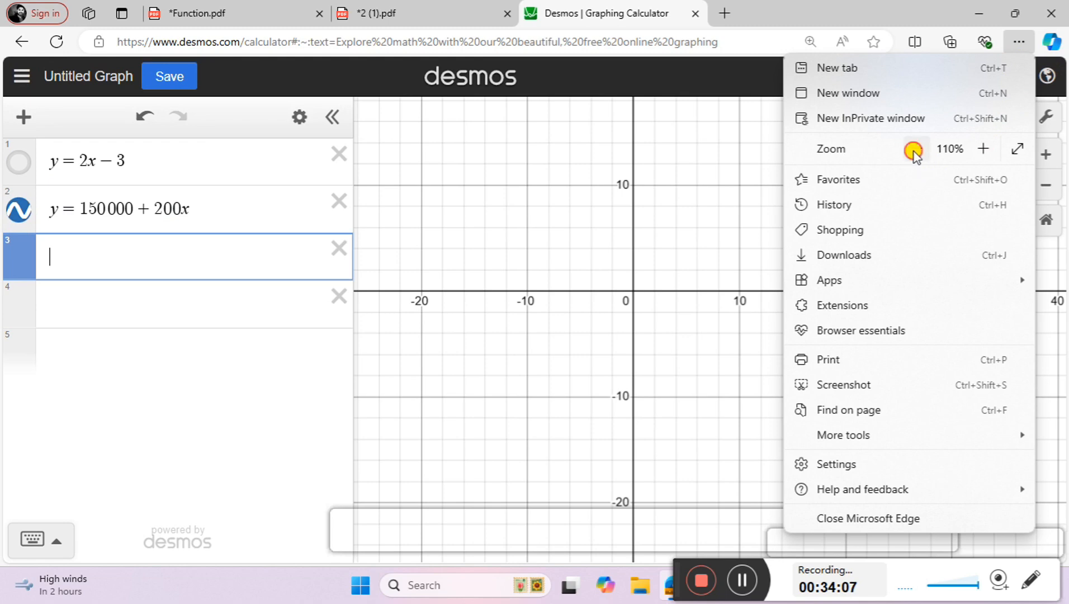
{"action": "left_click", "coordinate": [916, 149]}
Reduce the constant in the second expression to make it y = 1500 + 200x.
{"action": "left_click", "coordinate": [158, 247]}
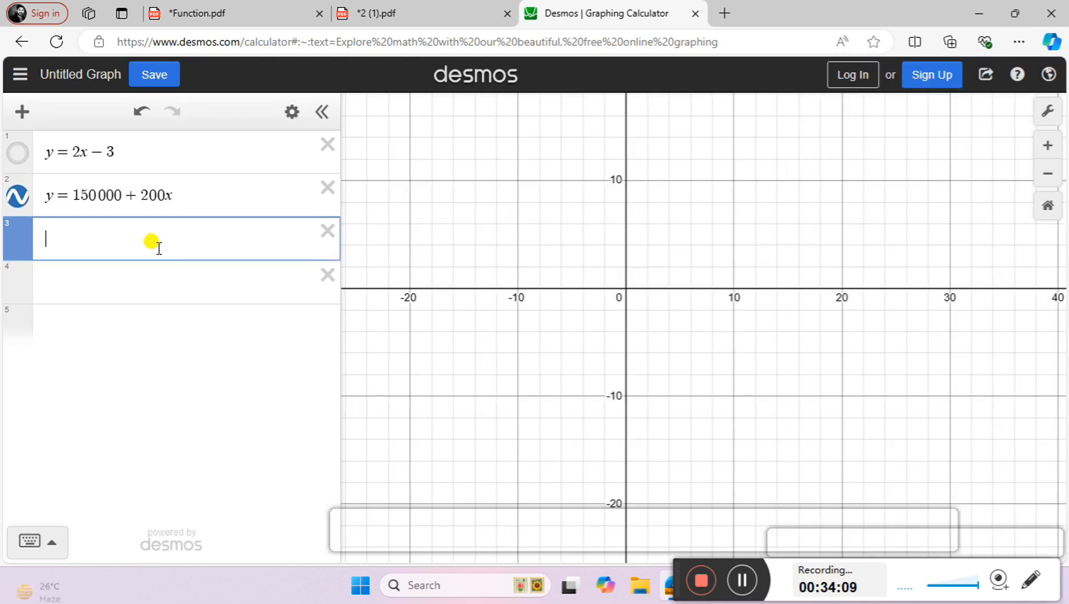
{"action": "left_click", "coordinate": [168, 188]}
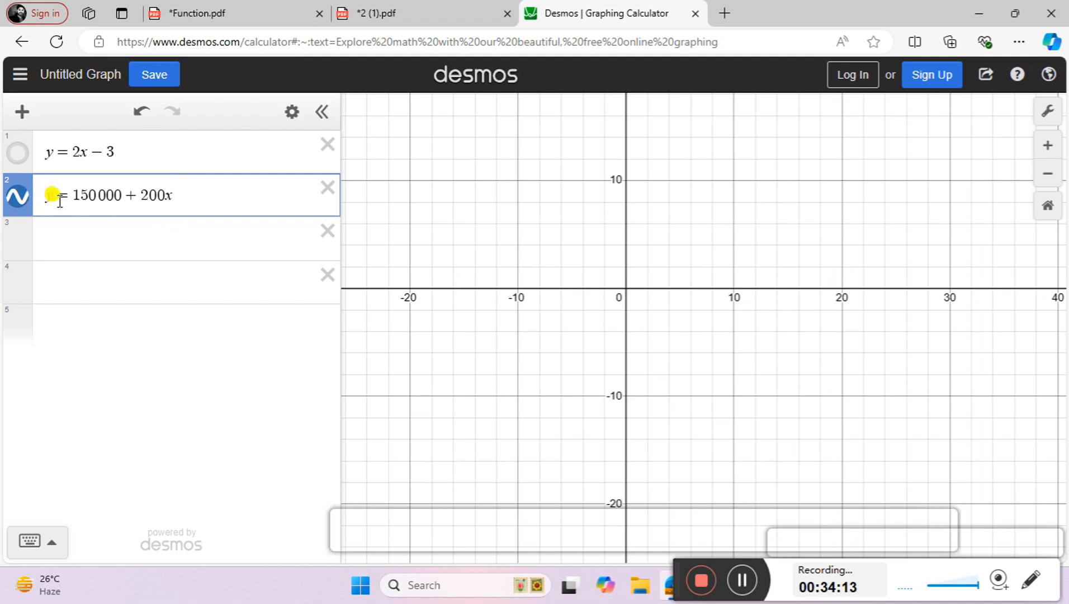
{"action": "left_click", "coordinate": [107, 197]}
{"action": "key", "text": "BackSpace"}
{"action": "key", "text": "BackSpace"}
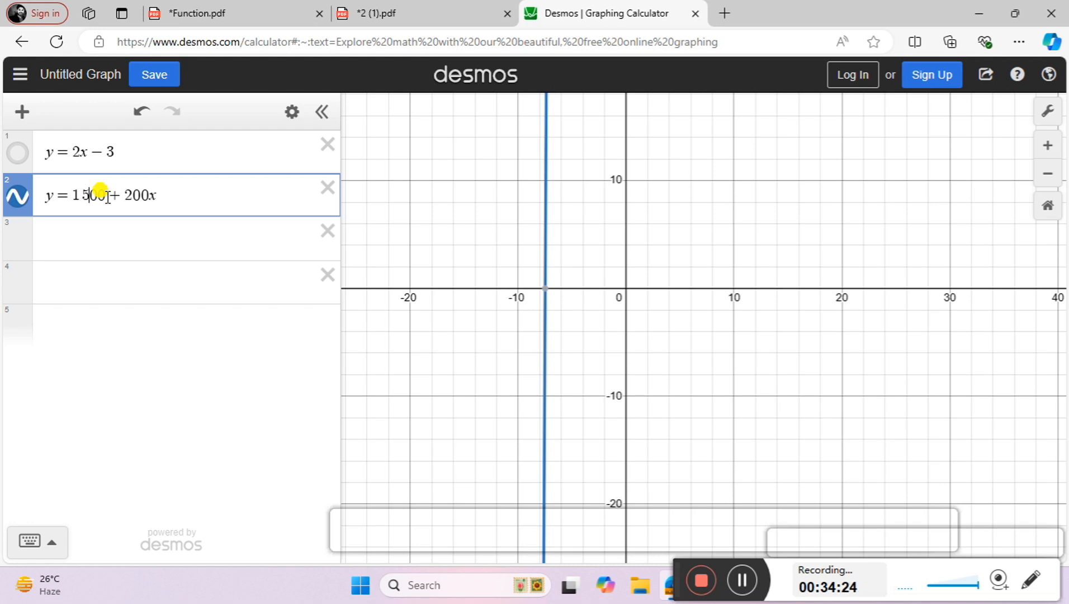
Set the constant in the second expression to 100, then switch to the 2 (1).pdf document.
{"action": "key", "text": "BackSpace"}
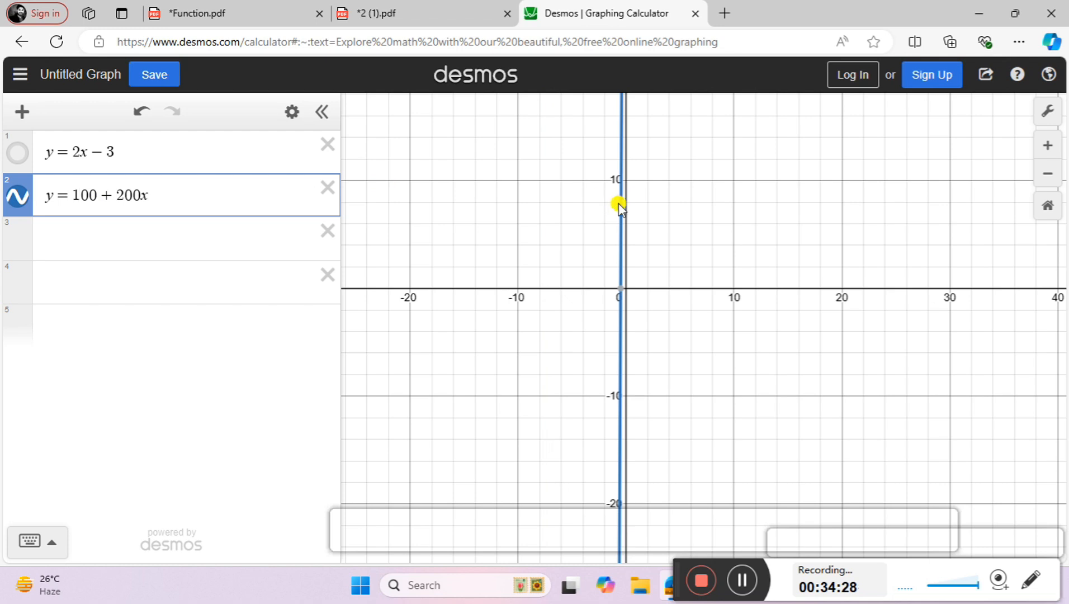
{"action": "scroll", "coordinate": [619, 207], "scroll_direction": "up", "scroll_amount": 1}
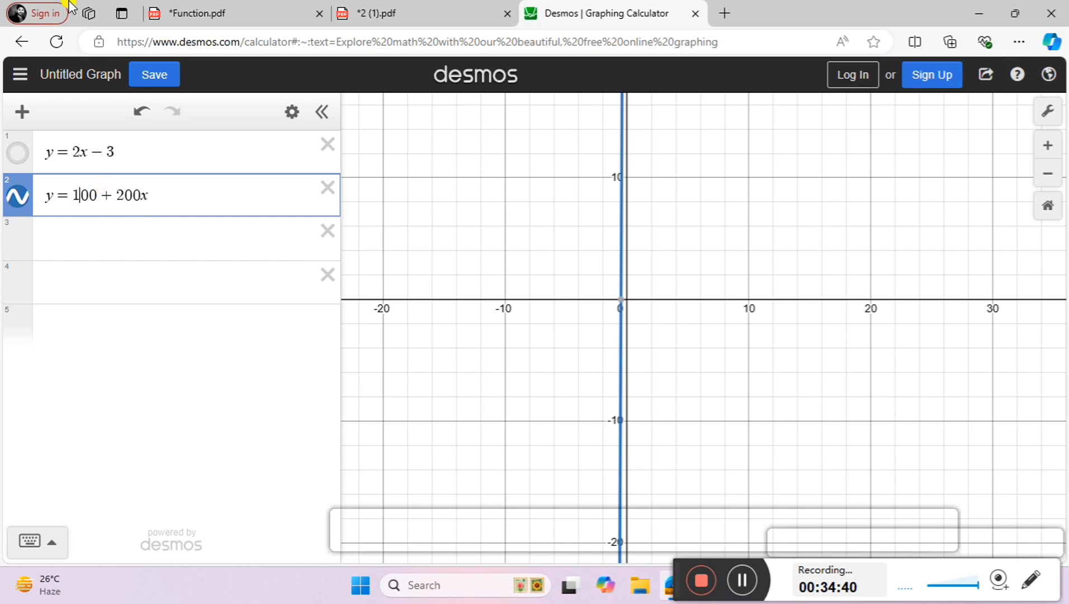
{"action": "left_click", "coordinate": [377, 11]}
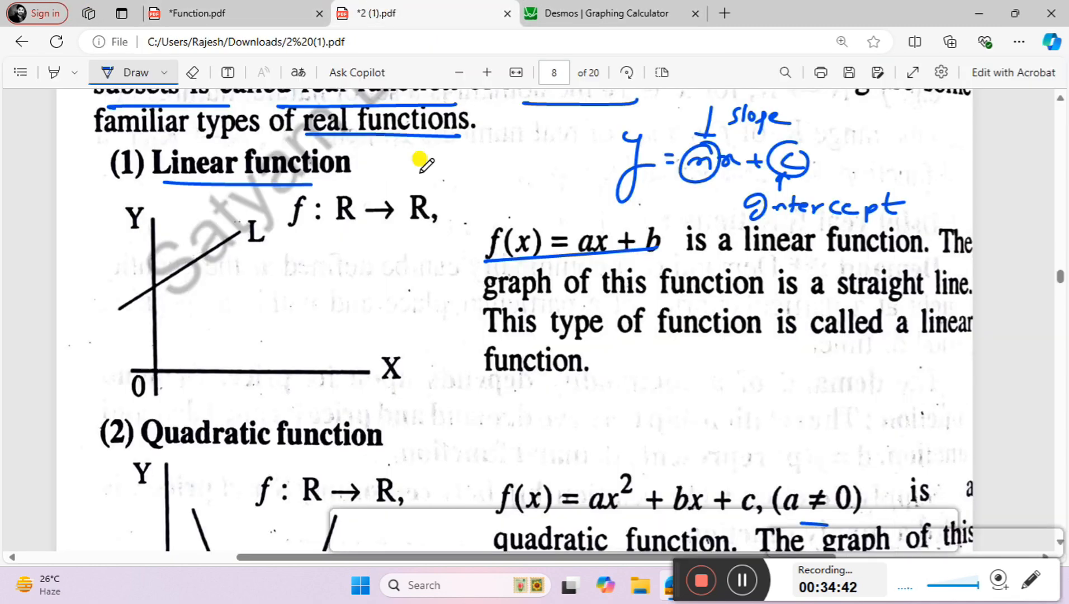
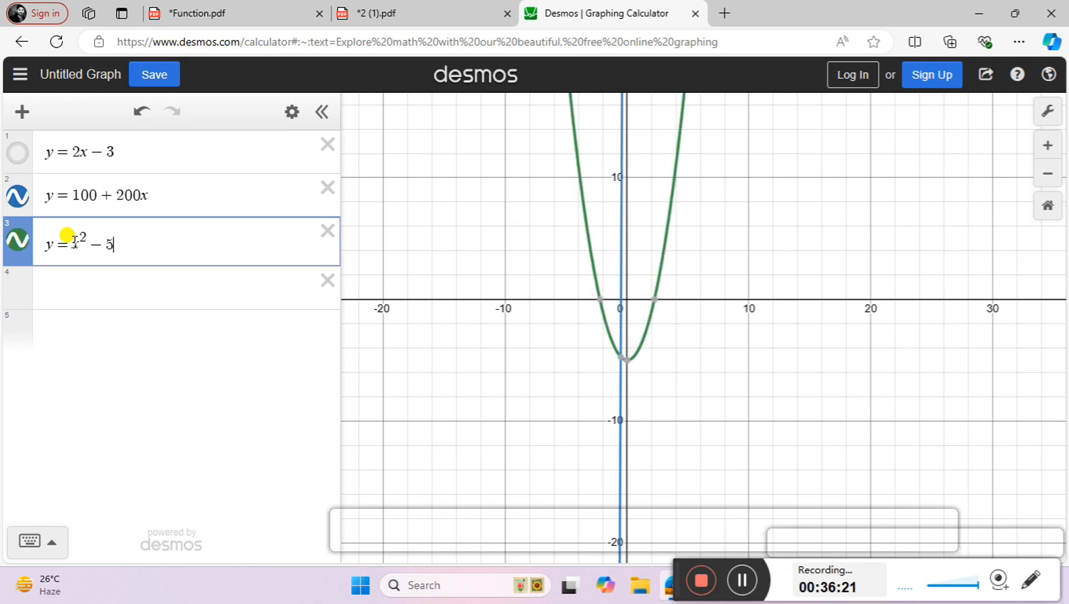
Complete the third expression as y = x² - 5x + 6.
{"action": "type", "text": "+ 6"}
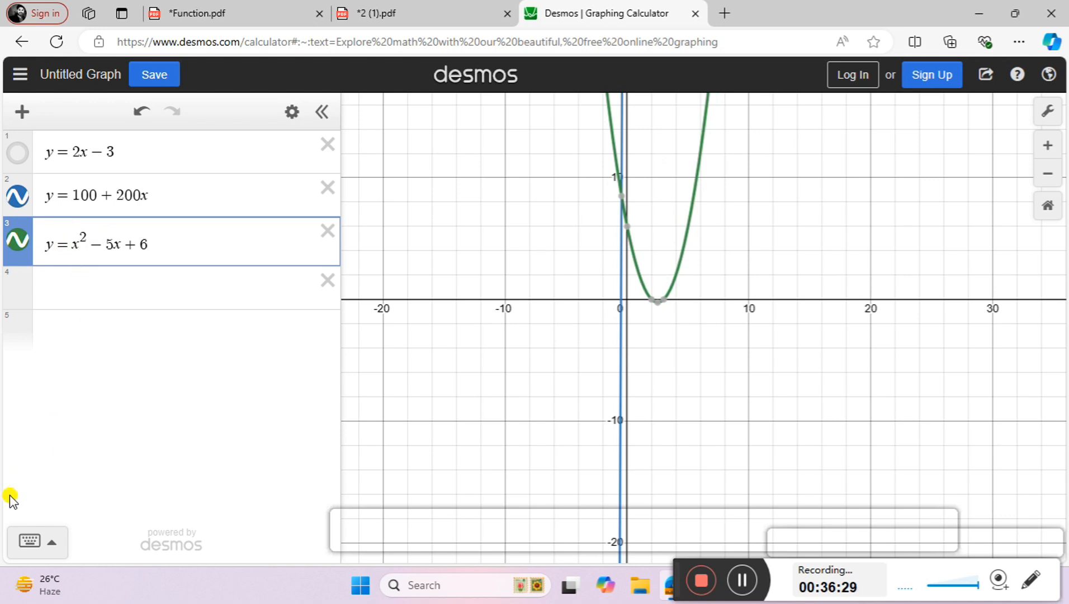
Look through the numeric and letter layouts of the on-screen math keypad and put it away.
{"action": "left_click", "coordinate": [28, 541]}
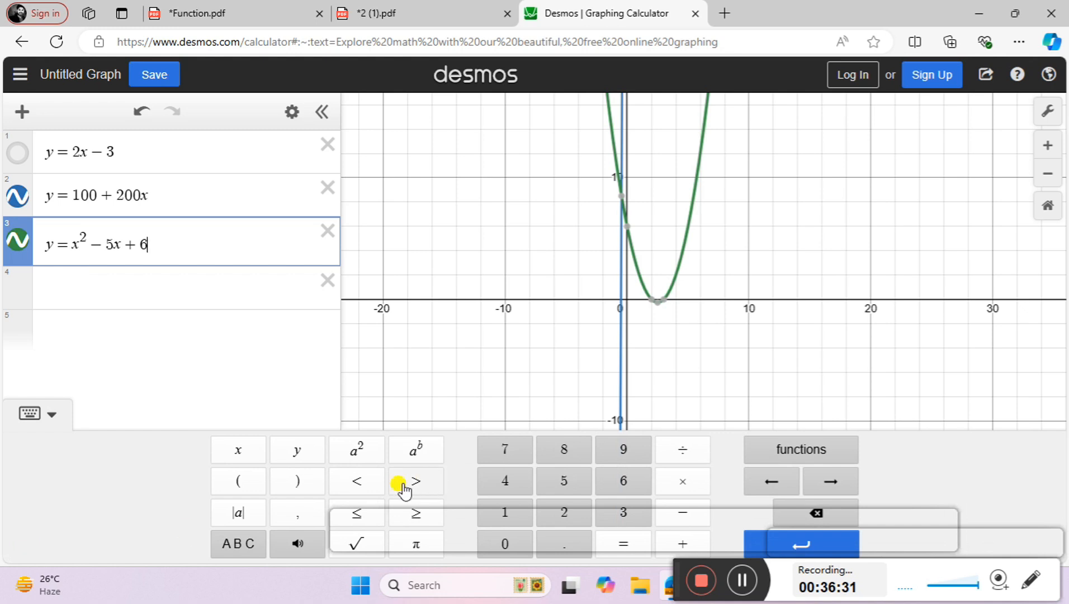
{"action": "left_click", "coordinate": [239, 545]}
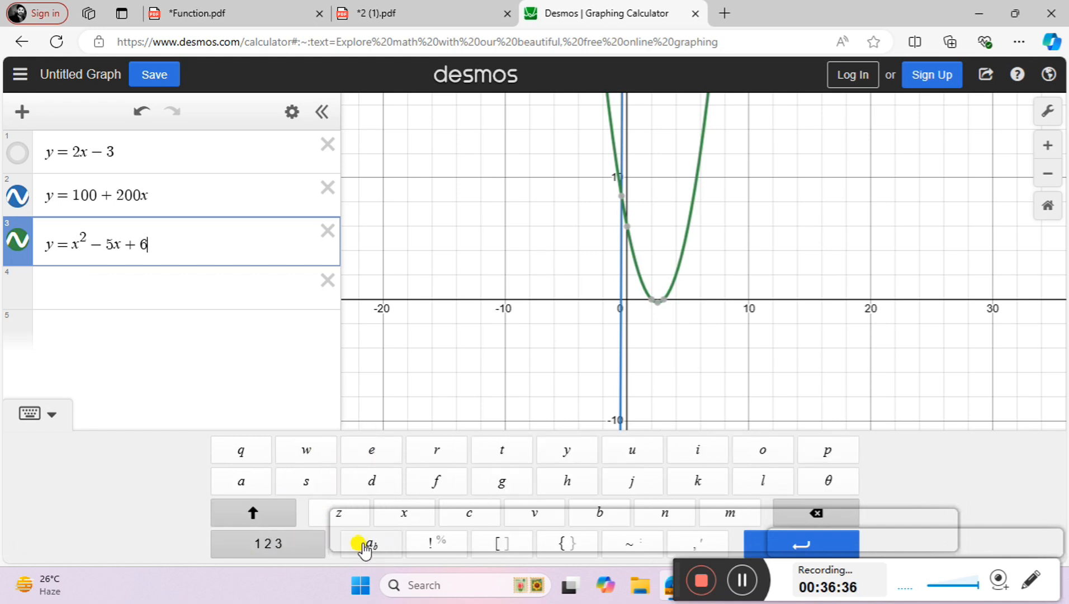
{"action": "left_click", "coordinate": [274, 545]}
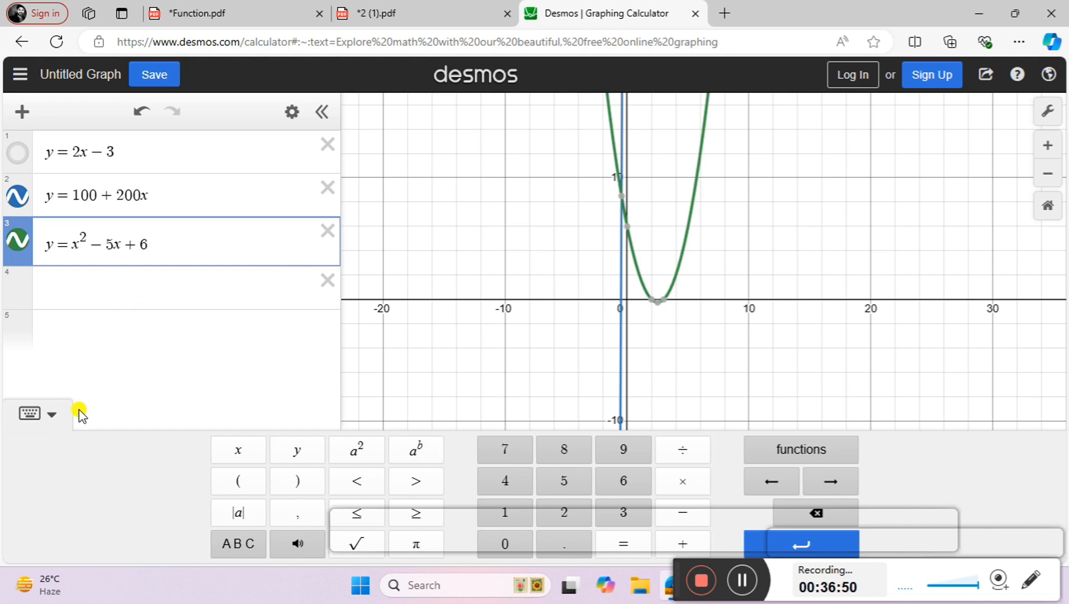
{"action": "left_click", "coordinate": [45, 420]}
Toggle the graphs of the first and second expressions for comparison, leaving only the parabola y = x² - 5x + 6 displayed.
{"action": "scroll", "coordinate": [735, 375], "scroll_direction": "up", "scroll_amount": 2}
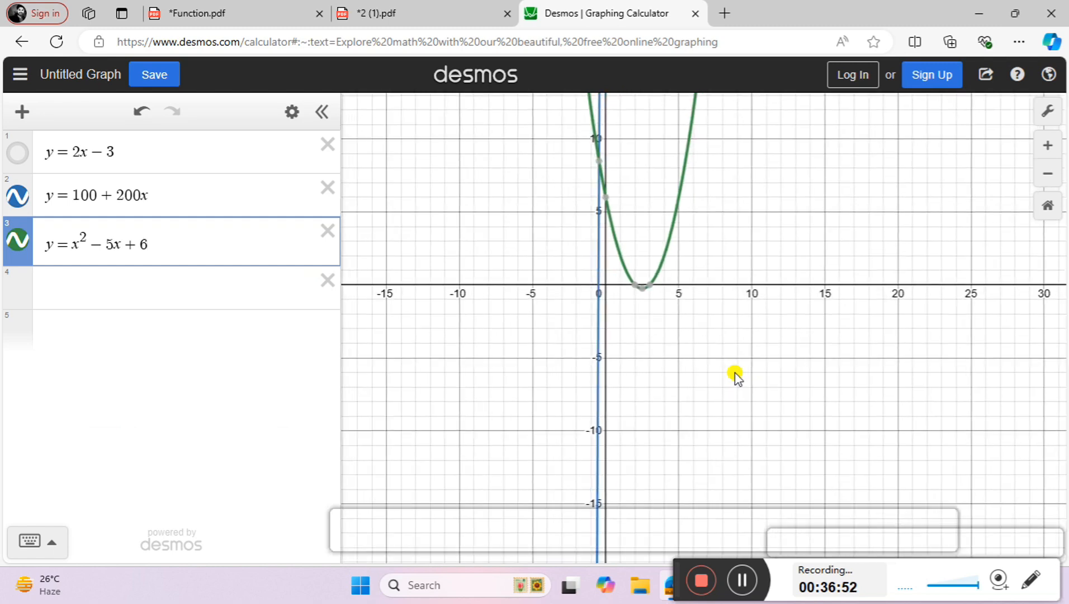
{"action": "left_click_drag", "start_coordinate": [717, 224], "coordinate": [734, 312]}
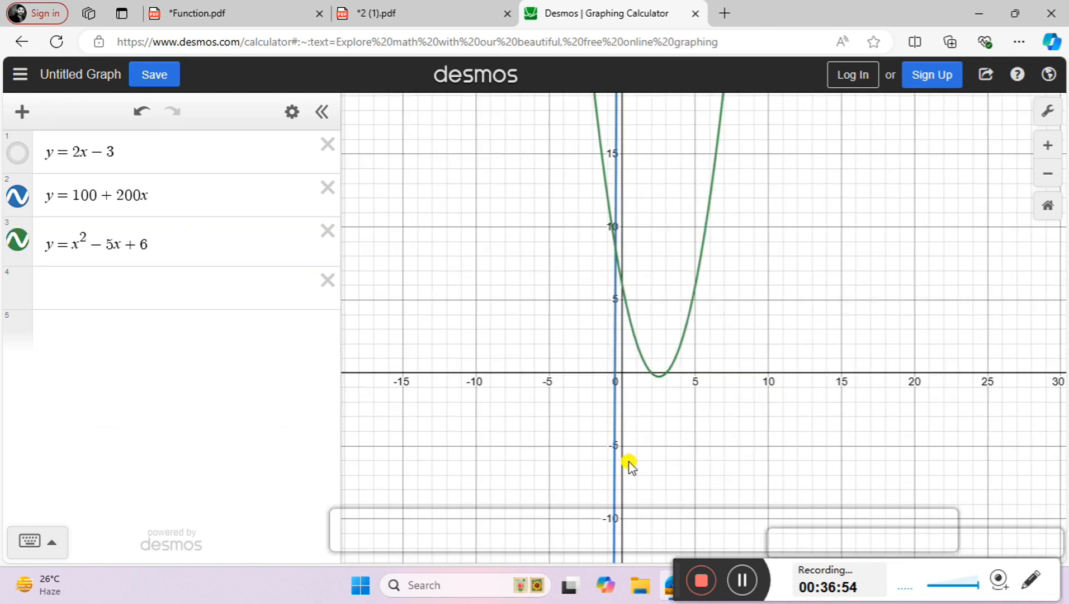
{"action": "left_click", "coordinate": [173, 243]}
{"action": "left_click", "coordinate": [511, 381]}
{"action": "scroll", "coordinate": [441, 307], "scroll_direction": "up", "scroll_amount": 1}
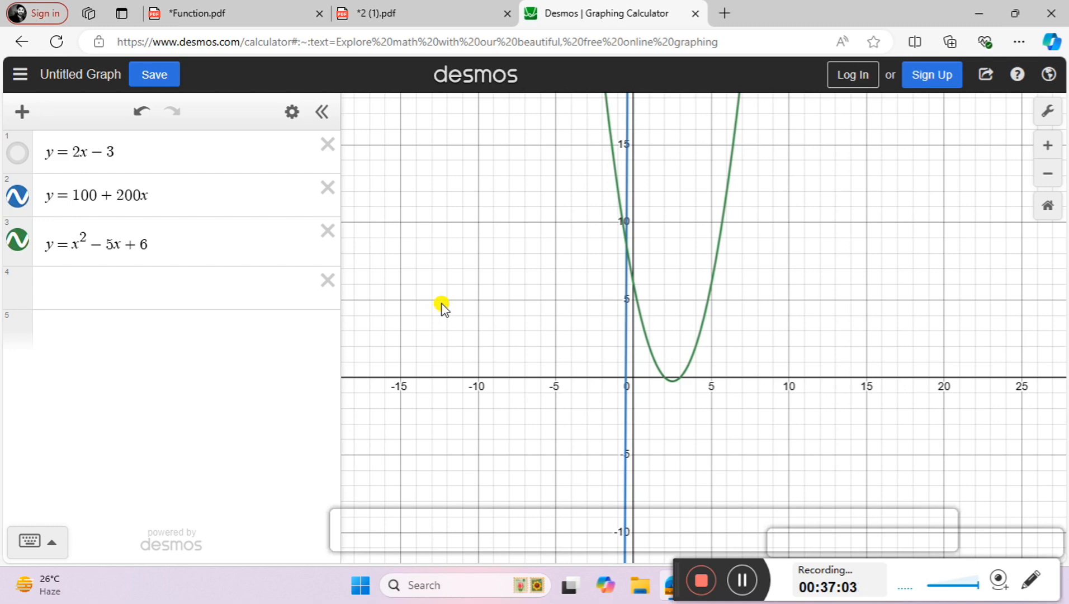
{"action": "left_click", "coordinate": [18, 196]}
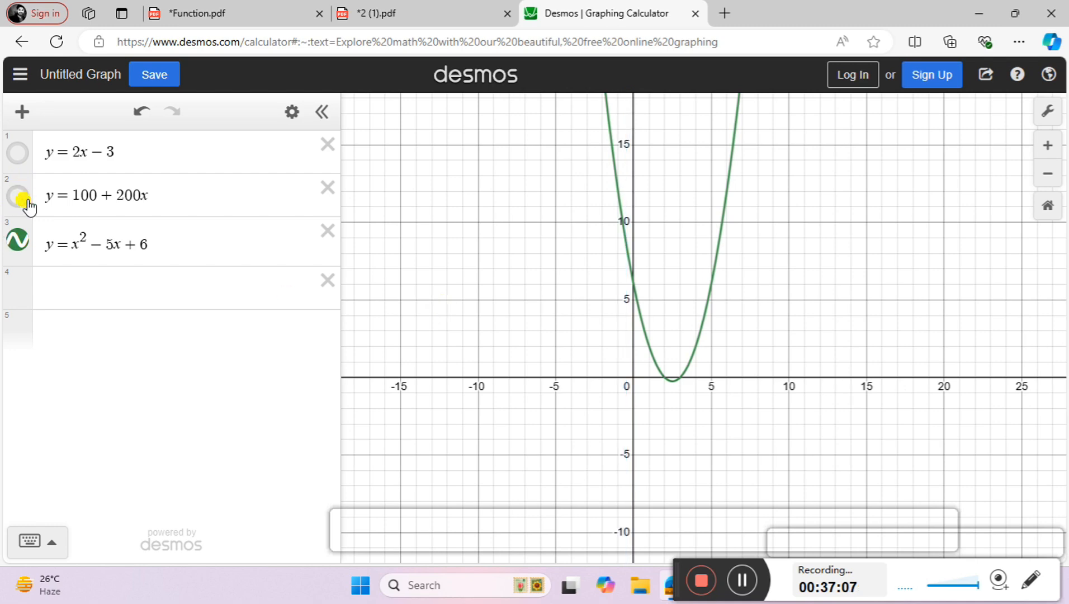
{"action": "left_click", "coordinate": [23, 199]}
{"action": "left_click", "coordinate": [20, 155]}
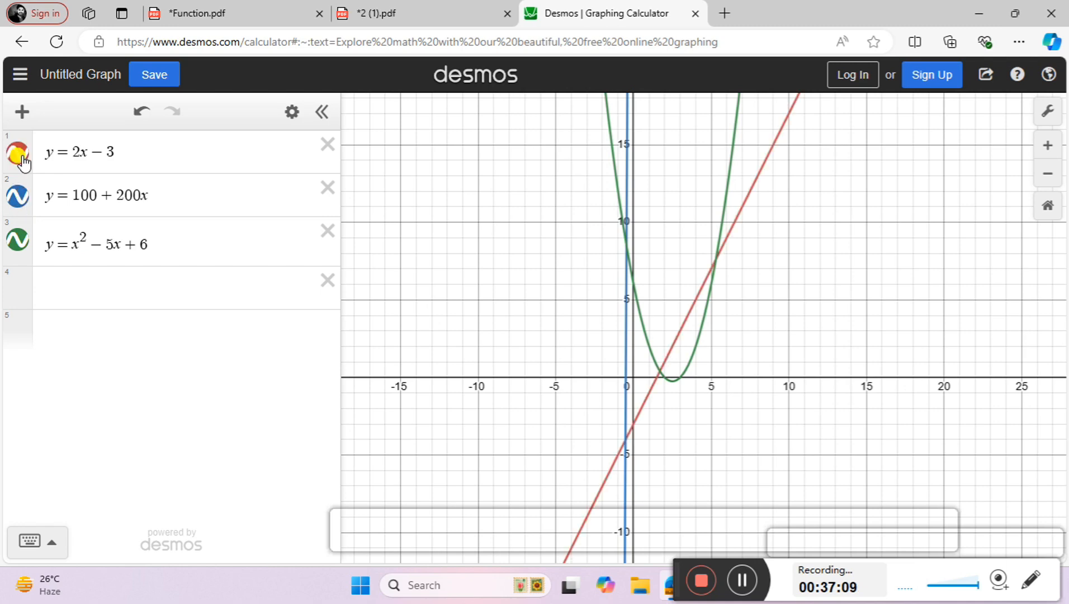
{"action": "left_click", "coordinate": [23, 161]}
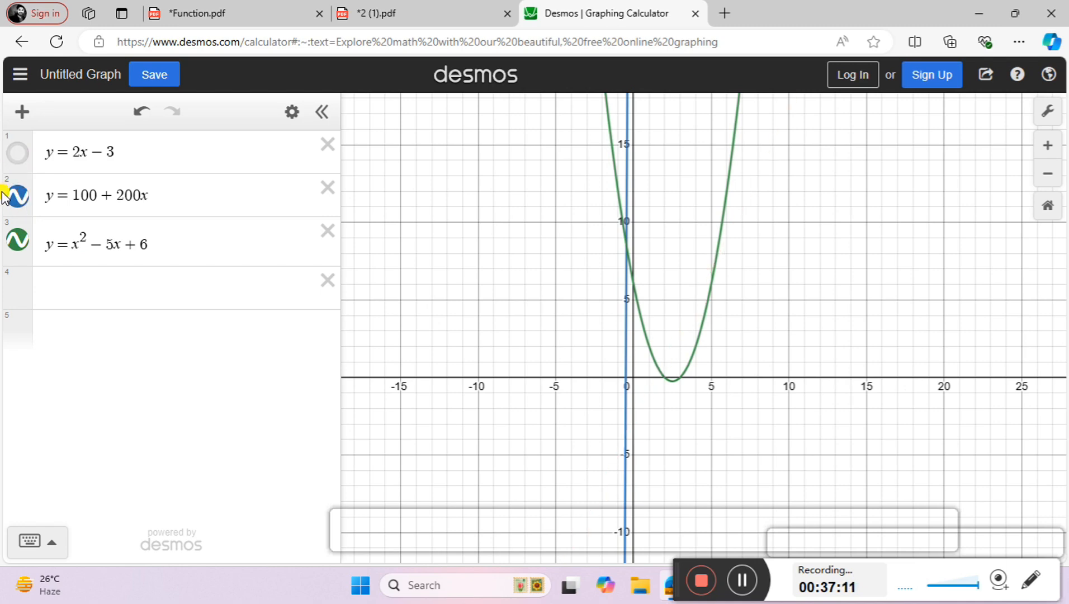
{"action": "left_click", "coordinate": [17, 203]}
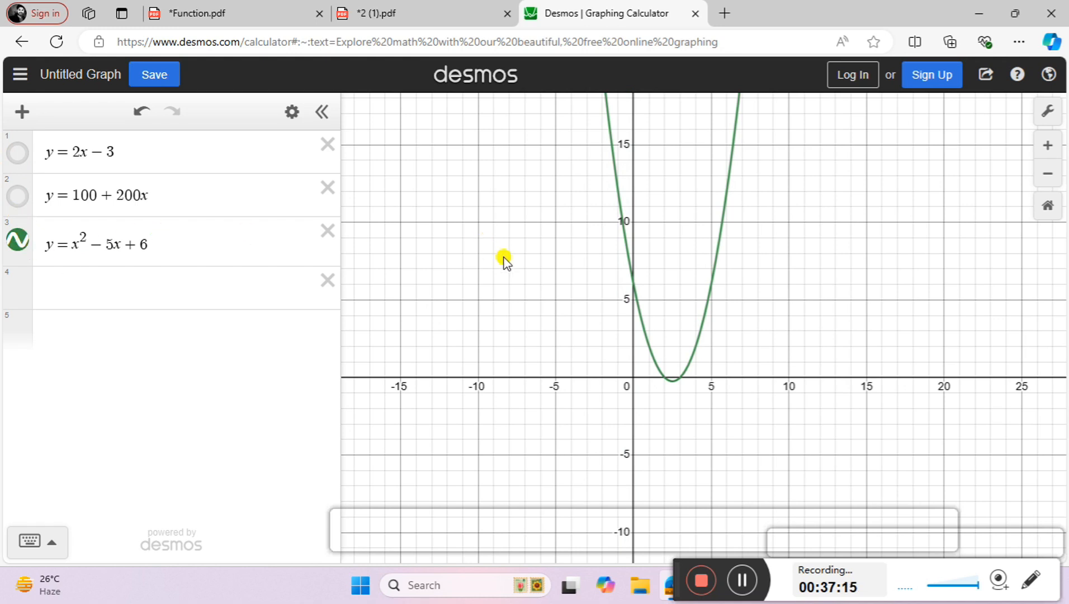
Inspect the points where the parabola y = x² - 5x + 6 crosses the y-axis and the x-axis.
{"action": "scroll", "coordinate": [505, 261], "scroll_direction": "up", "scroll_amount": 1}
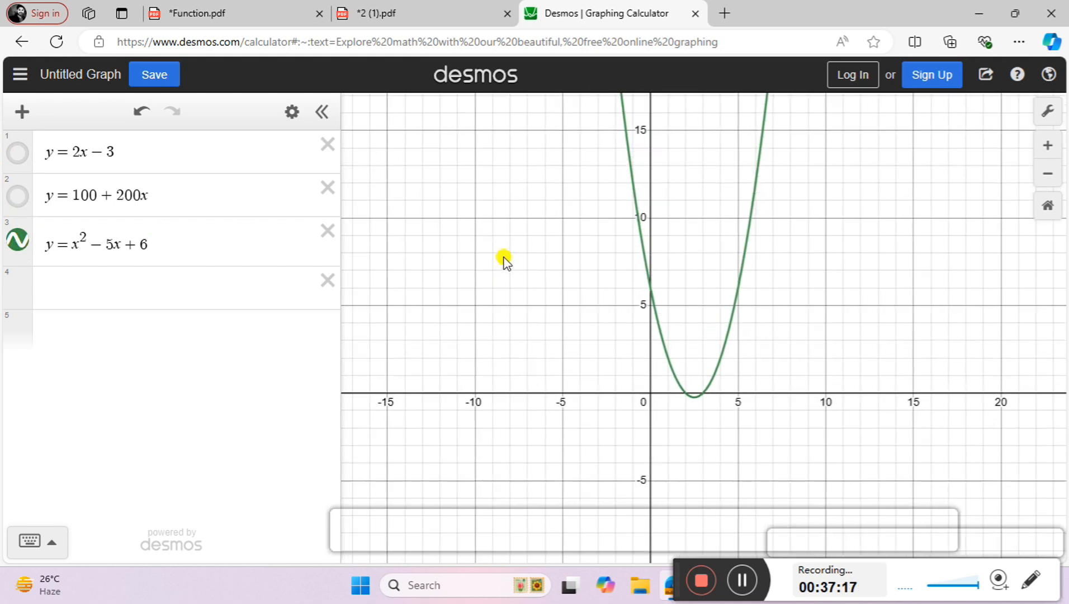
{"action": "scroll", "coordinate": [505, 261], "scroll_direction": "up", "scroll_amount": 1}
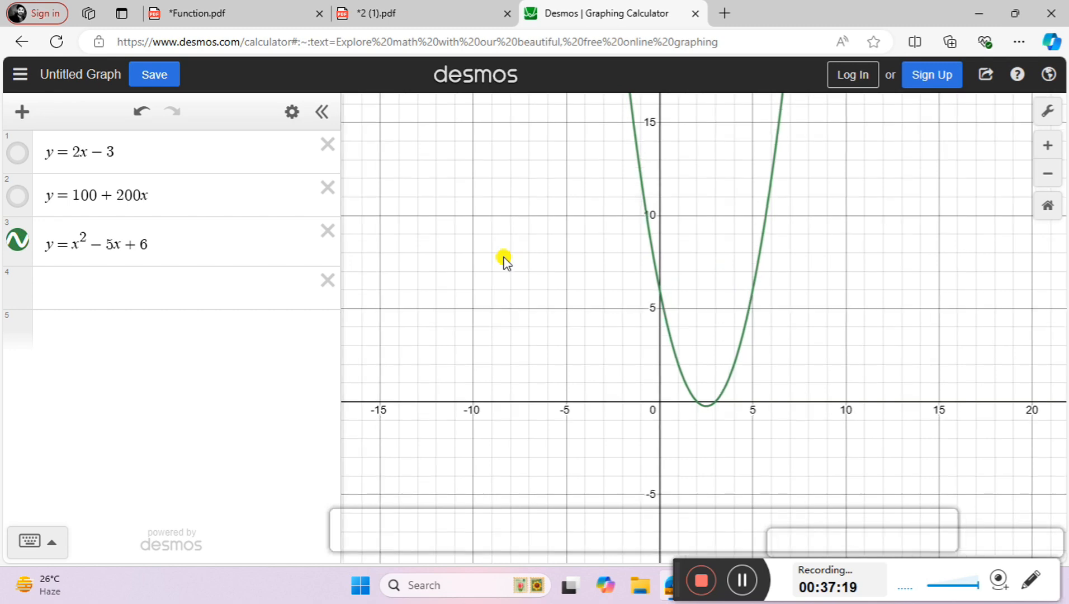
{"action": "left_click", "coordinate": [658, 291]}
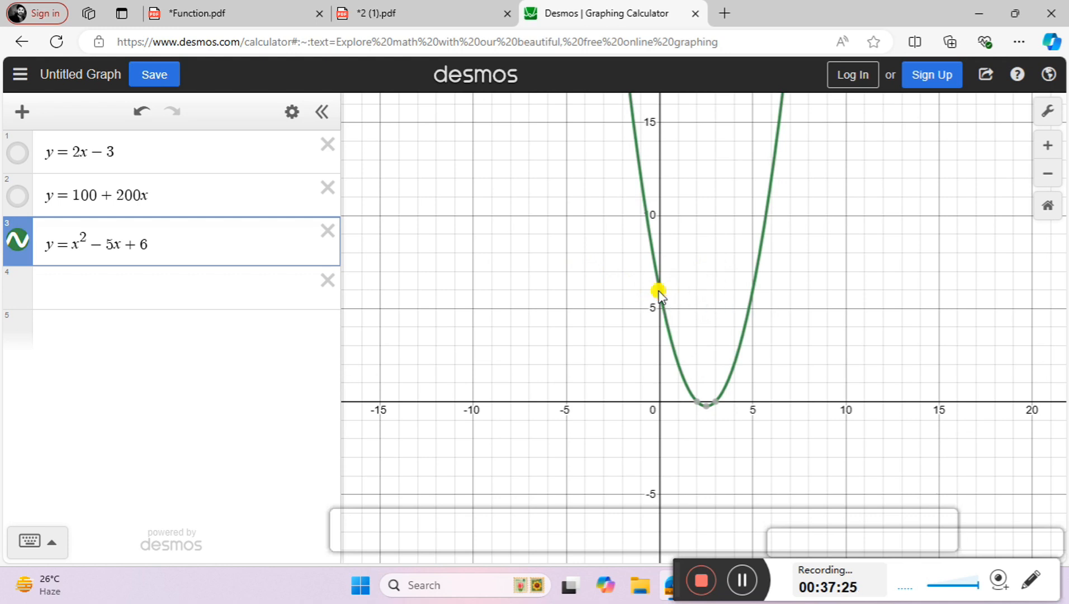
{"action": "left_click", "coordinate": [124, 278]}
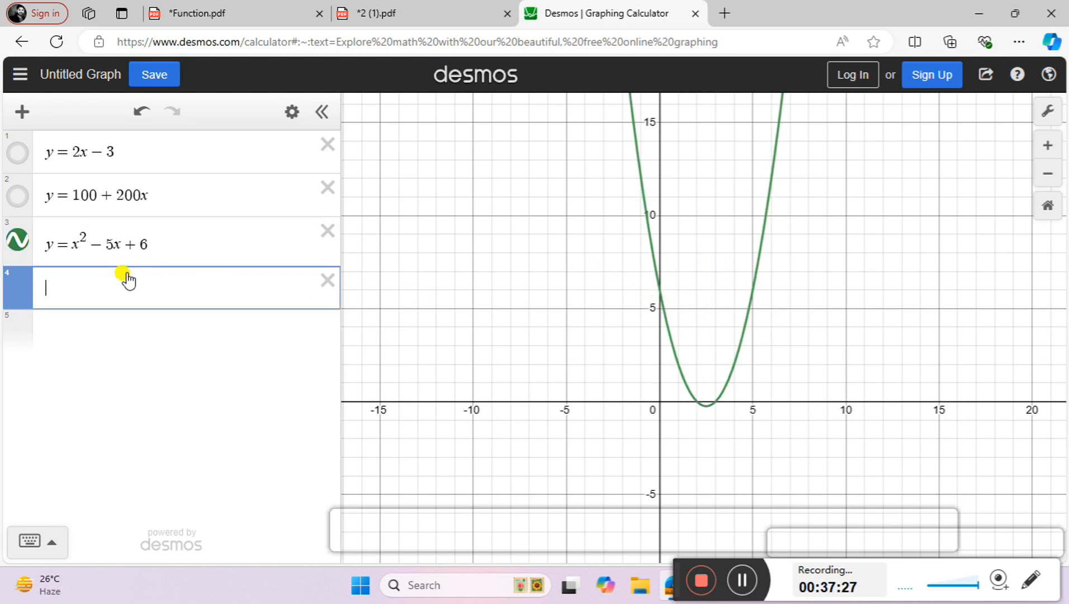
{"action": "left_click", "coordinate": [179, 250]}
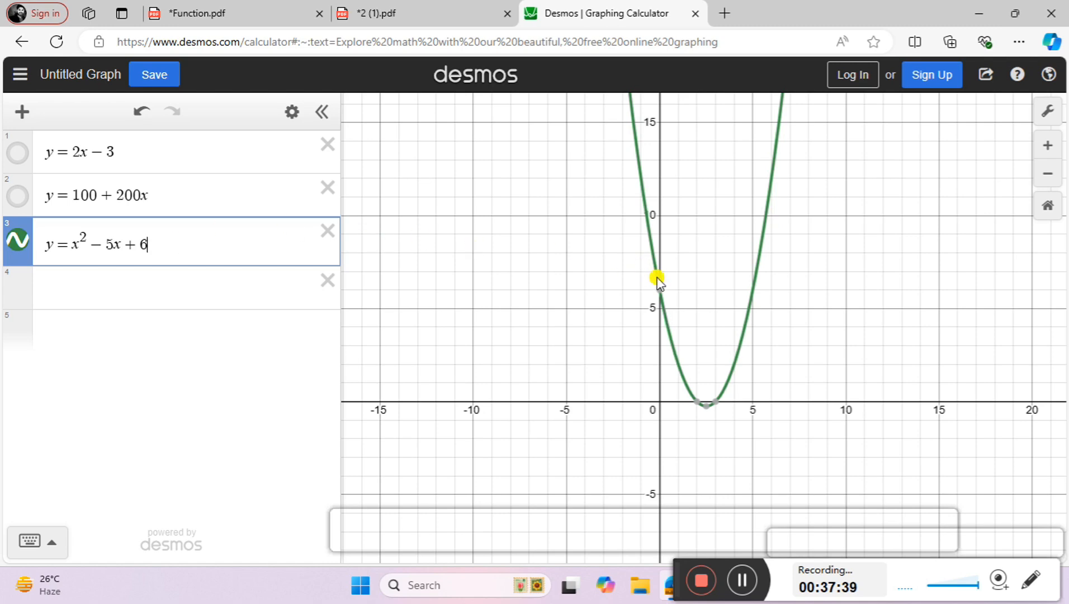
{"action": "mouse_move", "coordinate": [657, 293]}
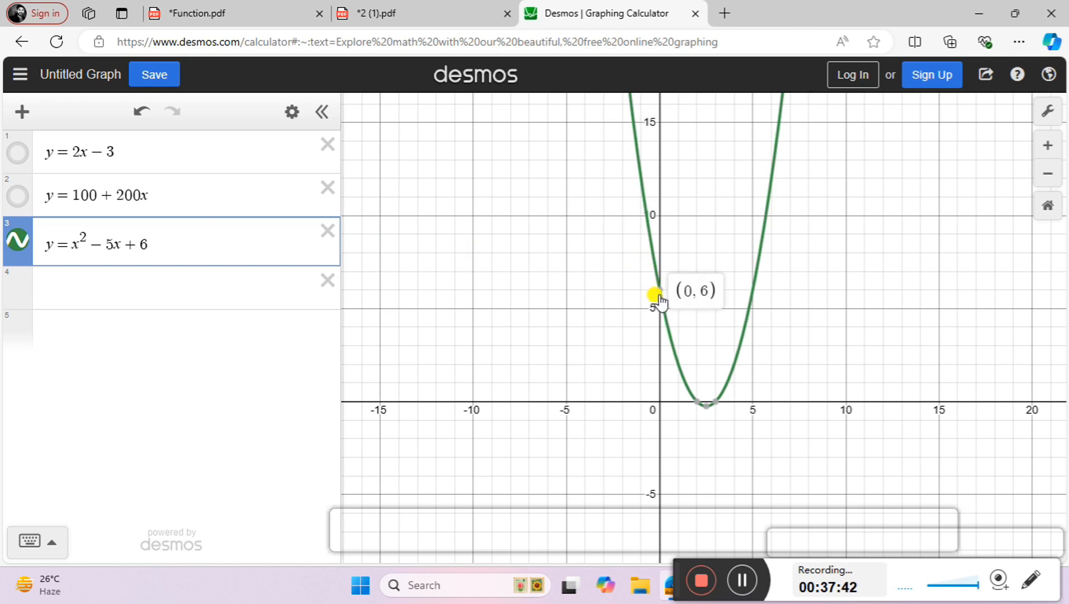
{"action": "mouse_move", "coordinate": [691, 403]}
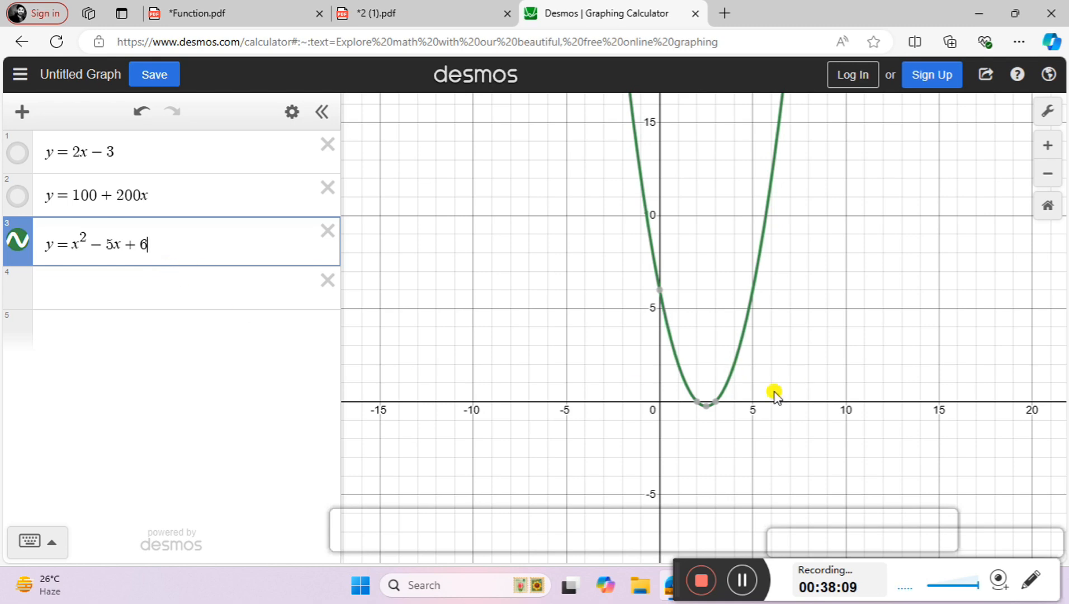
{"action": "scroll", "coordinate": [692, 433], "scroll_direction": "up", "scroll_amount": 1}
{"action": "scroll", "coordinate": [693, 434], "scroll_direction": "up", "scroll_amount": 3}
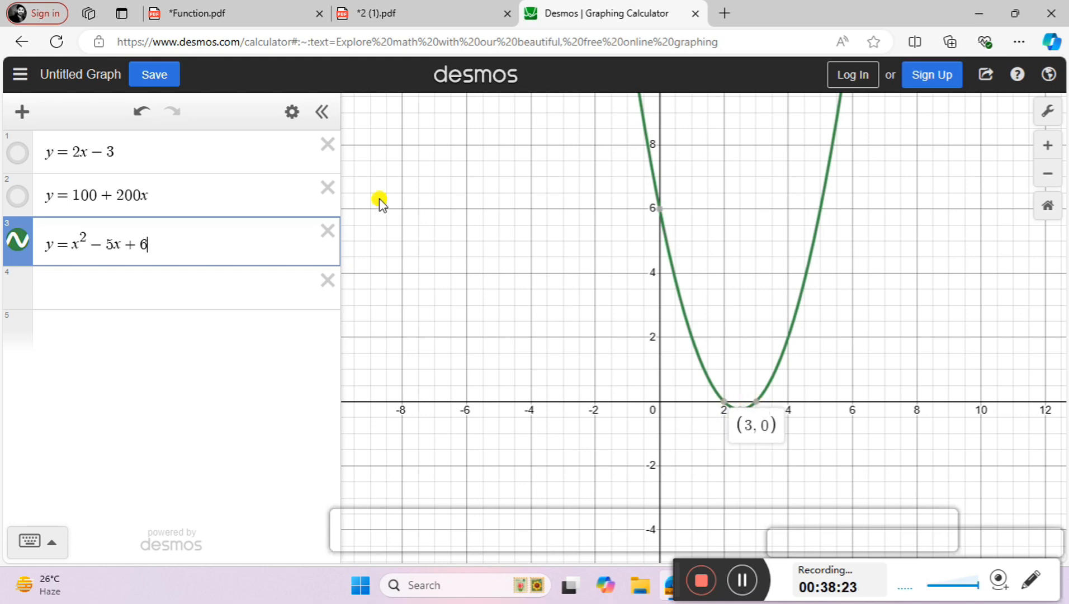
Change the third expression to y = x² + 5x + 6 and inspect the parabola's two x-intercepts.
{"action": "left_click", "coordinate": [104, 243]}
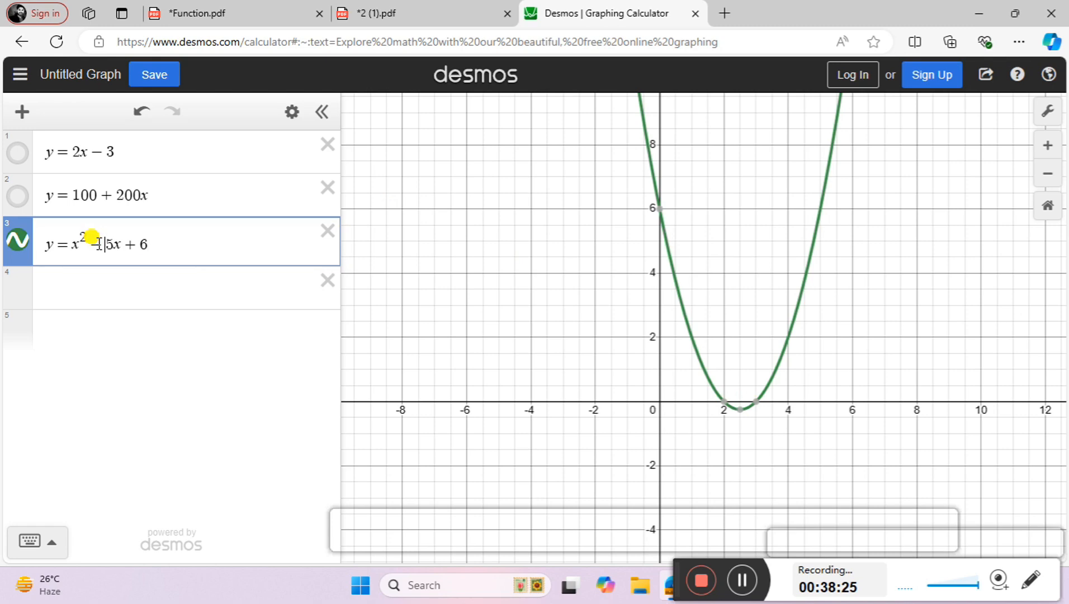
{"action": "key", "text": "BackSpace"}
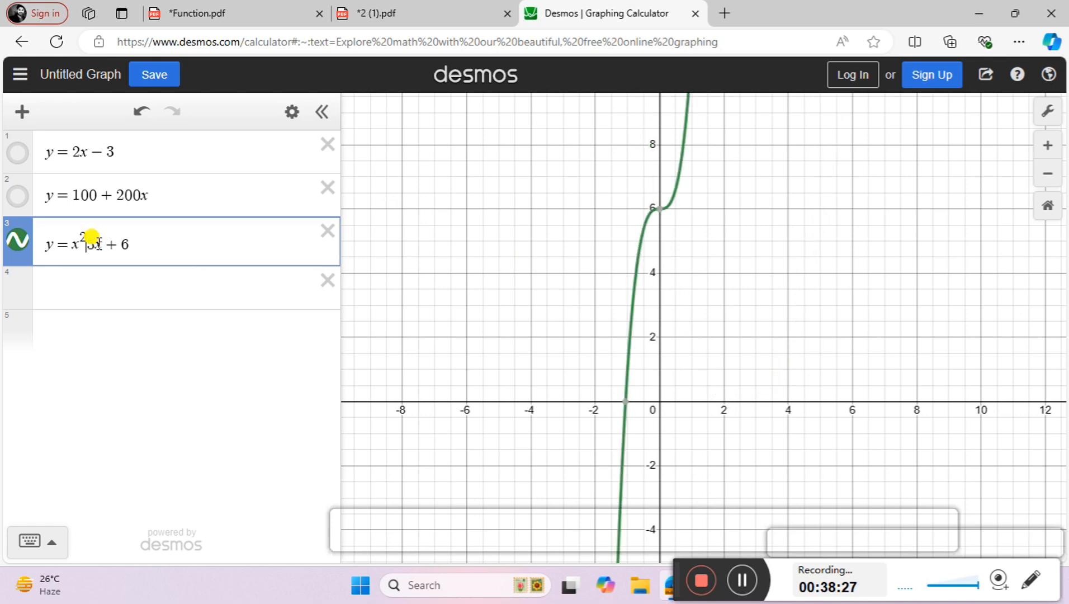
{"action": "type", "text": "+"}
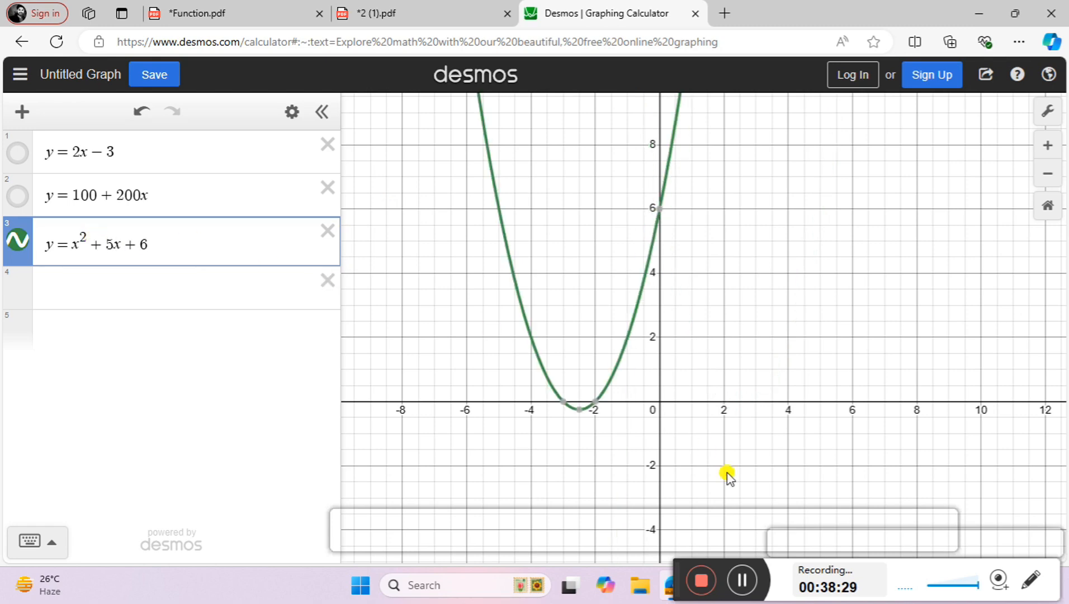
{"action": "left_click", "coordinate": [563, 402]}
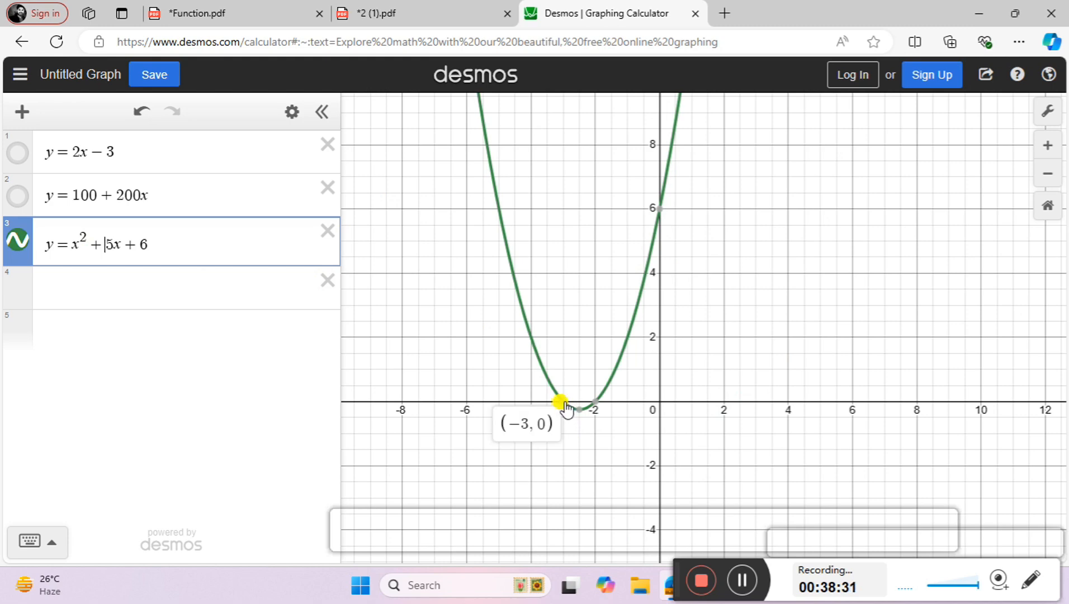
{"action": "left_click", "coordinate": [593, 404]}
{"action": "left_click", "coordinate": [161, 219]}
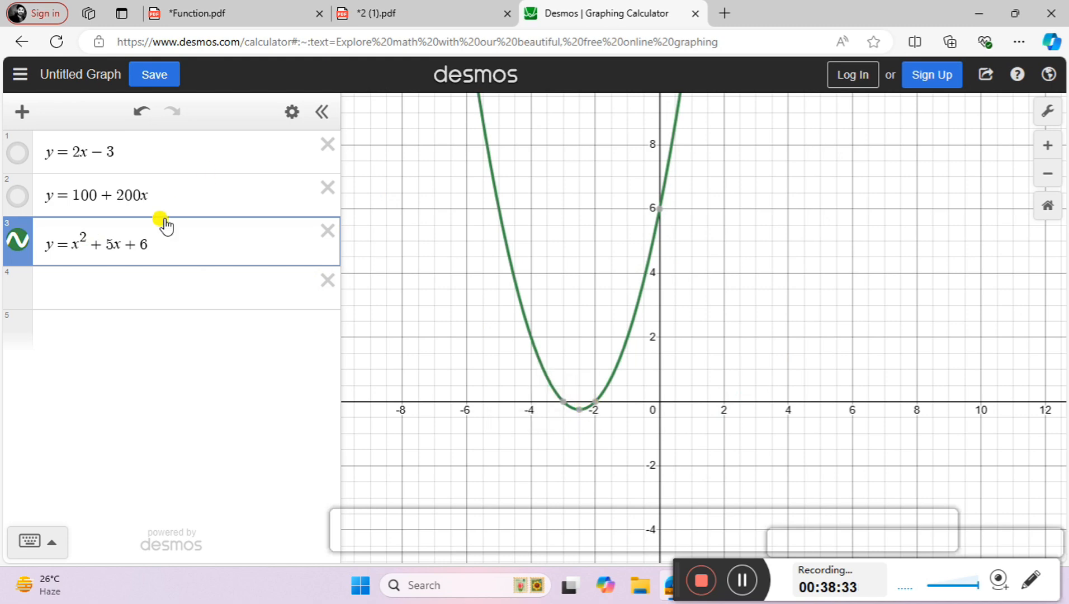
Try a coefficient of 2 on the x² term of the third expression, inspect the vertex, and remove the coefficient again.
{"action": "left_click", "coordinate": [70, 246]}
{"action": "type", "text": "2"}
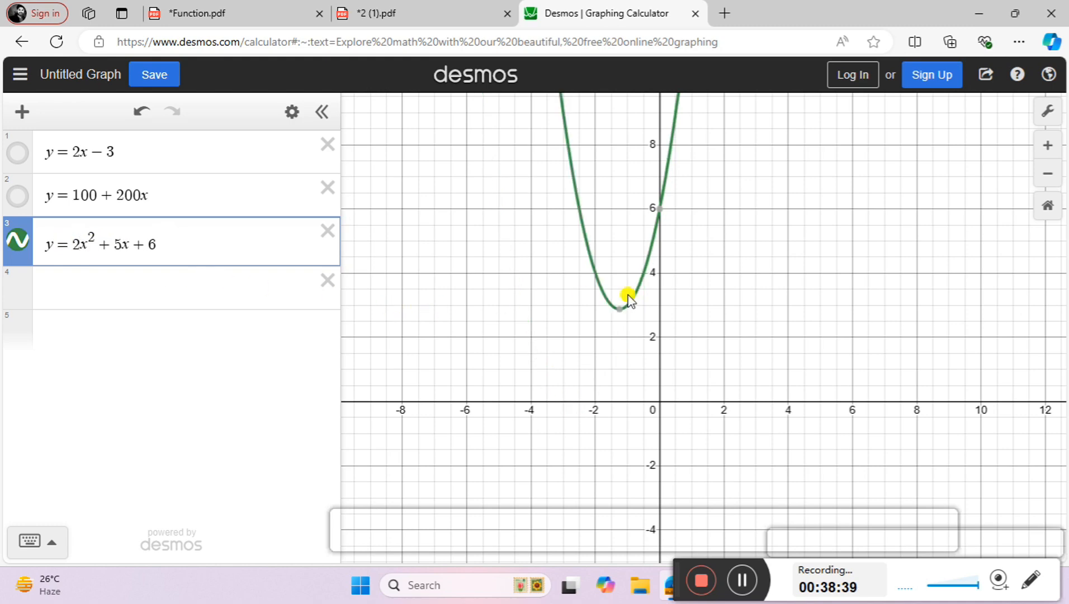
{"action": "mouse_move", "coordinate": [613, 311]}
{"action": "left_click", "coordinate": [84, 244]}
{"action": "key", "text": "BackSpace"}
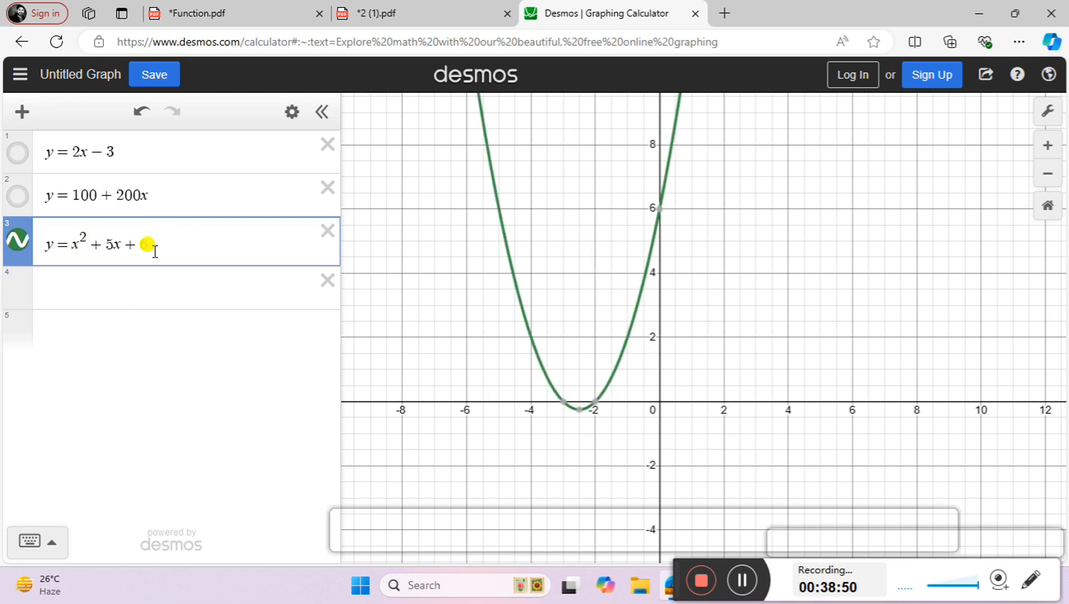
Replace the +5 coefficient of x in the third expression with -12 to make it y = x² - 12x + 6.
{"action": "left_click", "coordinate": [119, 249]}
{"action": "key", "text": "BackSpace"}
{"action": "key", "text": "BackSpace"}
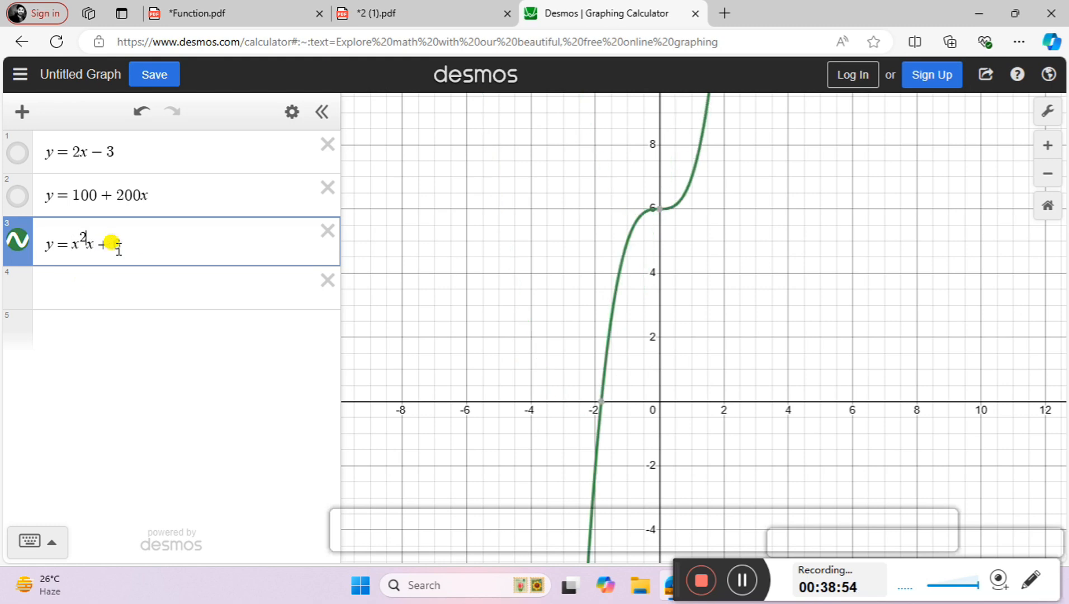
{"action": "type", "text": "-12"}
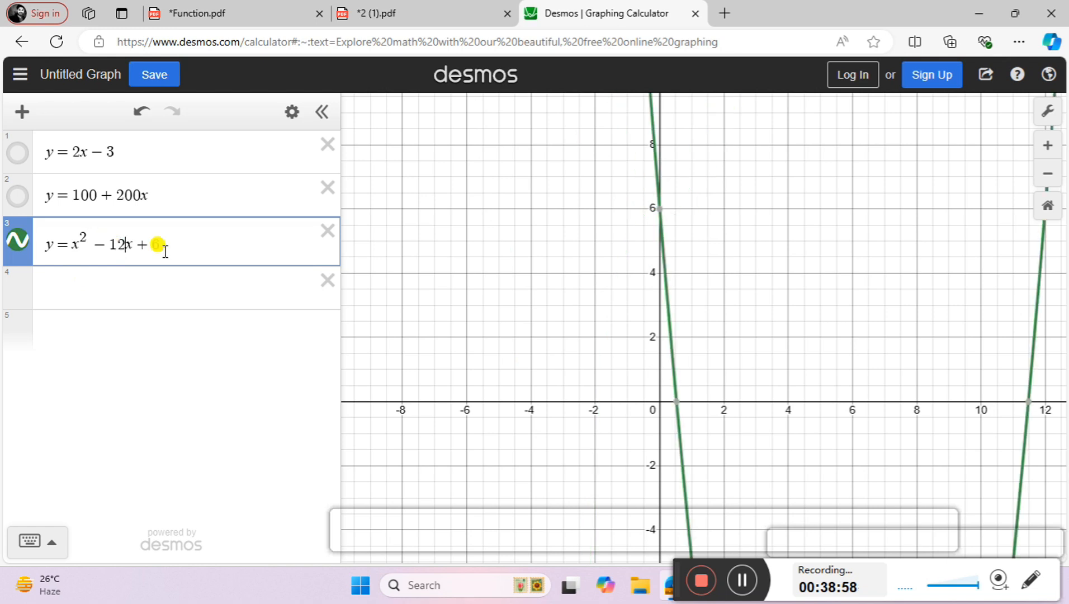
{"action": "left_click", "coordinate": [189, 247]}
{"action": "left_click", "coordinate": [690, 399]}
Reduce the browser page zoom to 90% and examine the vertex of the parabola y = x² - 12x + 6.
{"action": "scroll", "coordinate": [894, 376], "scroll_direction": "down", "scroll_amount": 2}
{"action": "scroll", "coordinate": [894, 376], "scroll_direction": "down", "scroll_amount": 2}
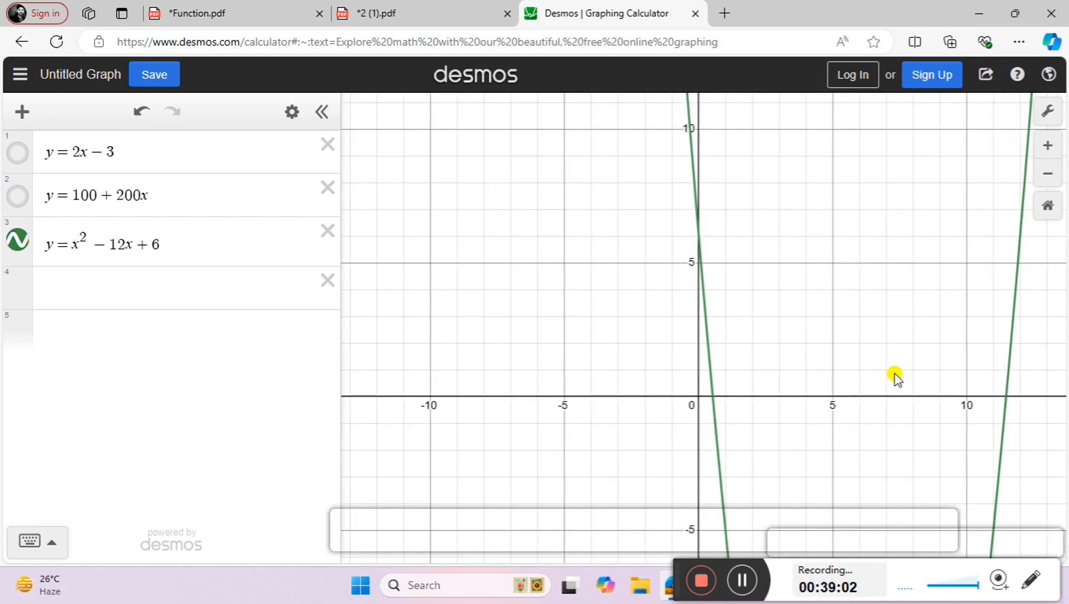
{"action": "key", "text": "ctrl+minus"}
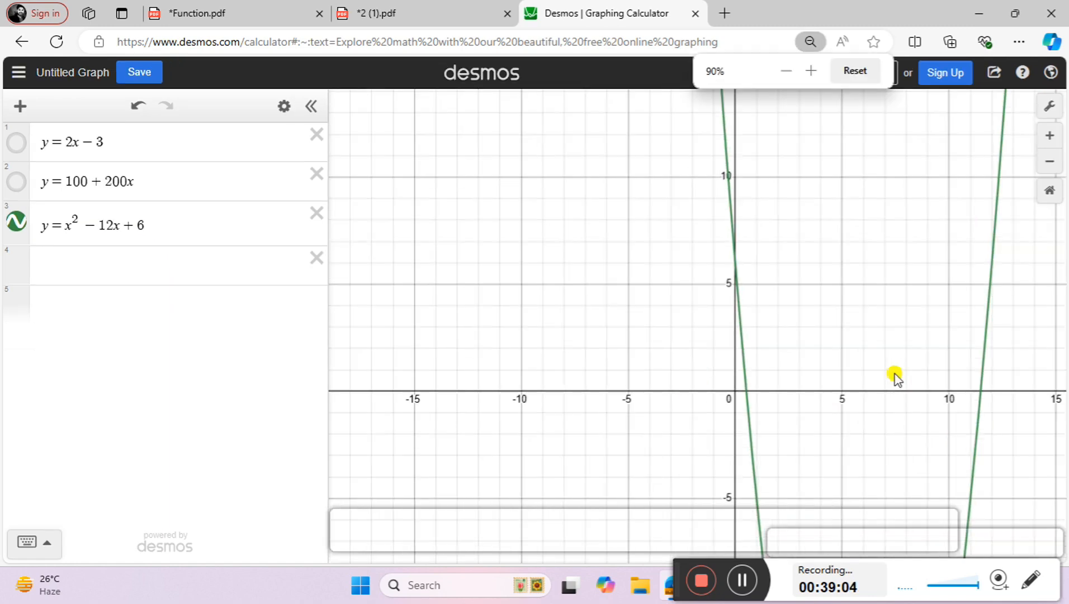
{"action": "left_click_drag", "start_coordinate": [833, 477], "coordinate": [754, 158]}
{"action": "left_click_drag", "start_coordinate": [756, 468], "coordinate": [756, 222]}
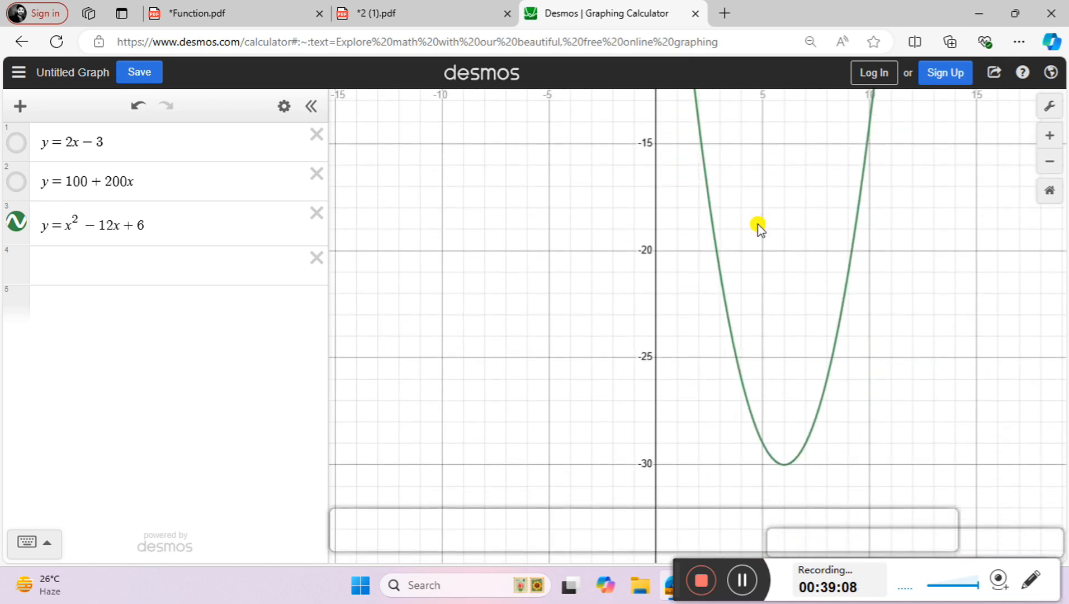
Examine where the parabola y = x² - 12x + 6 crosses the x-axis and return to the quadratic function notes in 2 (1).pdf.
{"action": "left_click_drag", "start_coordinate": [755, 139], "coordinate": [802, 458]}
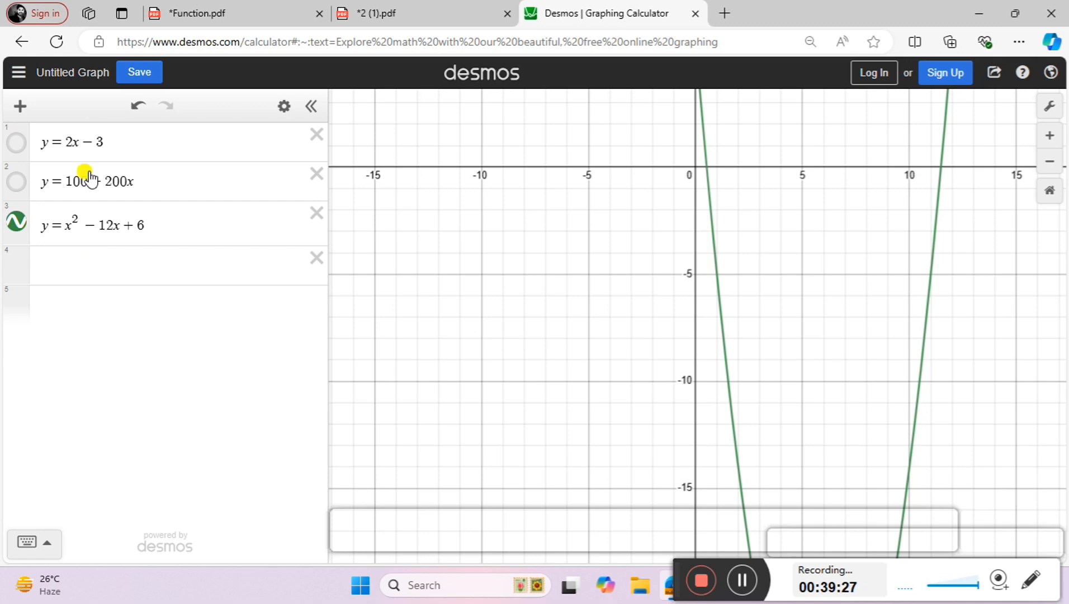
{"action": "left_click", "coordinate": [358, 13]}
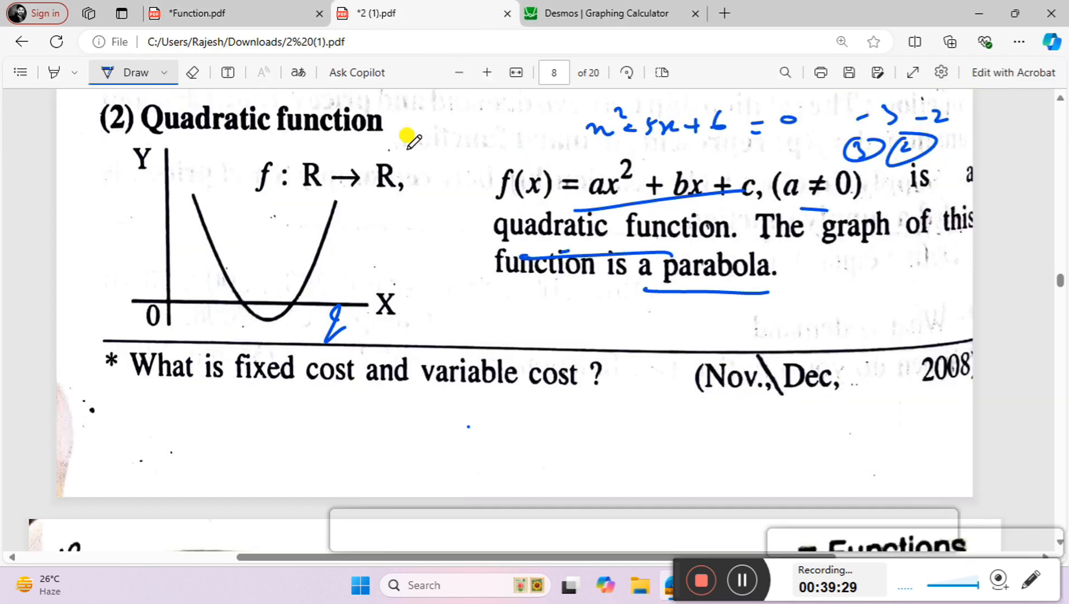
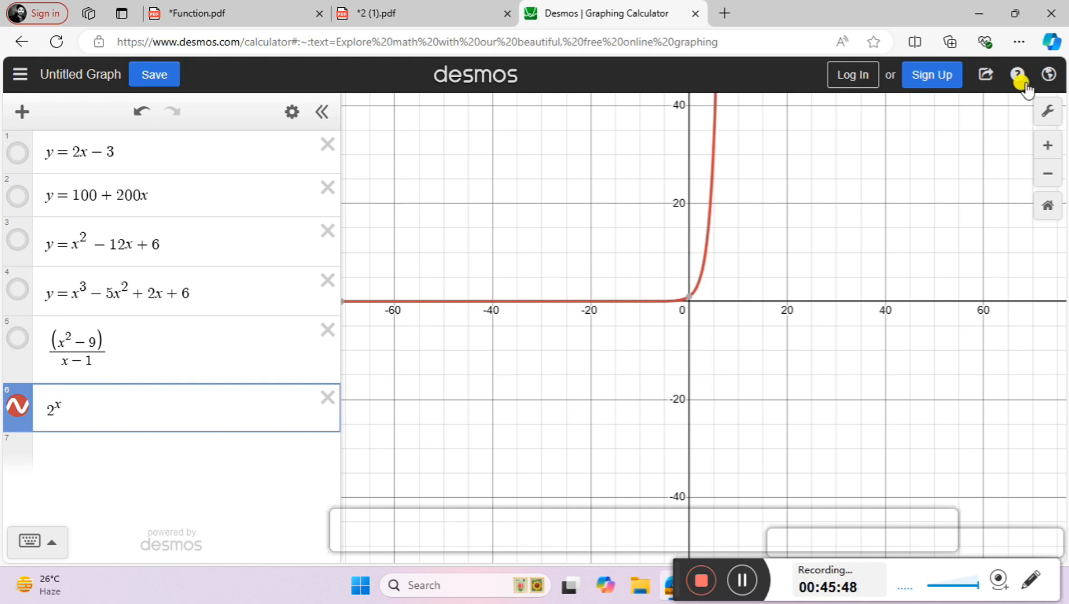
Examine how steeply the exponential curve 2^x rises over an x-range of about -1000 to 1000.
{"action": "left_click", "coordinate": [1048, 174]}
{"action": "left_click", "coordinate": [1048, 174]}
{"action": "left_click", "coordinate": [1047, 174]}
{"action": "left_click", "coordinate": [1048, 174]}
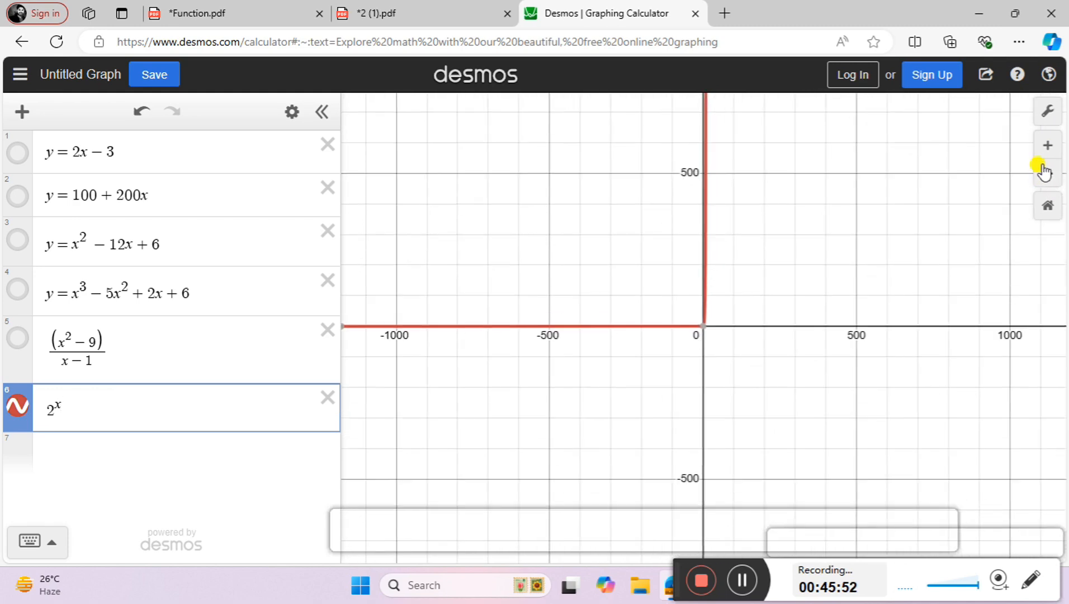
{"action": "left_click", "coordinate": [91, 418]}
Draw a large rectangle with two row lines and two column lines in blank space below the logarithm notes in Function.pdf.
{"action": "left_click", "coordinate": [366, 15]}
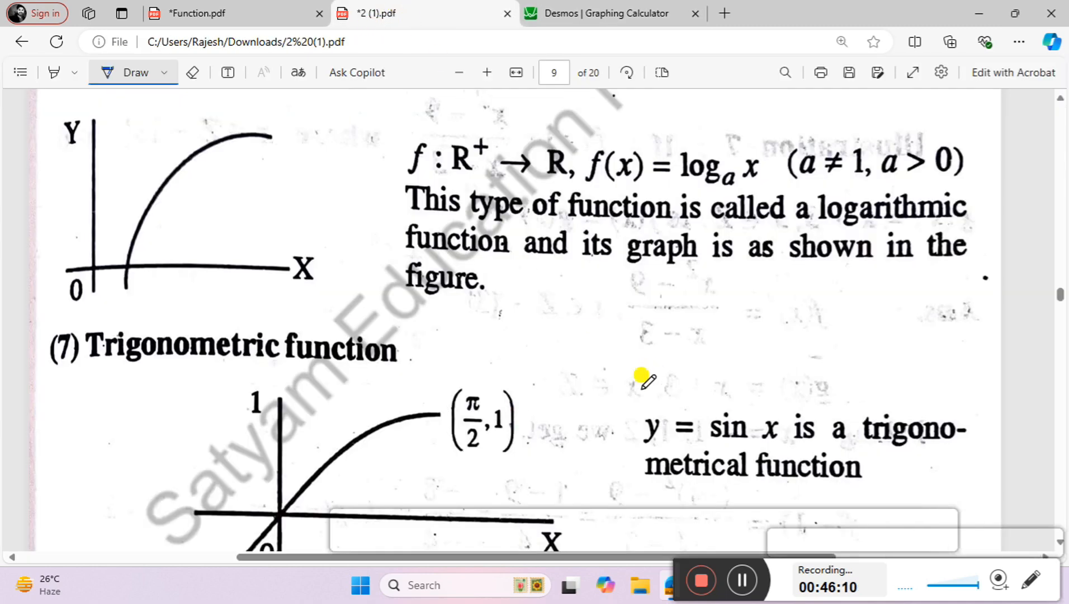
{"action": "left_click", "coordinate": [202, 13]}
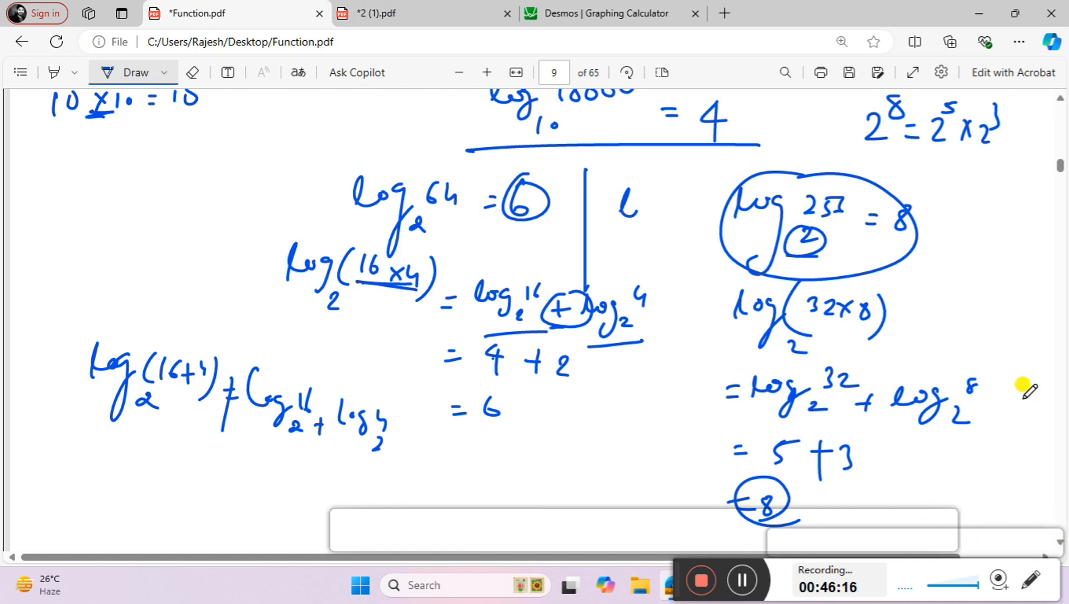
{"action": "scroll", "coordinate": [1062, 544], "scroll_direction": "down", "scroll_amount": 5}
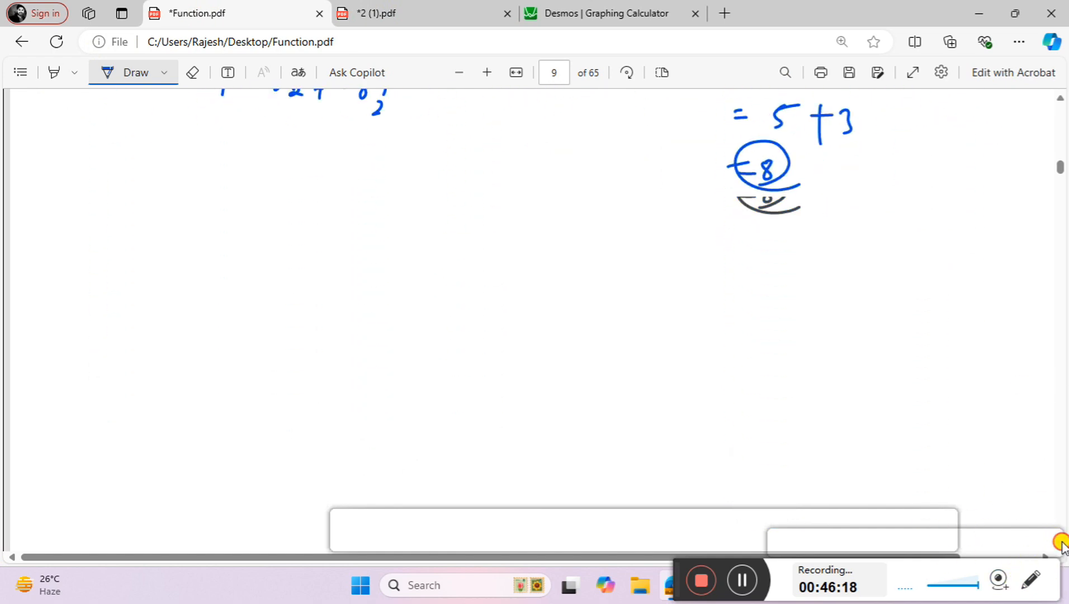
{"action": "scroll", "coordinate": [1061, 544], "scroll_direction": "down", "scroll_amount": 1}
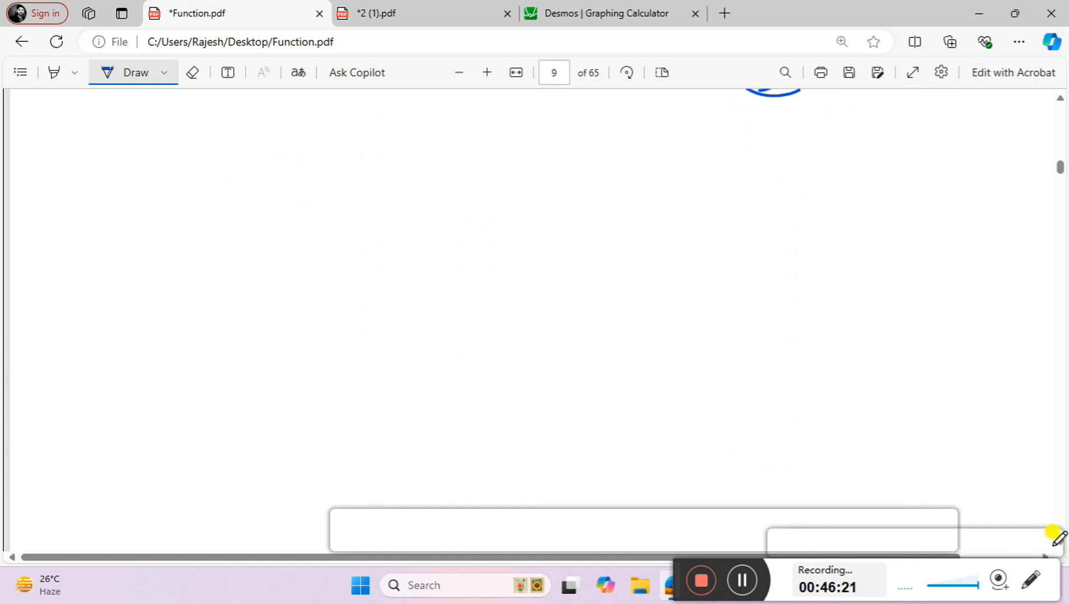
{"action": "mouse_move", "coordinate": [242, 124]}
{"action": "left_mouse_down"}
{"action": "mouse_move", "coordinate": [268, 383]}
{"action": "mouse_move", "coordinate": [741, 395]}
{"action": "left_mouse_up"}
{"action": "mouse_move", "coordinate": [240, 117]}
{"action": "left_mouse_down"}
{"action": "mouse_move", "coordinate": [721, 117]}
{"action": "mouse_move", "coordinate": [737, 394]}
{"action": "left_mouse_up"}
{"action": "left_click_drag", "start_coordinate": [239, 163], "coordinate": [702, 134]}
{"action": "left_click_drag", "start_coordinate": [240, 207], "coordinate": [698, 173]}
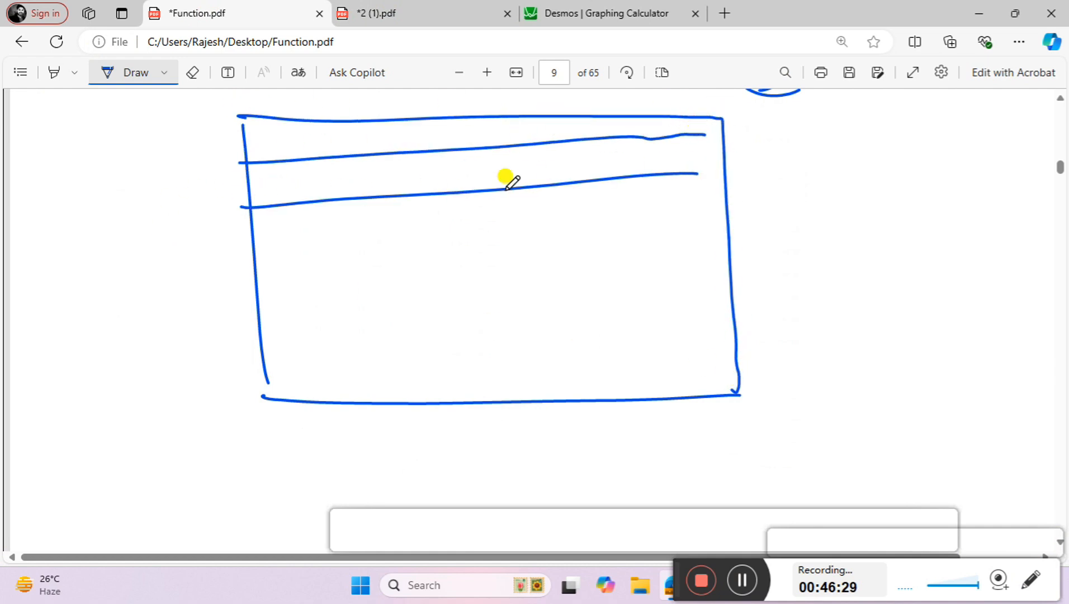
{"action": "left_click_drag", "start_coordinate": [307, 127], "coordinate": [358, 402]}
{"action": "left_click_drag", "start_coordinate": [359, 122], "coordinate": [398, 551]}
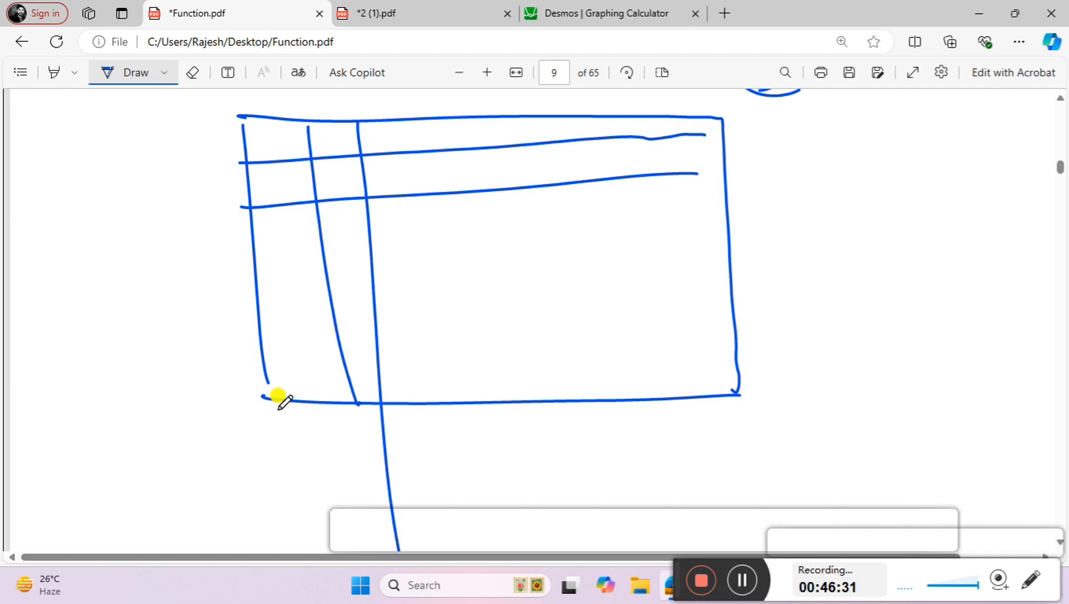
Mark the grid's first cell with an arrow and write 1, 2, 4 and 8 in the first row's cells.
{"action": "mouse_move", "coordinate": [180, 165]}
{"action": "left_mouse_down"}
{"action": "mouse_move", "coordinate": [232, 132]}
{"action": "mouse_move", "coordinate": [269, 133]}
{"action": "mouse_move", "coordinate": [261, 147]}
{"action": "left_mouse_up"}
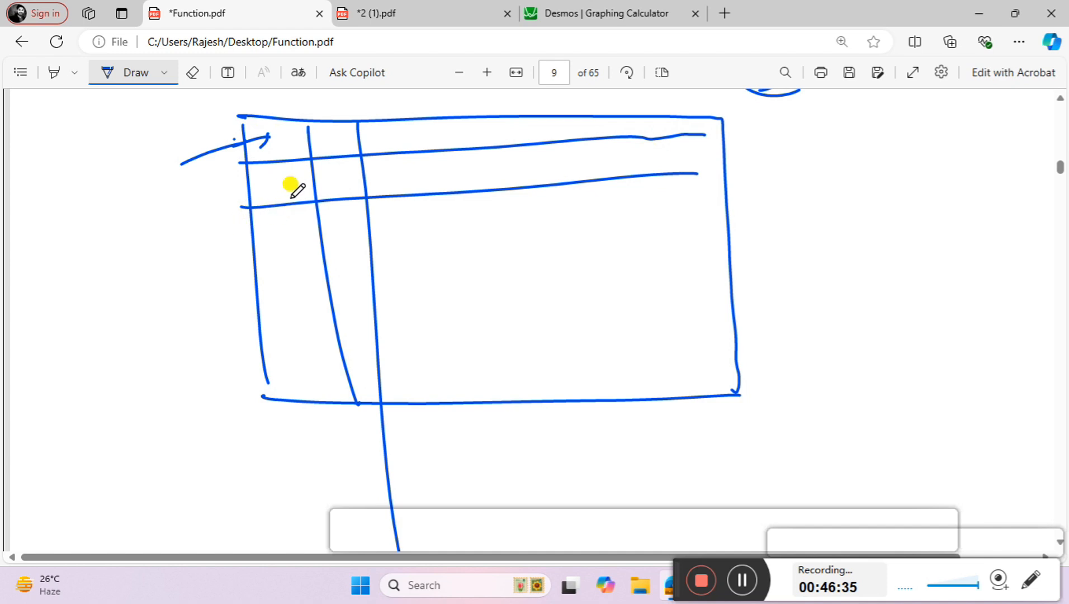
{"action": "mouse_move", "coordinate": [275, 141]}
{"action": "left_mouse_down"}
{"action": "mouse_move", "coordinate": [276, 152]}
{"action": "mouse_move", "coordinate": [340, 145]}
{"action": "left_mouse_up"}
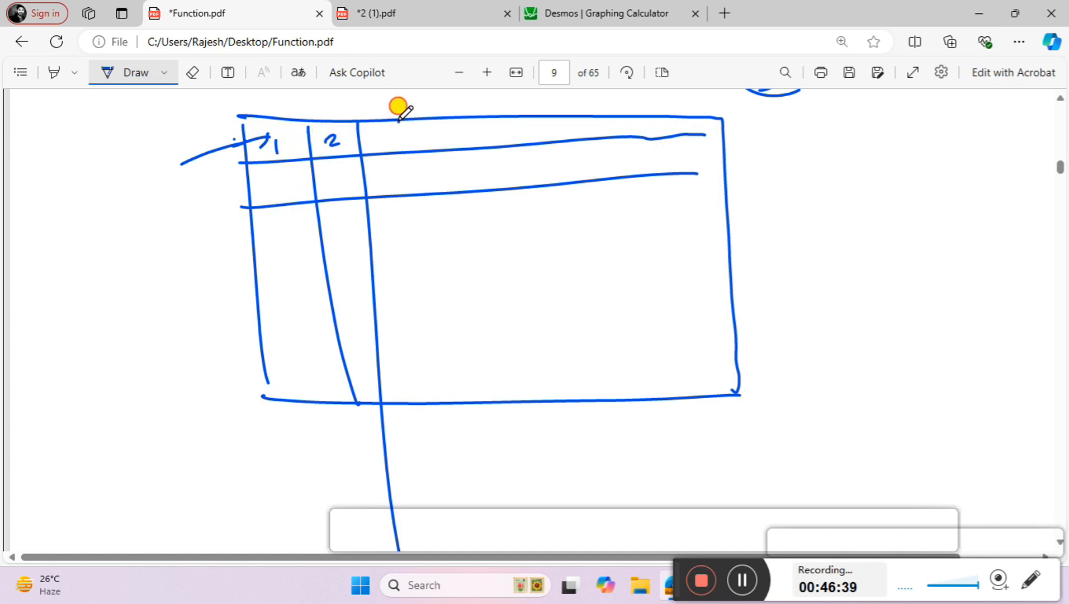
{"action": "left_click_drag", "start_coordinate": [402, 123], "coordinate": [402, 146]}
{"action": "mouse_move", "coordinate": [375, 128]}
{"action": "left_mouse_down"}
{"action": "mouse_move", "coordinate": [434, 129]}
{"action": "mouse_move", "coordinate": [453, 144]}
{"action": "left_mouse_up"}
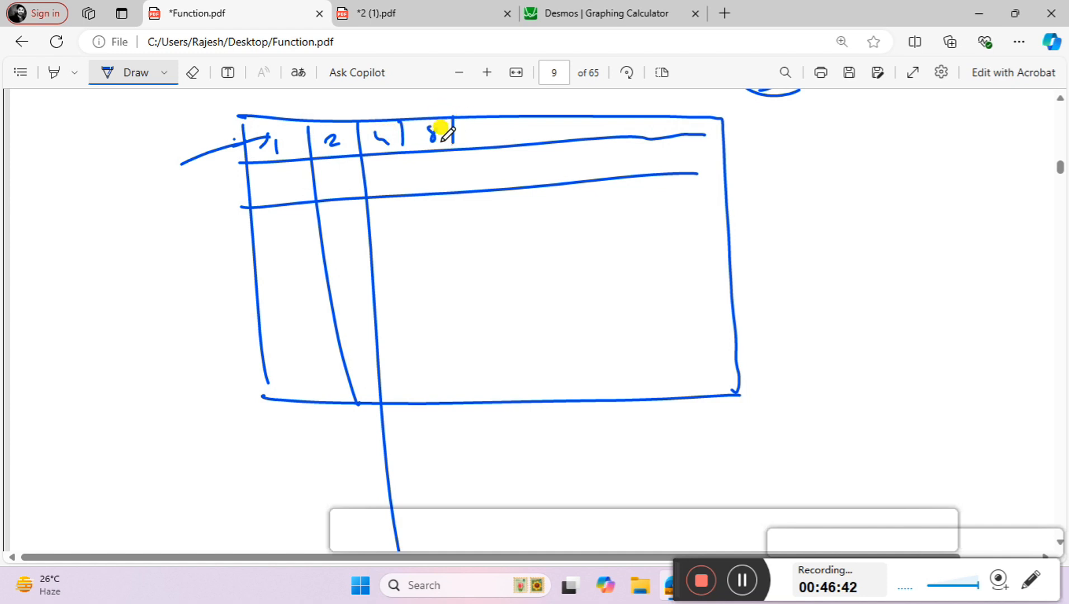
Box the grid's last cell with the number 64 and write 2^64 beside it, circled and underlined.
{"action": "left_click_drag", "start_coordinate": [678, 367], "coordinate": [689, 415]}
{"action": "mouse_move", "coordinate": [678, 369]}
{"action": "left_mouse_down"}
{"action": "mouse_move", "coordinate": [736, 352]}
{"action": "mouse_move", "coordinate": [697, 384]}
{"action": "mouse_move", "coordinate": [779, 385]}
{"action": "left_mouse_up"}
{"action": "mouse_move", "coordinate": [780, 347]}
{"action": "left_mouse_down"}
{"action": "mouse_move", "coordinate": [776, 360]}
{"action": "mouse_move", "coordinate": [798, 346]}
{"action": "mouse_move", "coordinate": [793, 374]}
{"action": "left_mouse_up"}
{"action": "mouse_move", "coordinate": [783, 333]}
{"action": "left_mouse_down"}
{"action": "mouse_move", "coordinate": [804, 372]}
{"action": "mouse_move", "coordinate": [777, 336]}
{"action": "mouse_move", "coordinate": [764, 341]}
{"action": "left_mouse_up"}
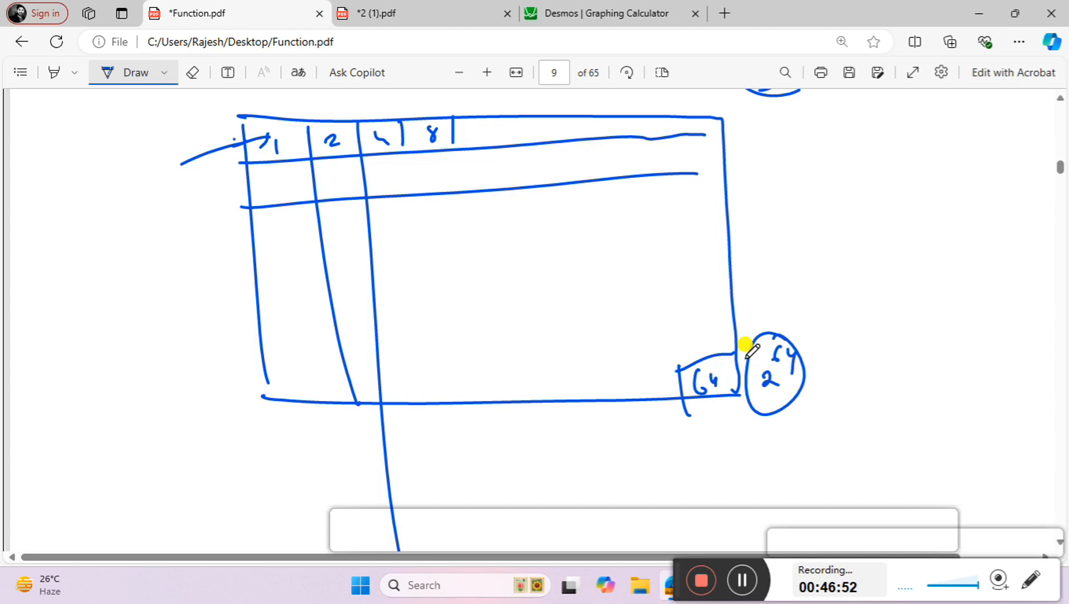
{"action": "left_click_drag", "start_coordinate": [755, 404], "coordinate": [806, 397]}
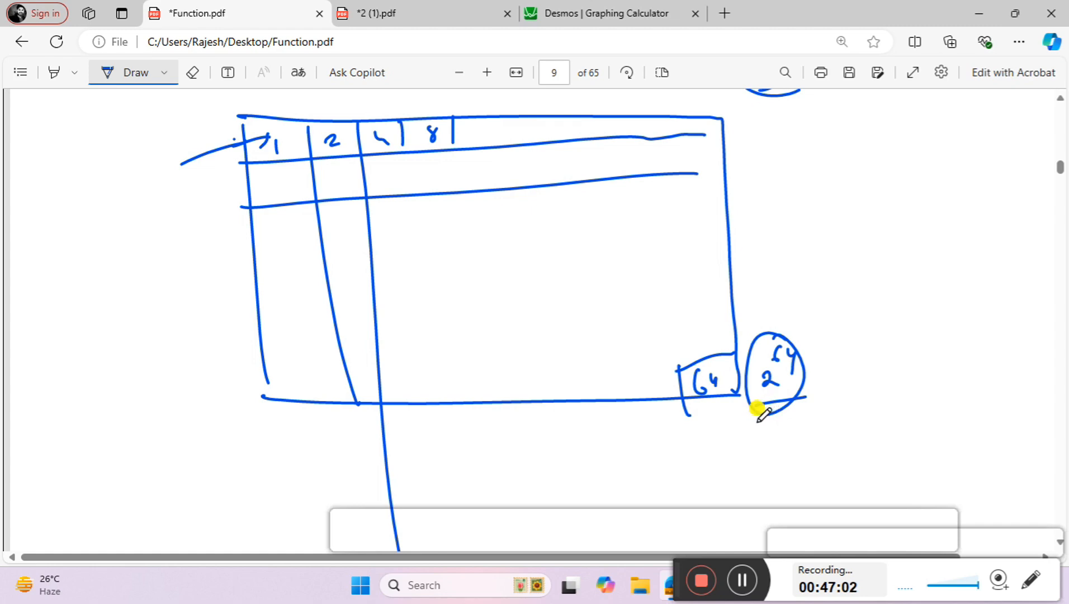
Search the web for 2^64 in a new browser tab to compute its value.
{"action": "left_click", "coordinate": [725, 13]}
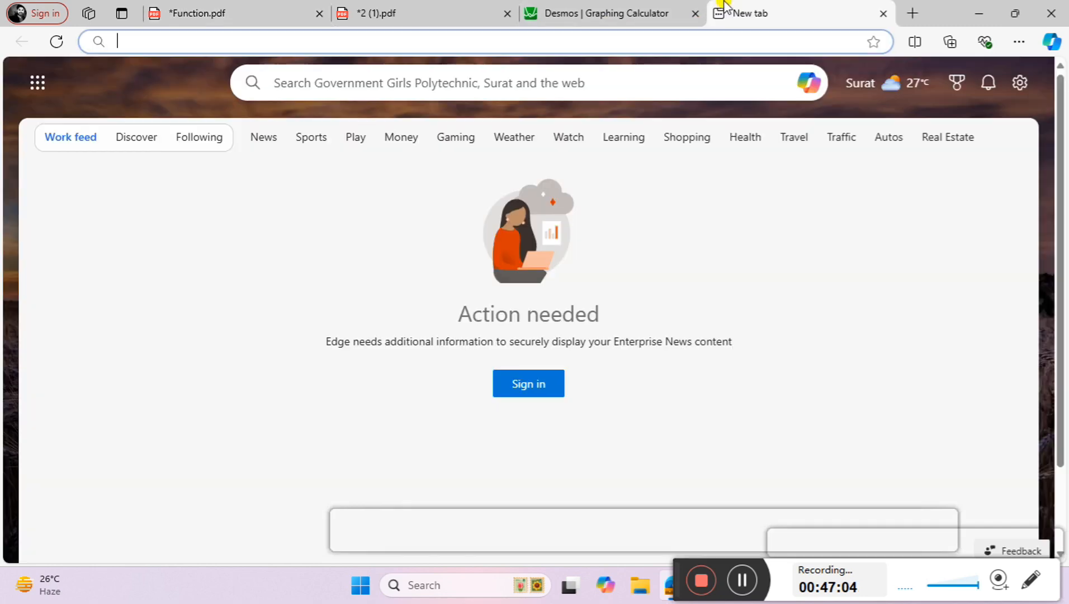
{"action": "type", "text": "2^"}
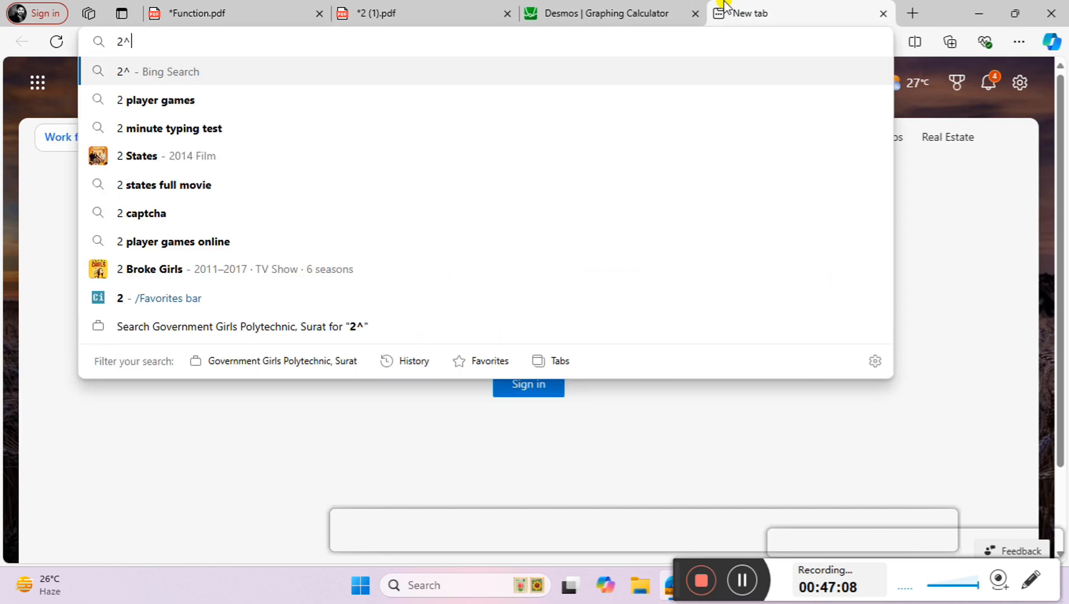
{"action": "type", "text": "64"}
{"action": "key", "text": "Return"}
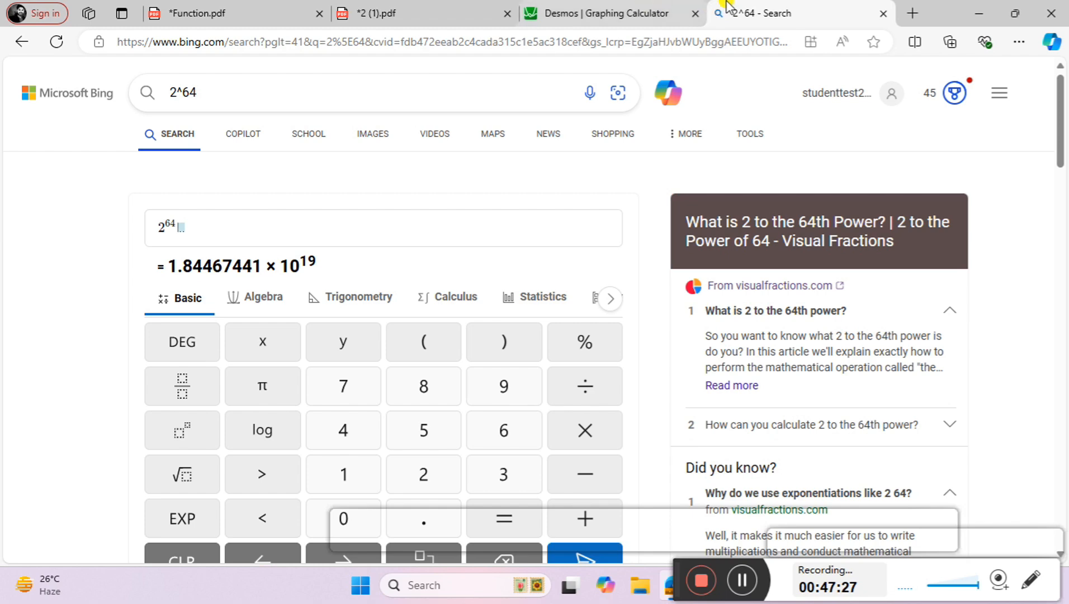
Return to the Desmos graph and add log x as the seventh expression.
{"action": "left_click", "coordinate": [603, 9]}
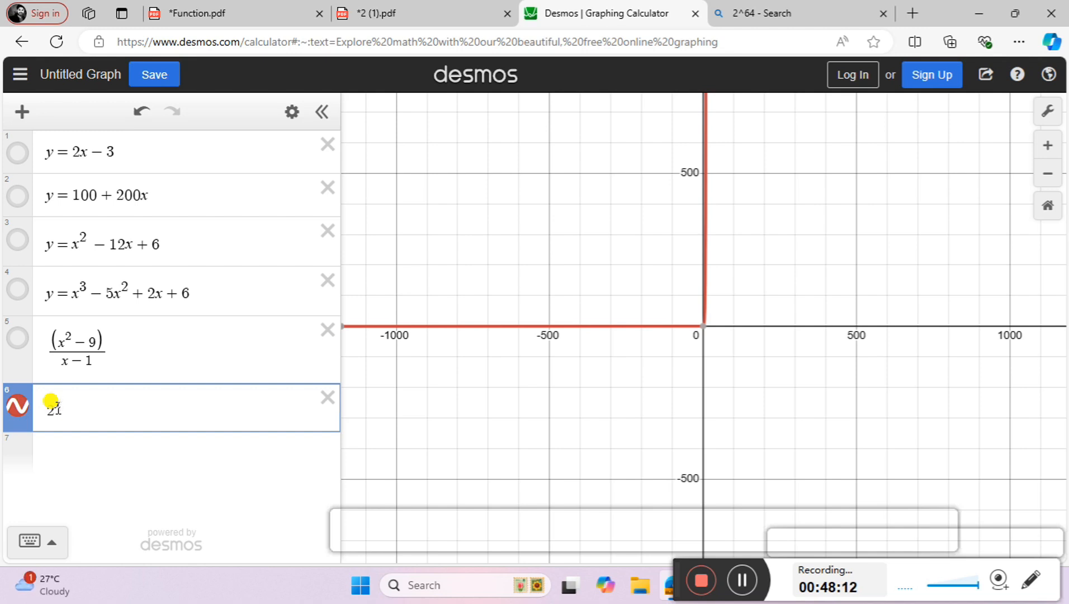
{"action": "left_click", "coordinate": [40, 447]}
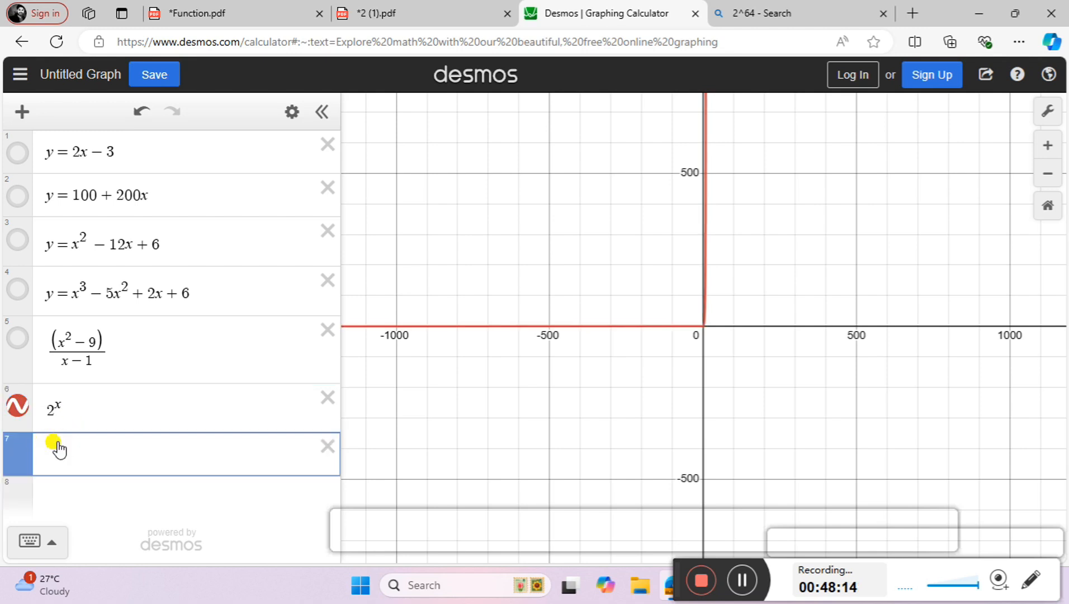
{"action": "type", "text": "log x"}
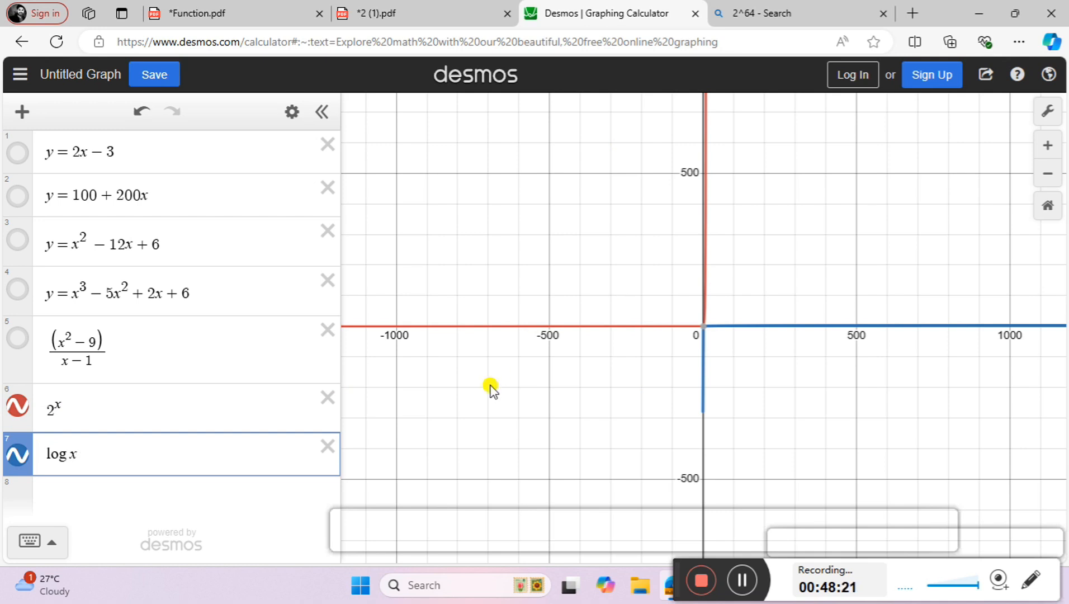
Try adding a subscript 2 after the x in the seventh expression and restore it to log x.
{"action": "left_click", "coordinate": [17, 541]}
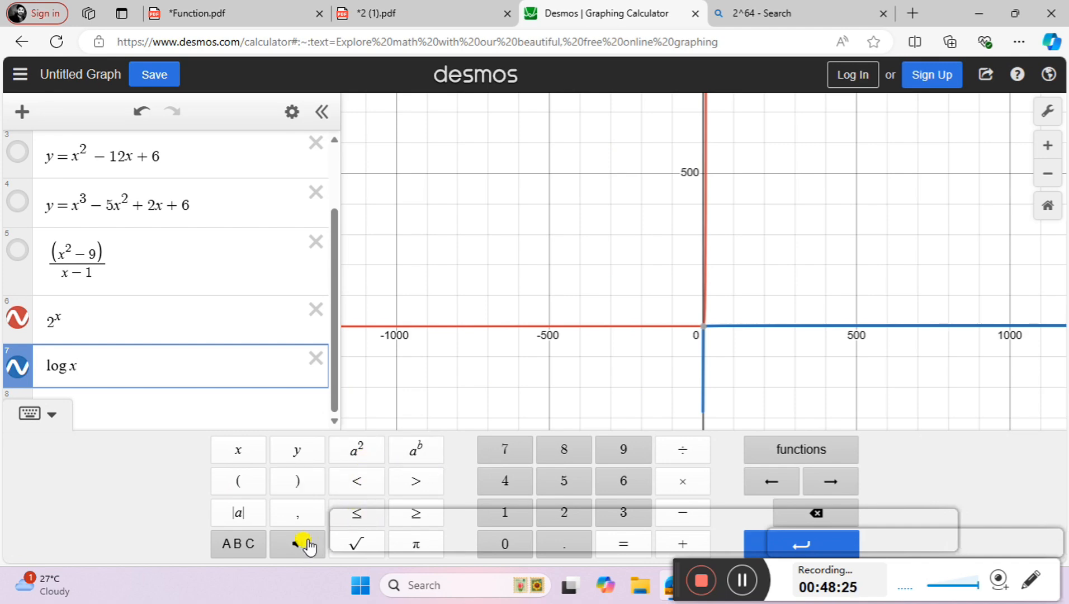
{"action": "left_click", "coordinate": [236, 541]}
{"action": "left_click", "coordinate": [352, 544]}
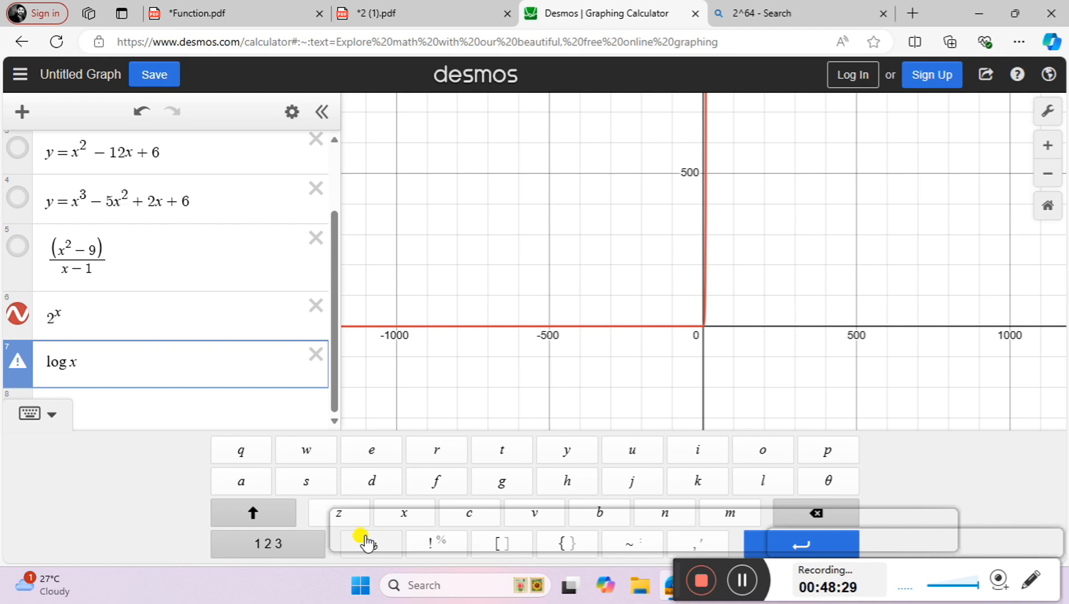
{"action": "type", "text": "x"}
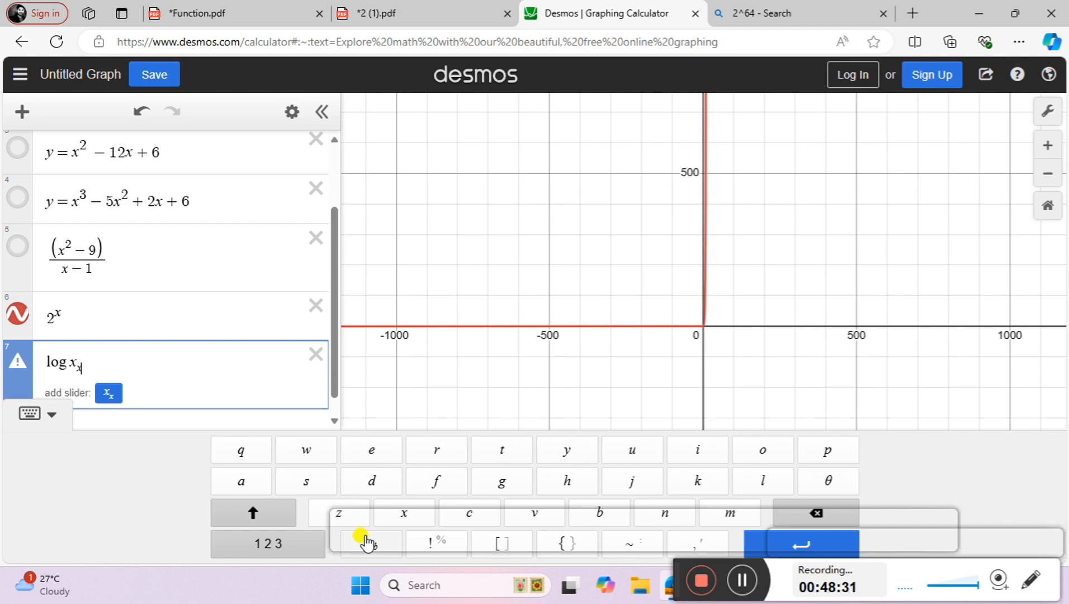
{"action": "key", "text": "BackSpace"}
{"action": "type", "text": "2"}
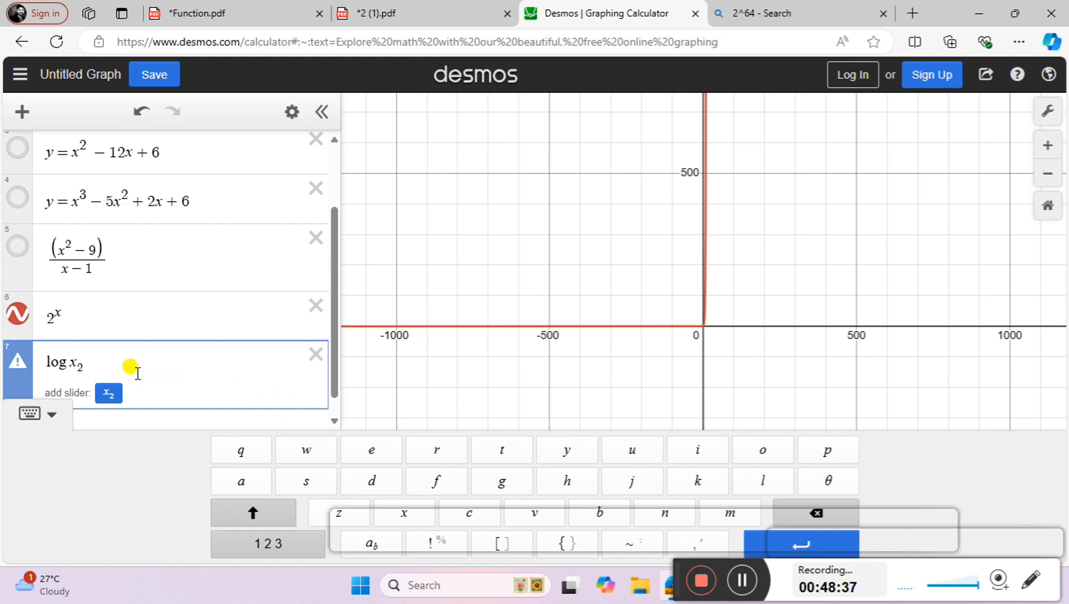
{"action": "left_click", "coordinate": [67, 364]}
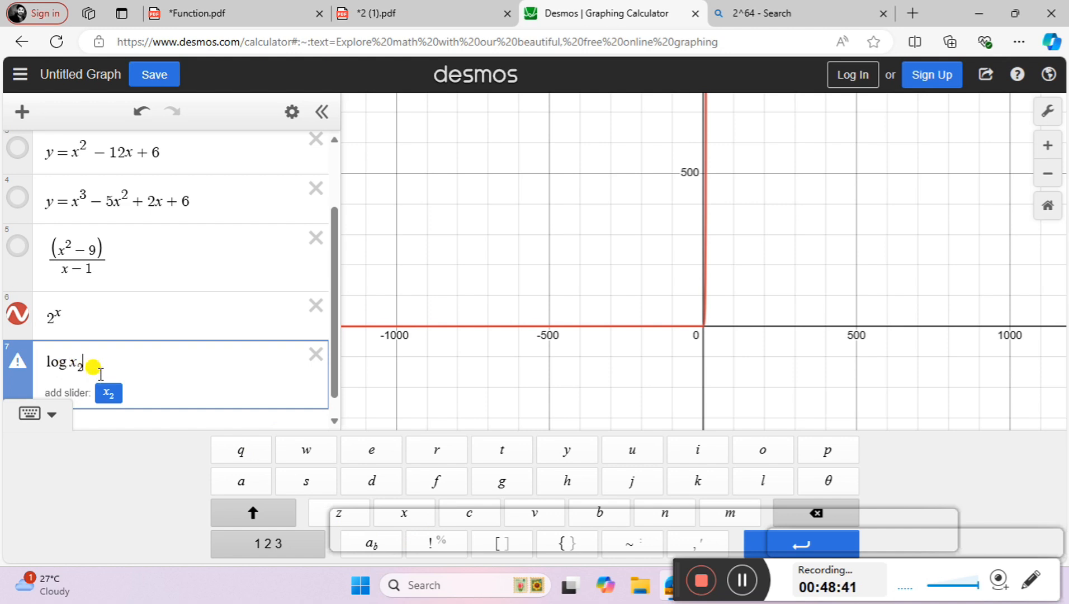
{"action": "key", "text": "BackSpace"}
{"action": "key", "text": "BackSpace"}
{"action": "type", "text": "x"}
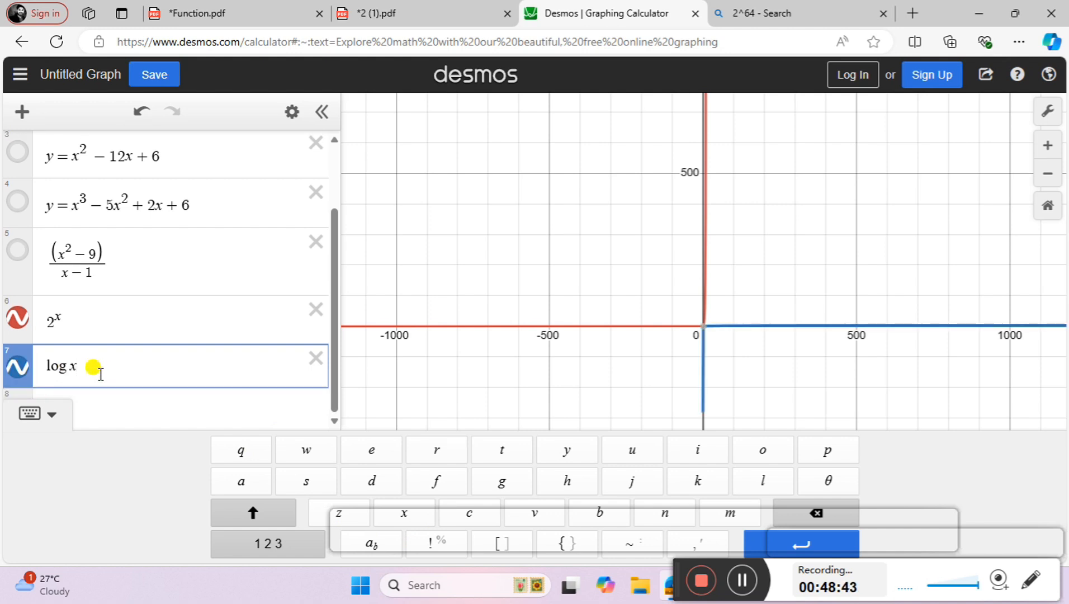
Replace the x in the seventh expression with a base-2 subscript and the argument 16 to evaluate log₂ 16.
{"action": "key", "text": "BackSpace"}
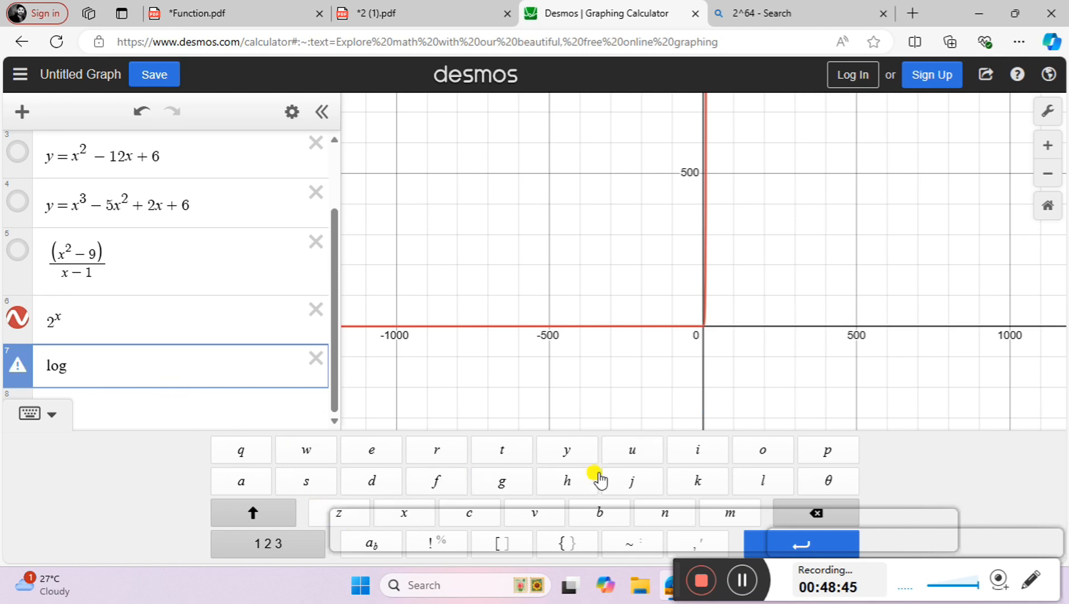
{"action": "left_click", "coordinate": [267, 544]}
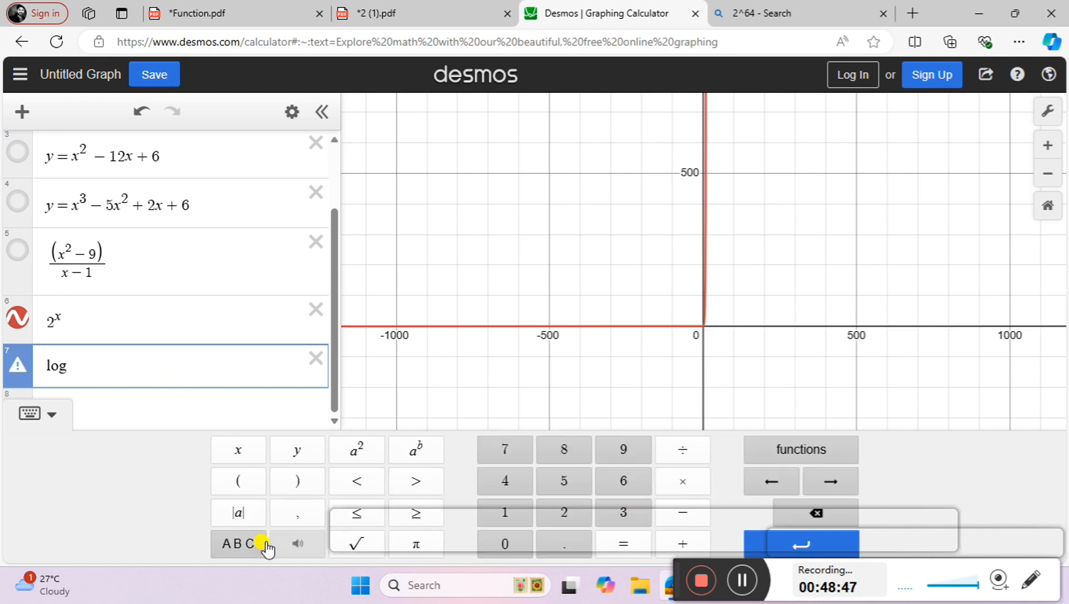
{"action": "left_click", "coordinate": [266, 543]}
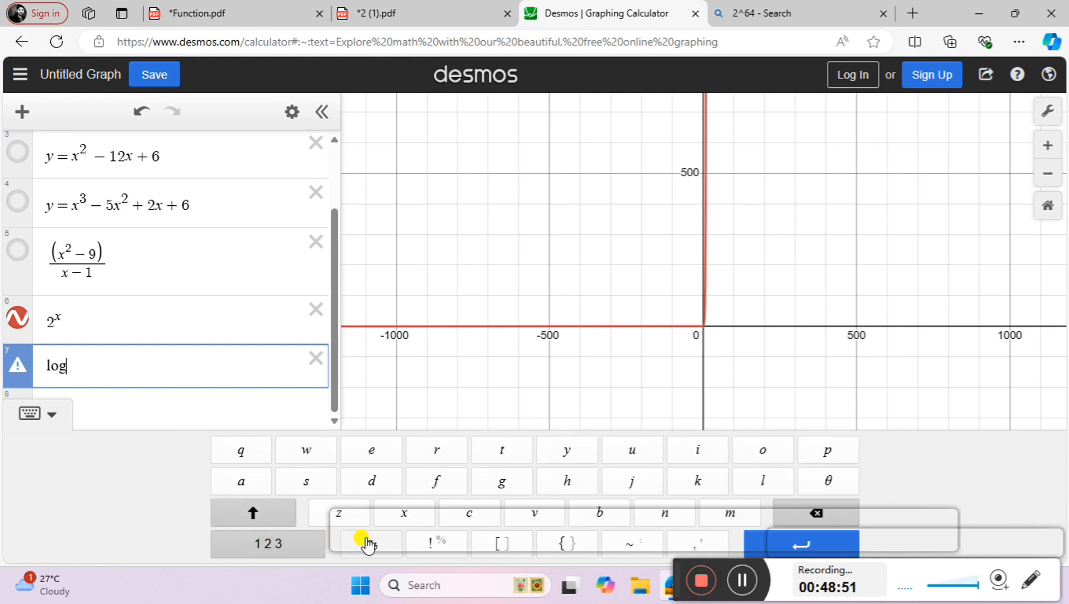
{"action": "left_click", "coordinate": [366, 542]}
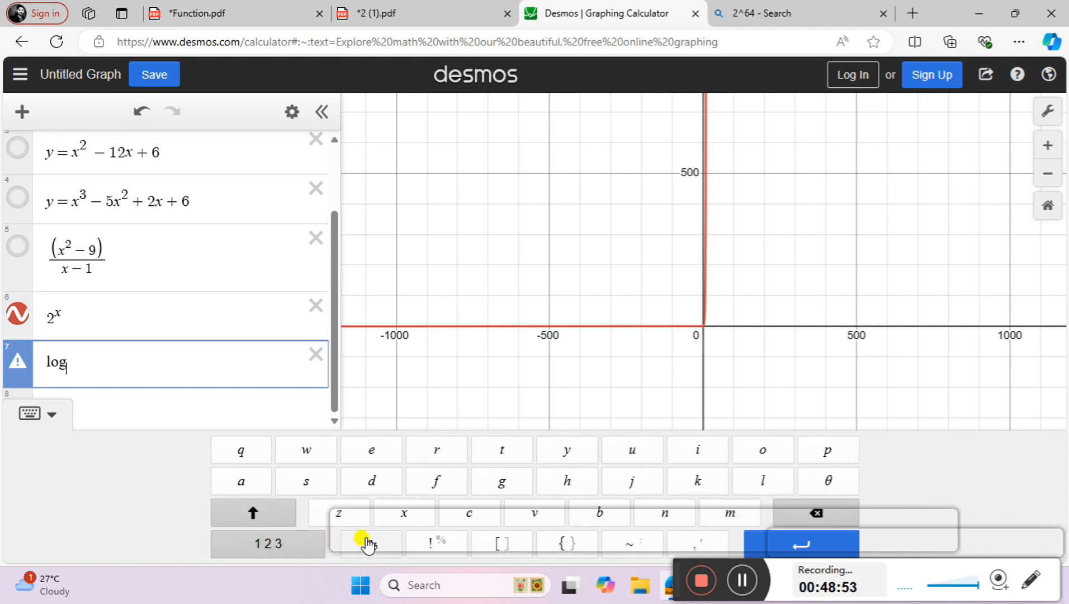
{"action": "type", "text": "2"}
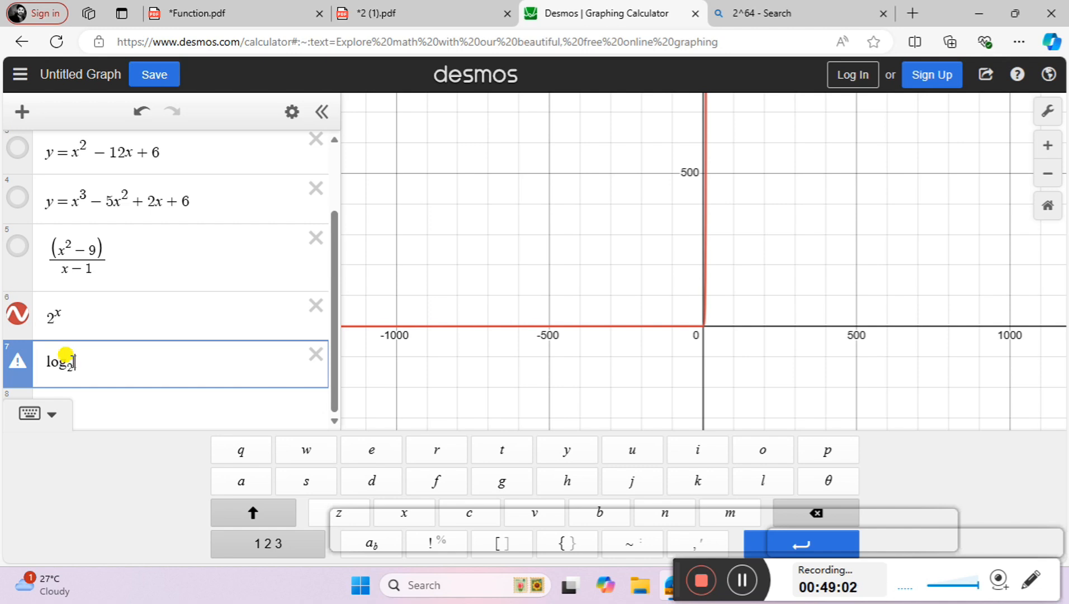
{"action": "type", "text": "16"}
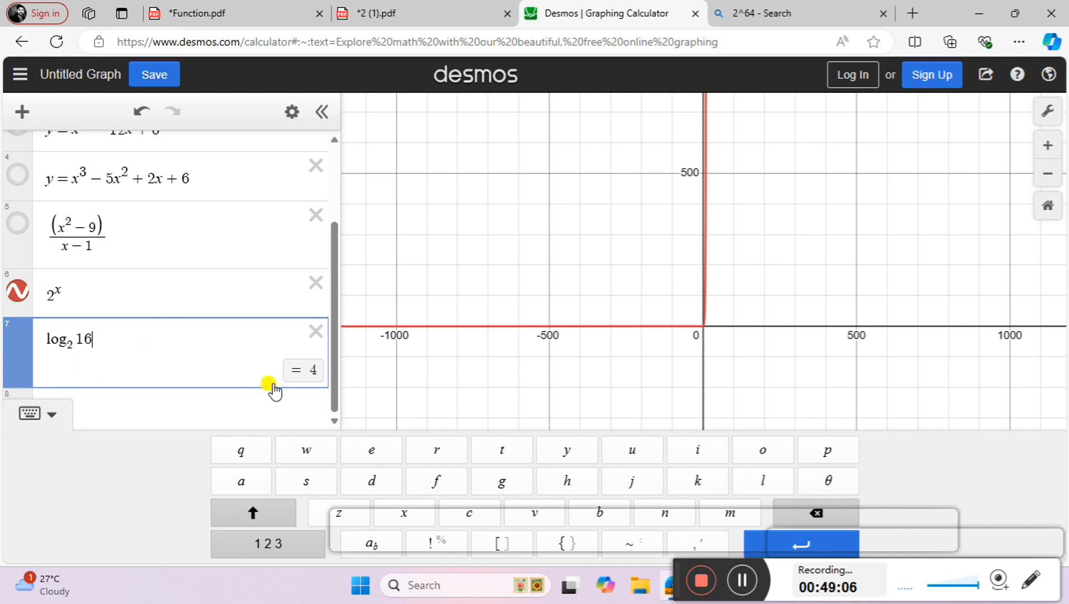
{"action": "left_click", "coordinate": [85, 338]}
{"action": "key", "text": "BackSpace"}
{"action": "key", "text": "BackSpace"}
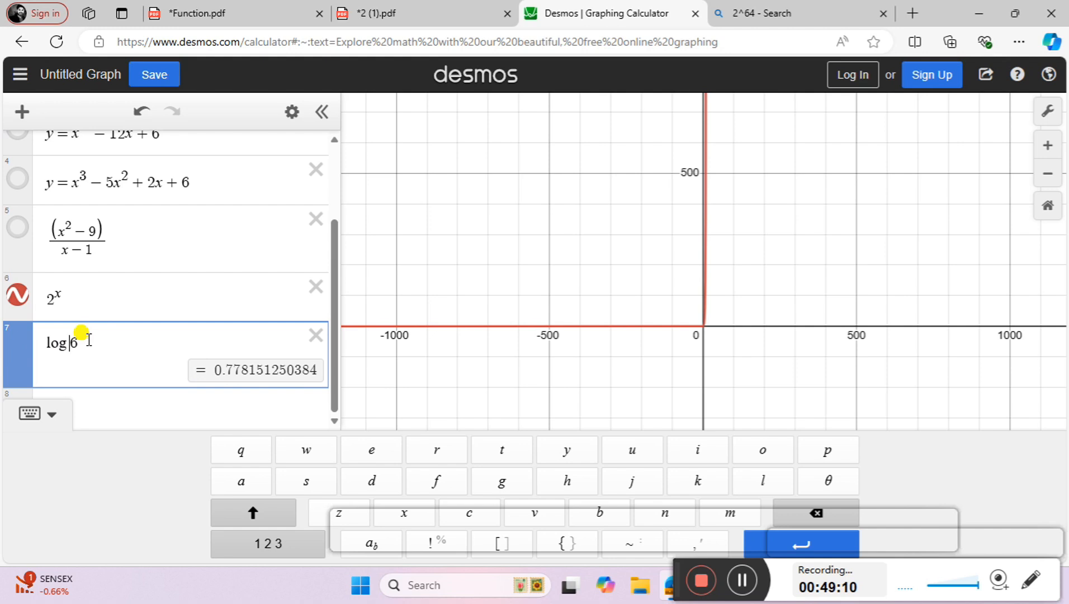
{"action": "key", "text": "ctrl+z"}
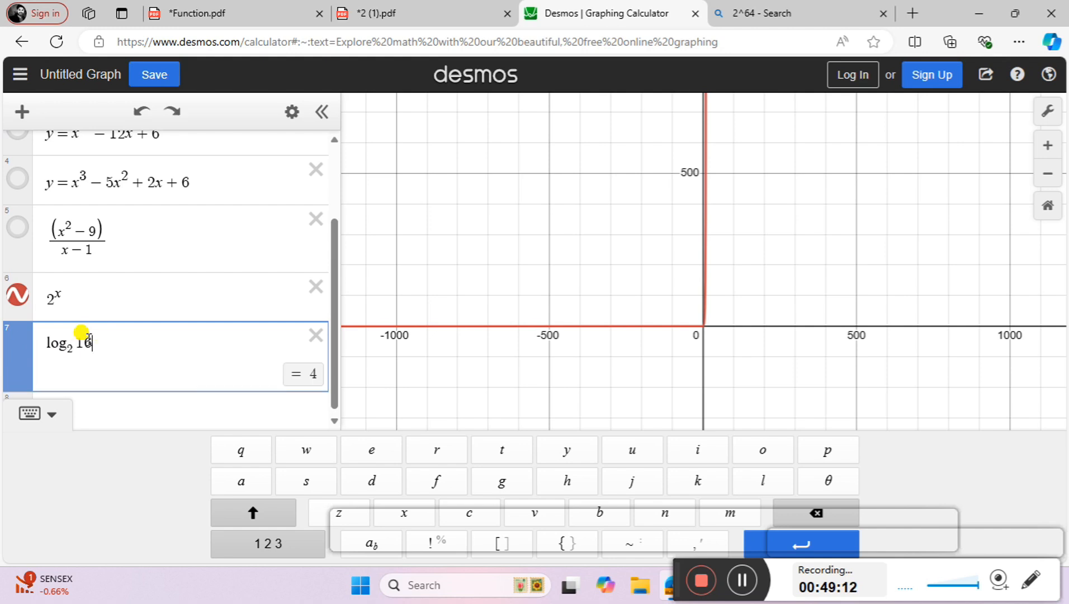
Replace the argument 16 in the seventh expression with x to graph log₂ x, and hide the on-screen keypad.
{"action": "key", "text": "BackSpace"}
{"action": "key", "text": "BackSpace"}
{"action": "type", "text": "x"}
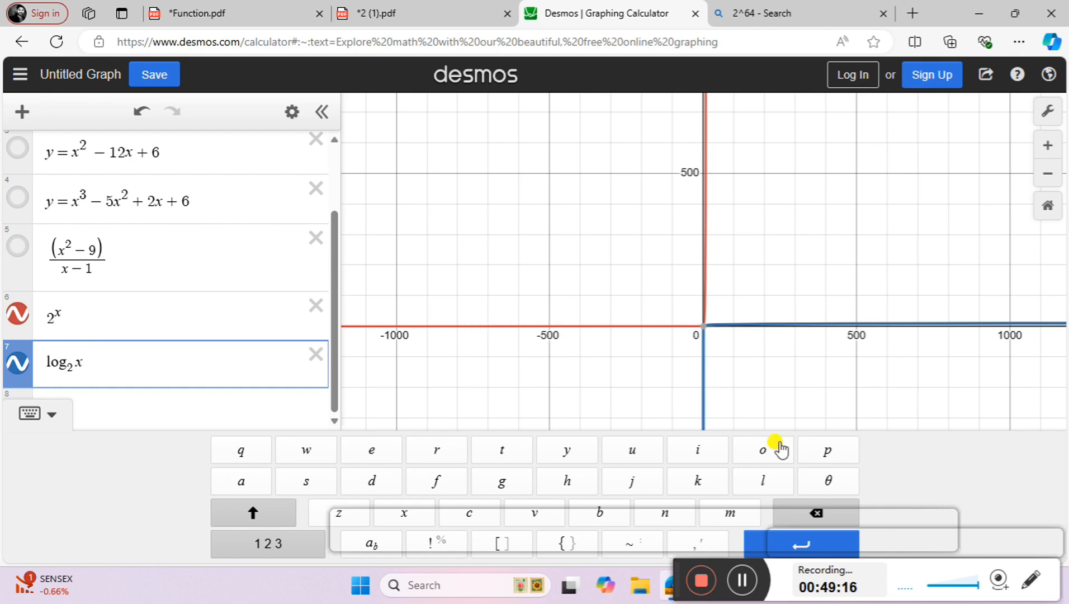
{"action": "left_click", "coordinate": [29, 414]}
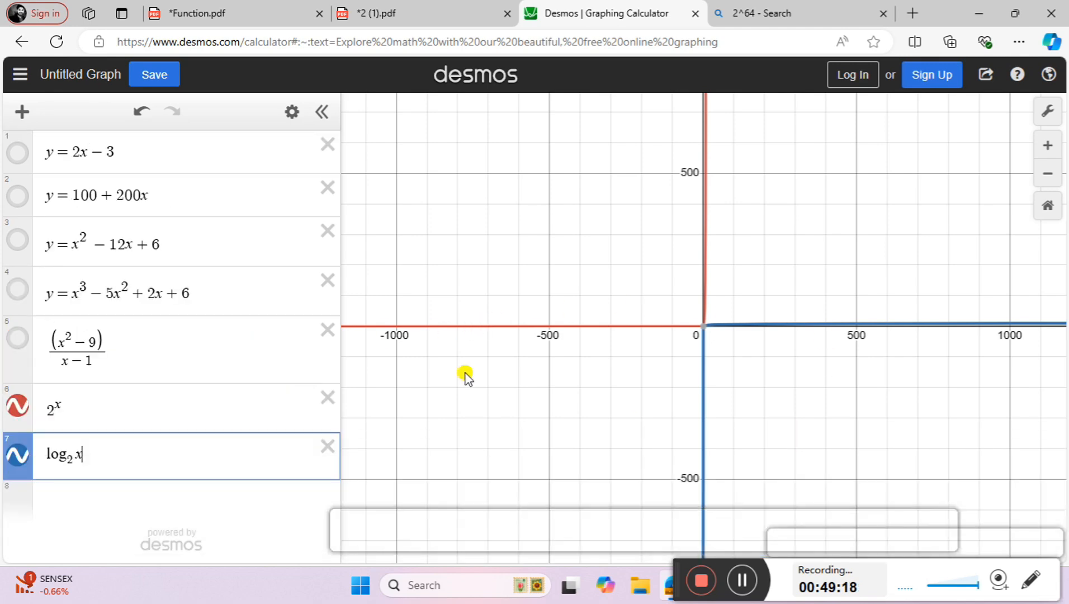
Trace the log₂ x curve from small x values near the origin out past x = 500.
{"action": "scroll", "coordinate": [799, 351], "scroll_direction": "up", "scroll_amount": 3}
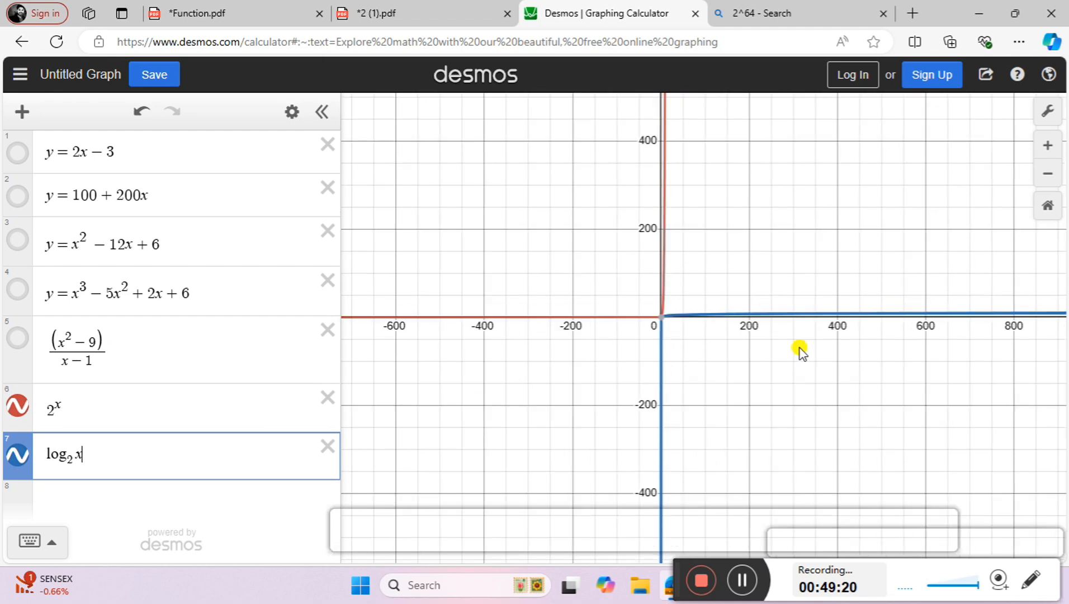
{"action": "scroll", "coordinate": [799, 351], "scroll_direction": "up", "scroll_amount": 4}
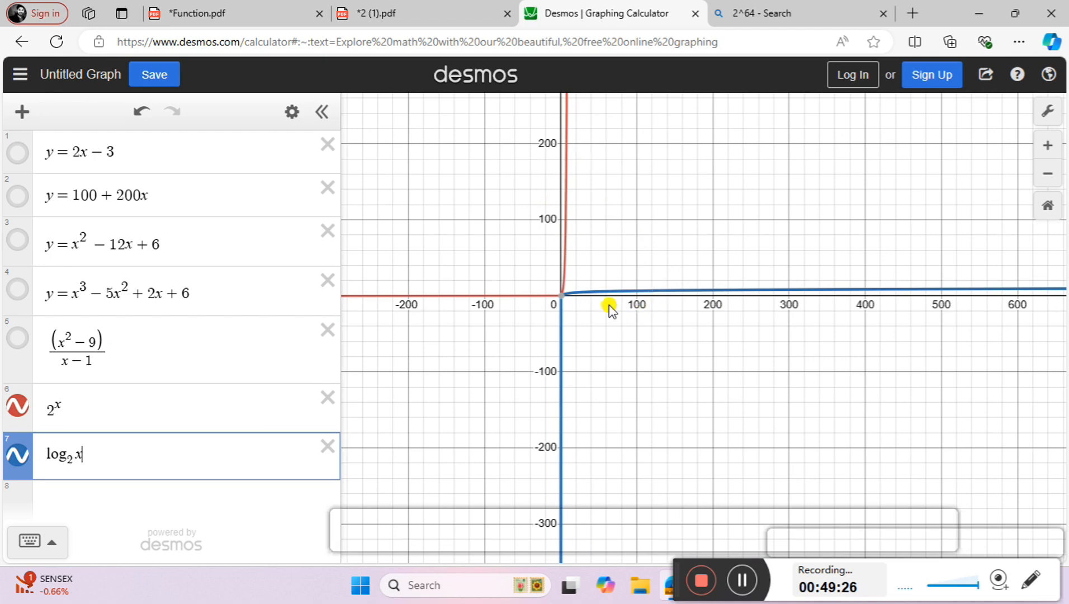
{"action": "left_click_drag", "start_coordinate": [1010, 303], "coordinate": [774, 305]}
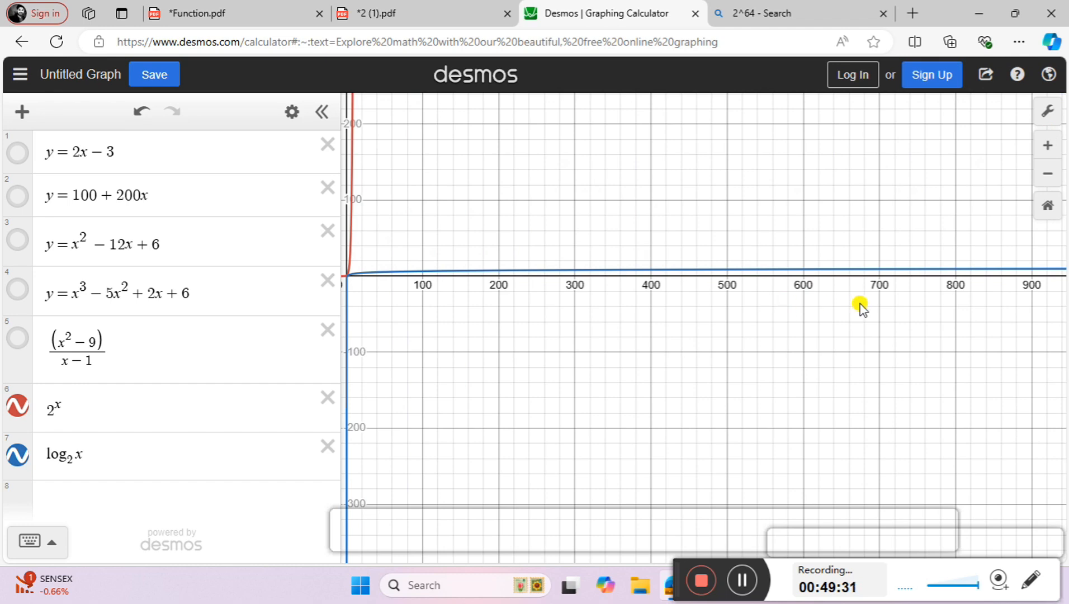
{"action": "left_click_drag", "start_coordinate": [861, 308], "coordinate": [1014, 358]}
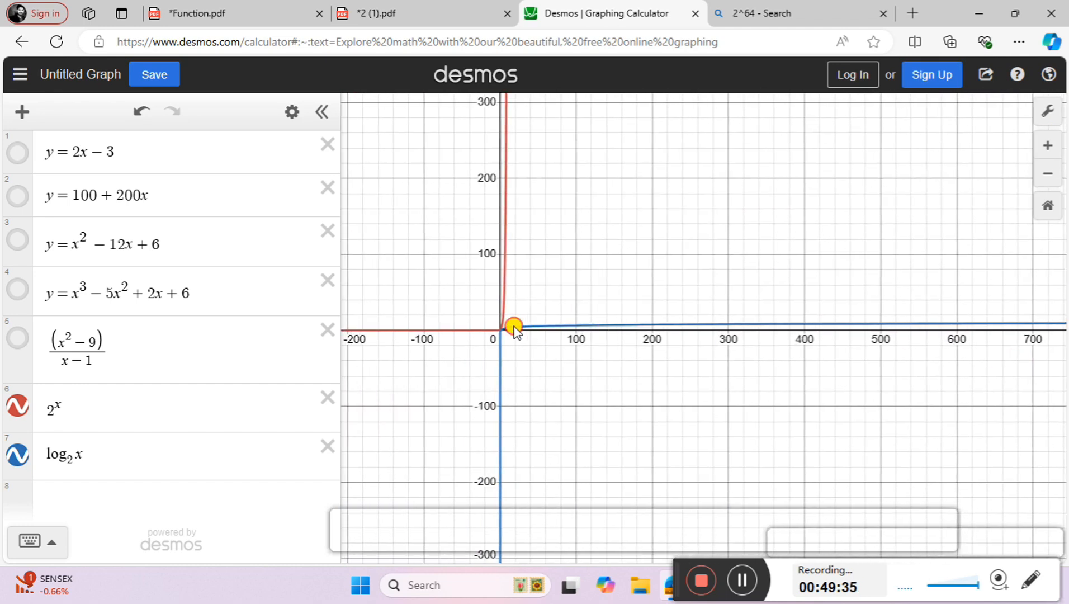
{"action": "left_click", "coordinate": [537, 323]}
{"action": "mouse_move", "coordinate": [537, 324]}
{"action": "left_mouse_down"}
{"action": "mouse_move", "coordinate": [502, 326]}
{"action": "mouse_move", "coordinate": [521, 330]}
{"action": "left_mouse_up"}
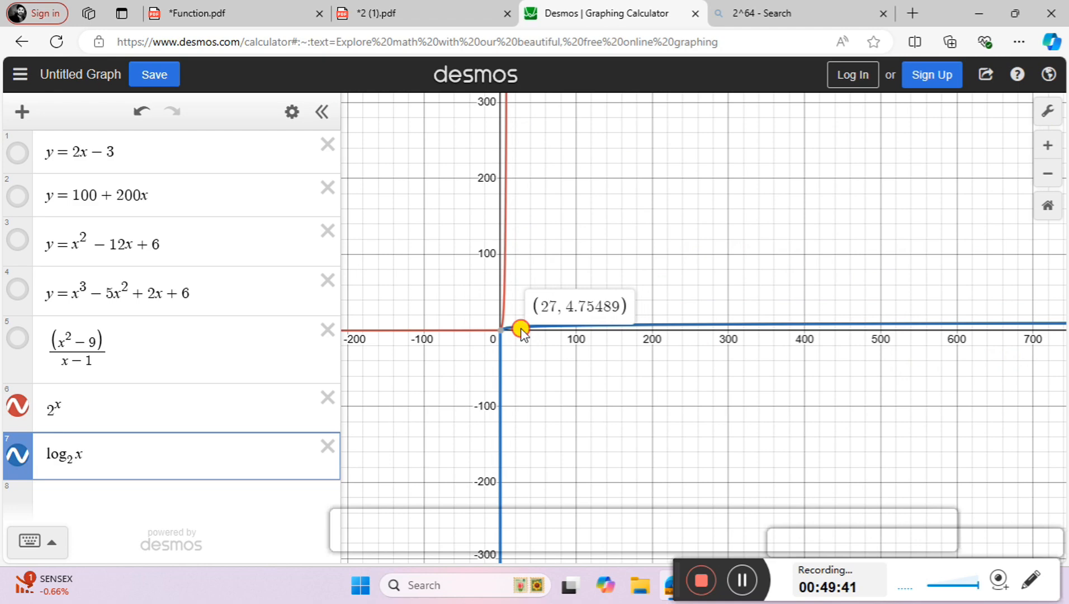
{"action": "mouse_move", "coordinate": [521, 330]}
{"action": "left_mouse_down"}
{"action": "mouse_move", "coordinate": [595, 321]}
{"action": "mouse_move", "coordinate": [574, 315]}
{"action": "mouse_move", "coordinate": [906, 323]}
{"action": "left_mouse_up"}
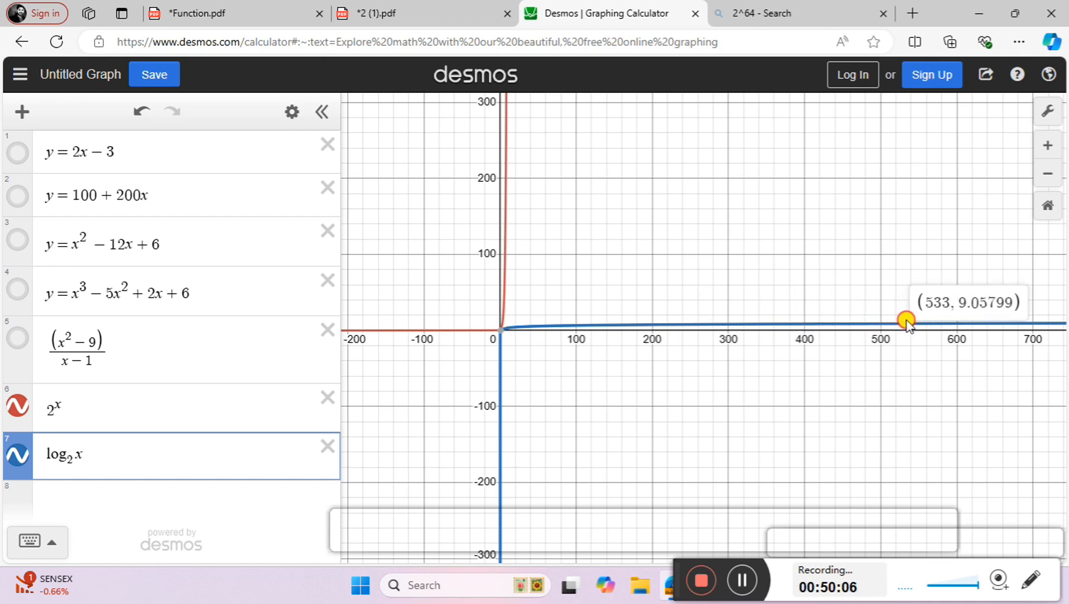
Trace points on the log₂ x curve at x values around 16,400 in a wider view of the graph.
{"action": "left_click", "coordinate": [1049, 176]}
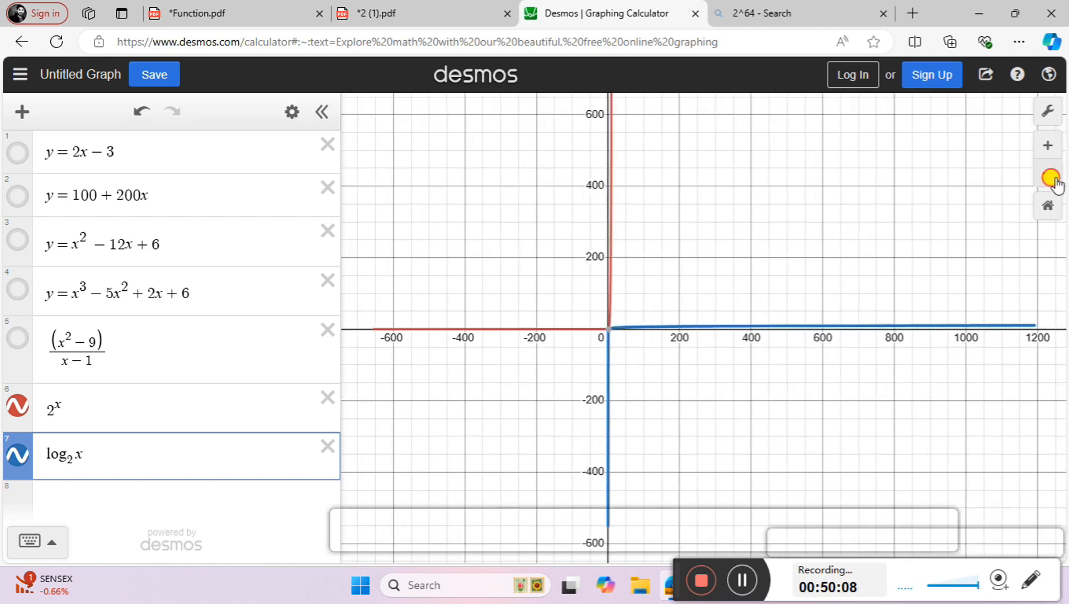
{"action": "left_click", "coordinate": [1049, 174]}
{"action": "left_click", "coordinate": [1049, 174]}
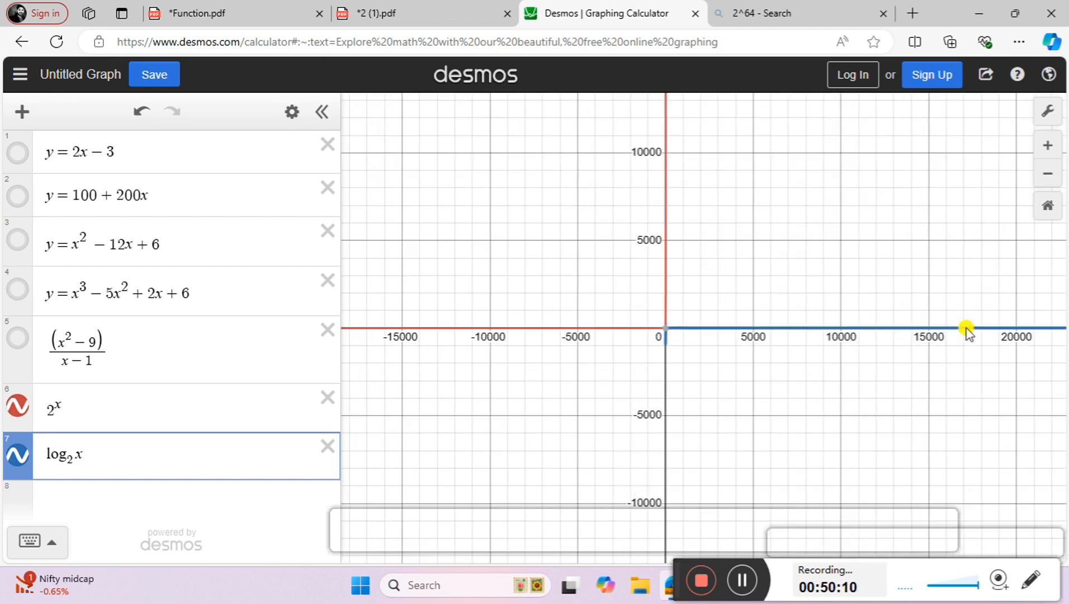
{"action": "scroll", "coordinate": [969, 331], "scroll_direction": "up", "scroll_amount": 1}
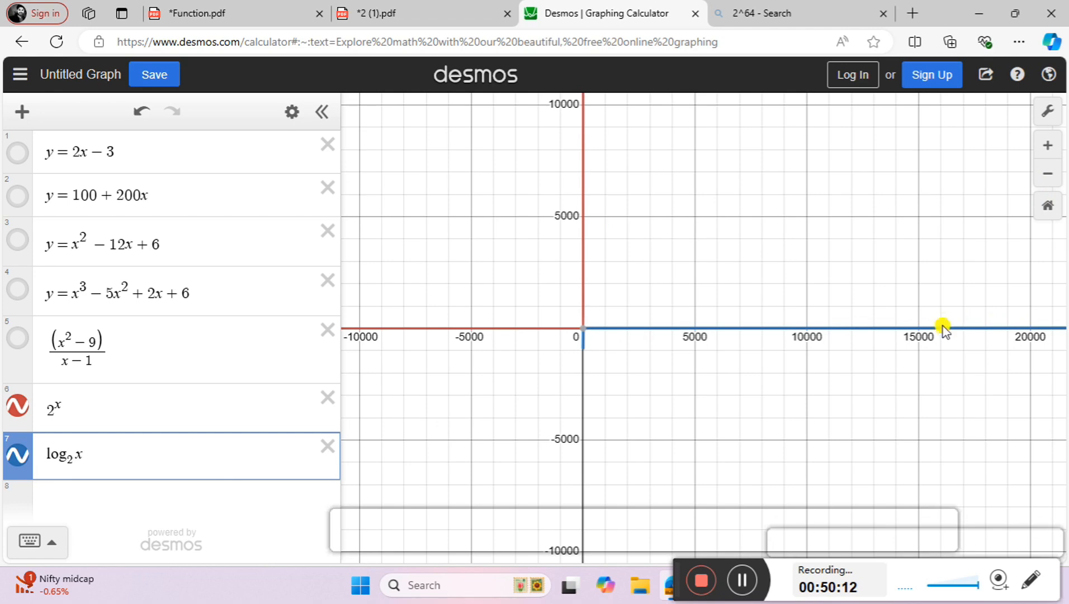
{"action": "left_click", "coordinate": [949, 326]}
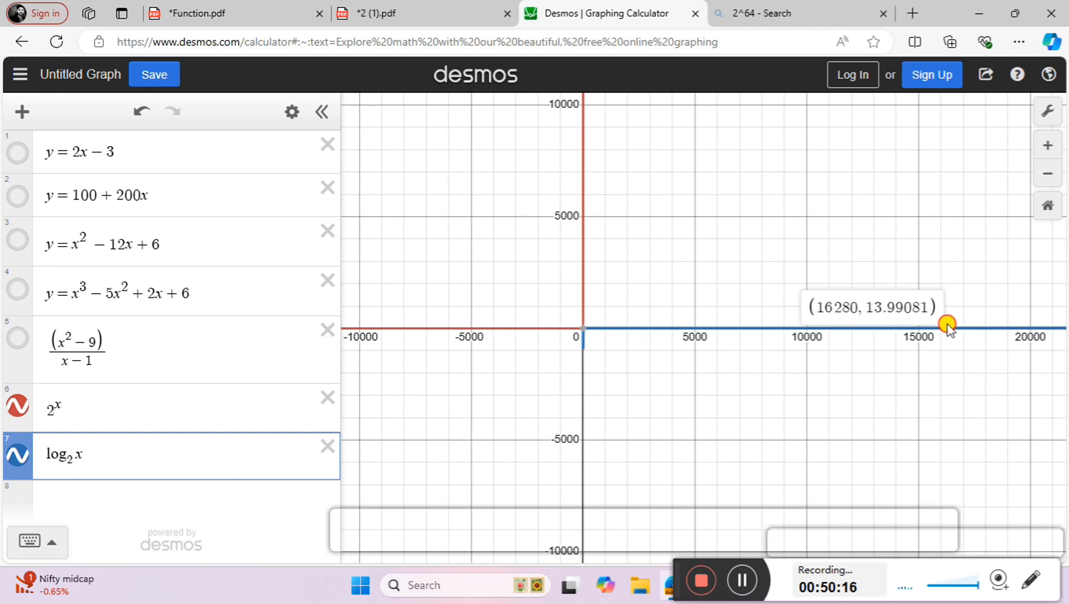
{"action": "left_click_drag", "start_coordinate": [948, 324], "coordinate": [950, 325]}
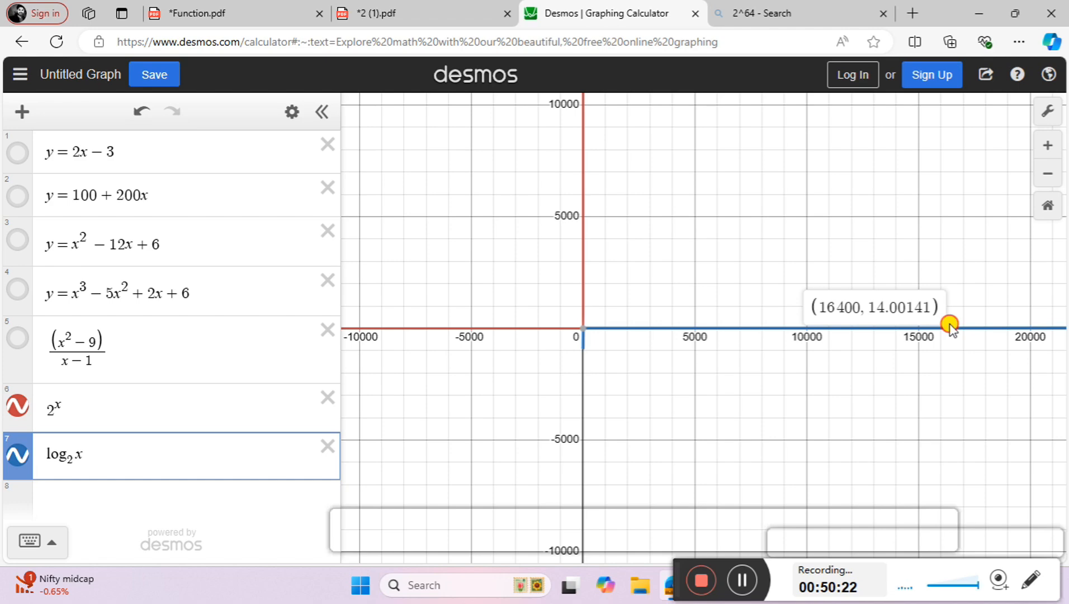
{"action": "left_click_drag", "start_coordinate": [950, 325], "coordinate": [952, 326]}
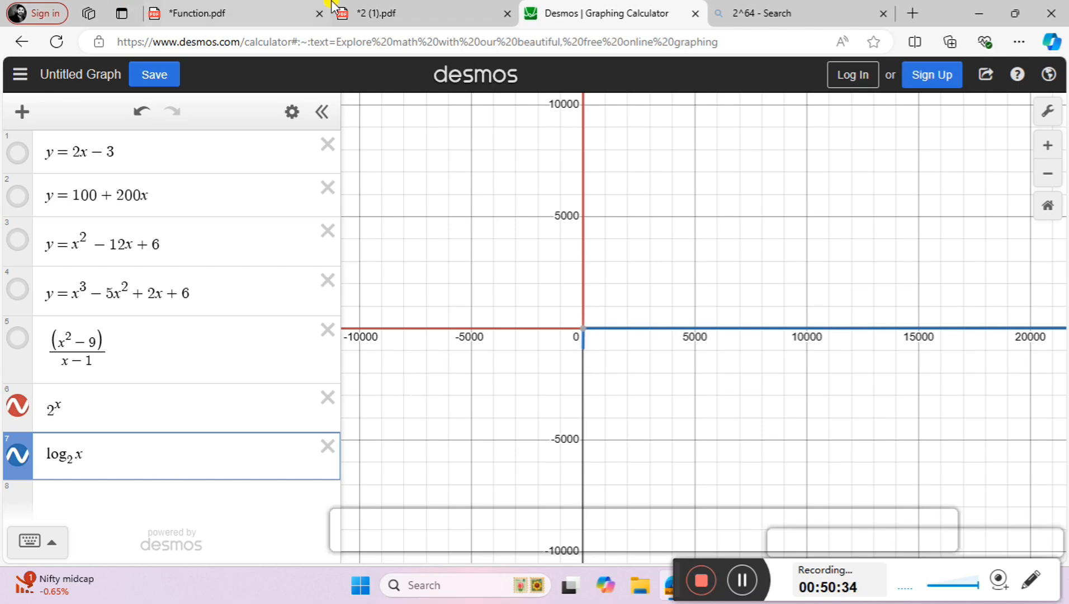
Switch to the 2 (1).pdf notes and underline logₐ x in the logarithmic function definition.
{"action": "left_click", "coordinate": [377, 11]}
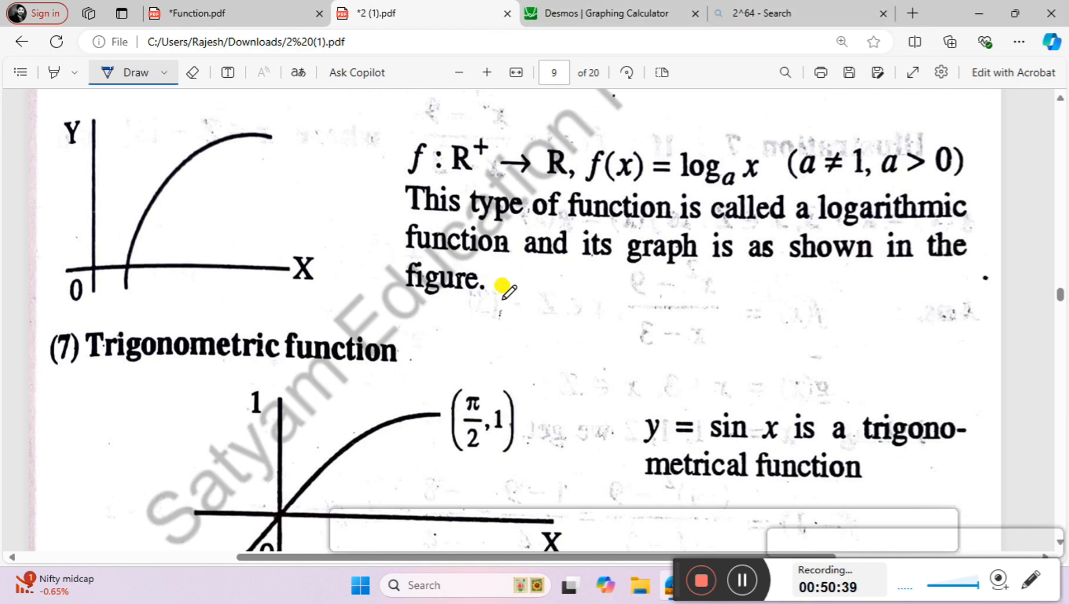
{"action": "scroll", "coordinate": [498, 280], "scroll_direction": "down", "scroll_amount": 3}
{"action": "scroll", "coordinate": [503, 286], "scroll_direction": "up", "scroll_amount": 3}
{"action": "scroll", "coordinate": [503, 286], "scroll_direction": "up", "scroll_amount": 5}
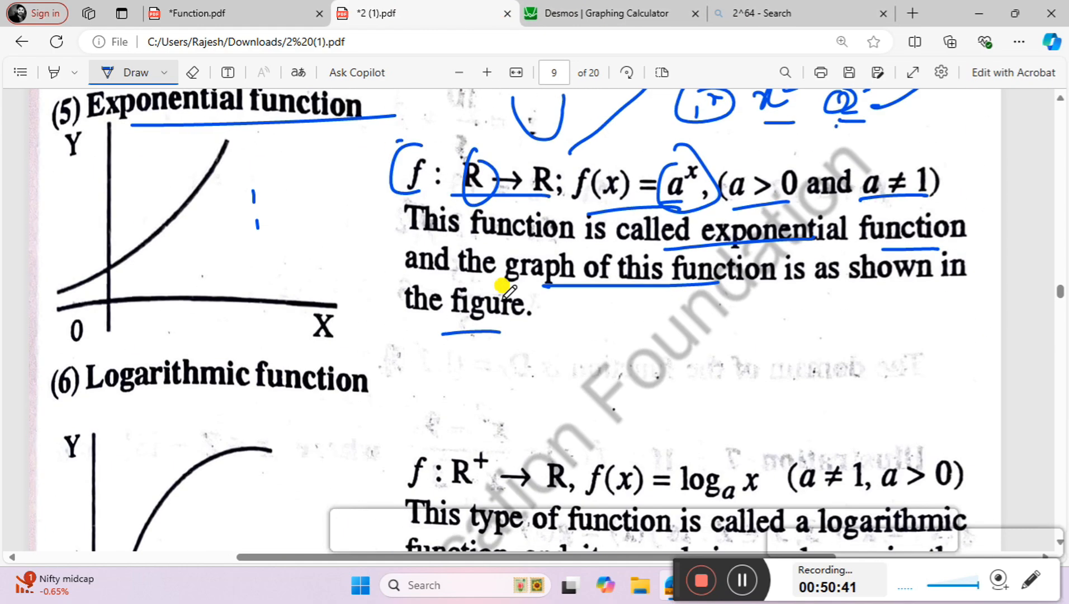
{"action": "scroll", "coordinate": [505, 288], "scroll_direction": "down", "scroll_amount": 3}
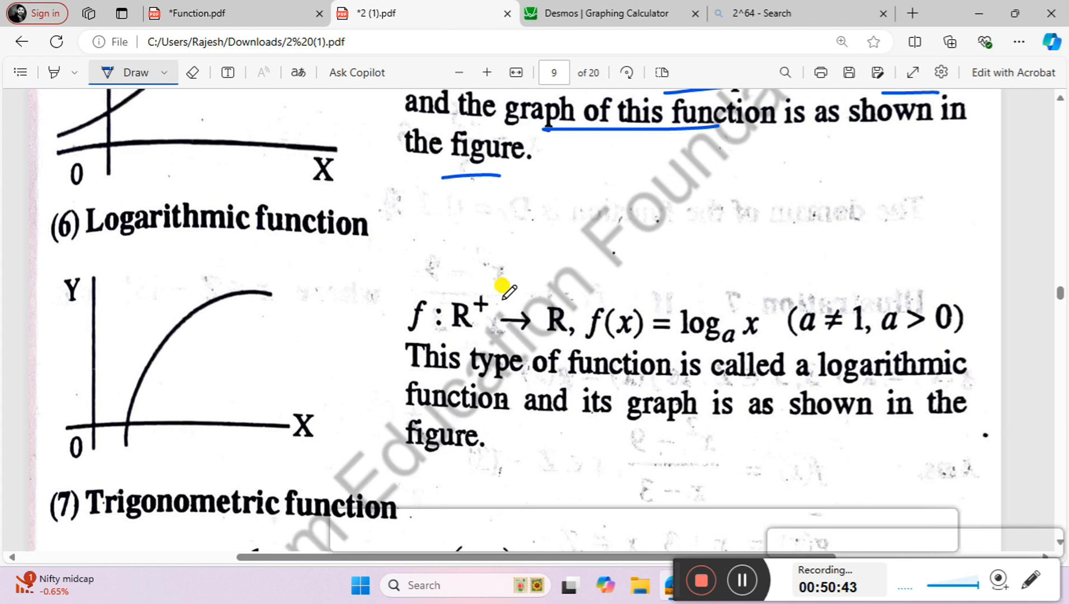
{"action": "left_click_drag", "start_coordinate": [666, 352], "coordinate": [764, 352]}
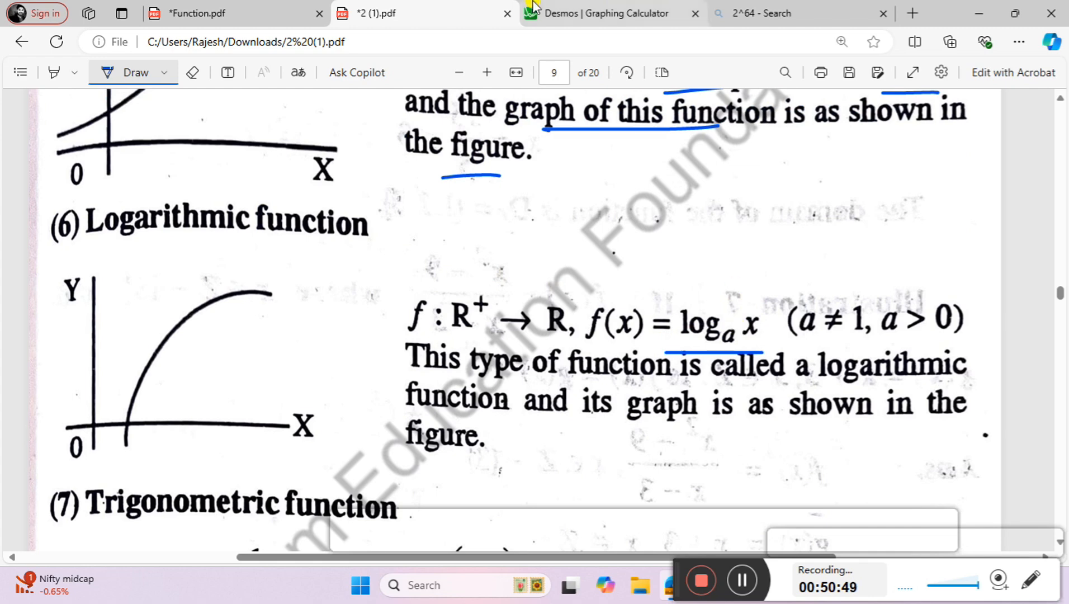
Return to the Desmos graph and change the logarithm base in the seventh expression to 10.
{"action": "left_click", "coordinate": [558, 15]}
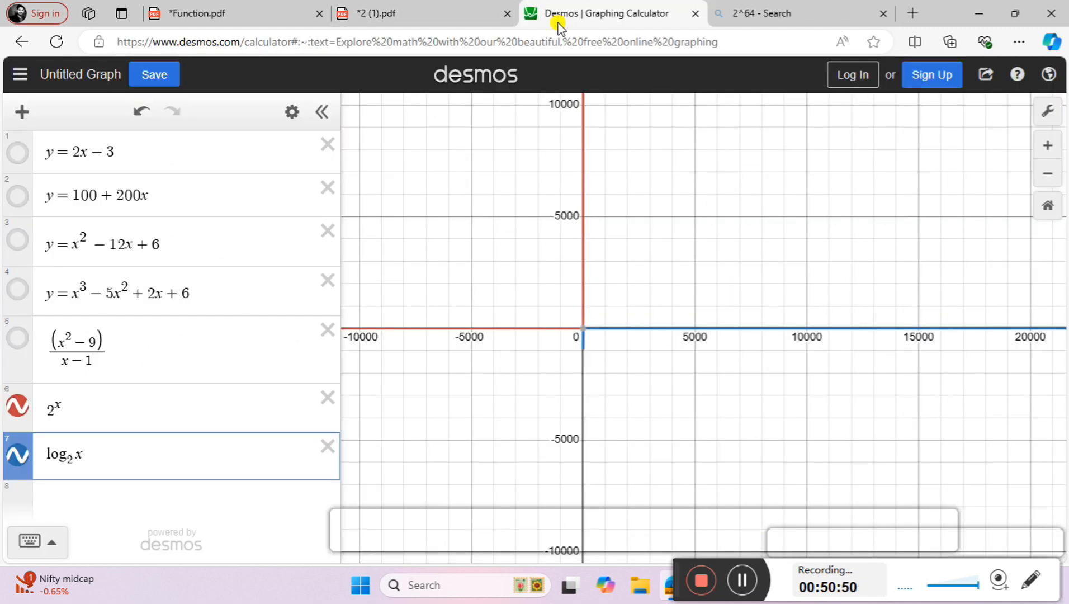
{"action": "left_click", "coordinate": [74, 460]}
{"action": "key", "text": "BackSpace"}
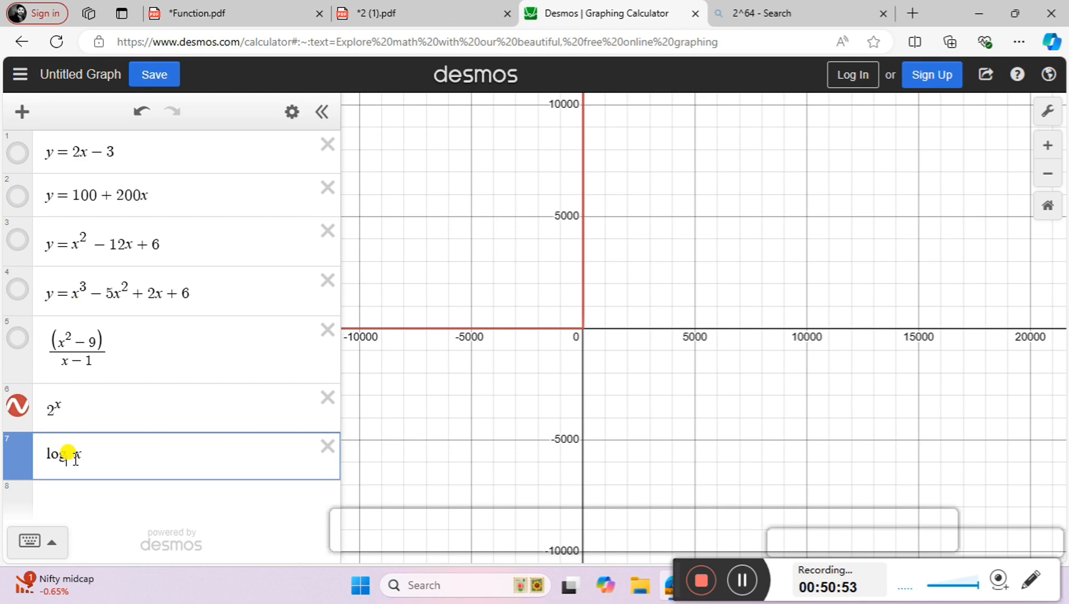
{"action": "type", "text": "10"}
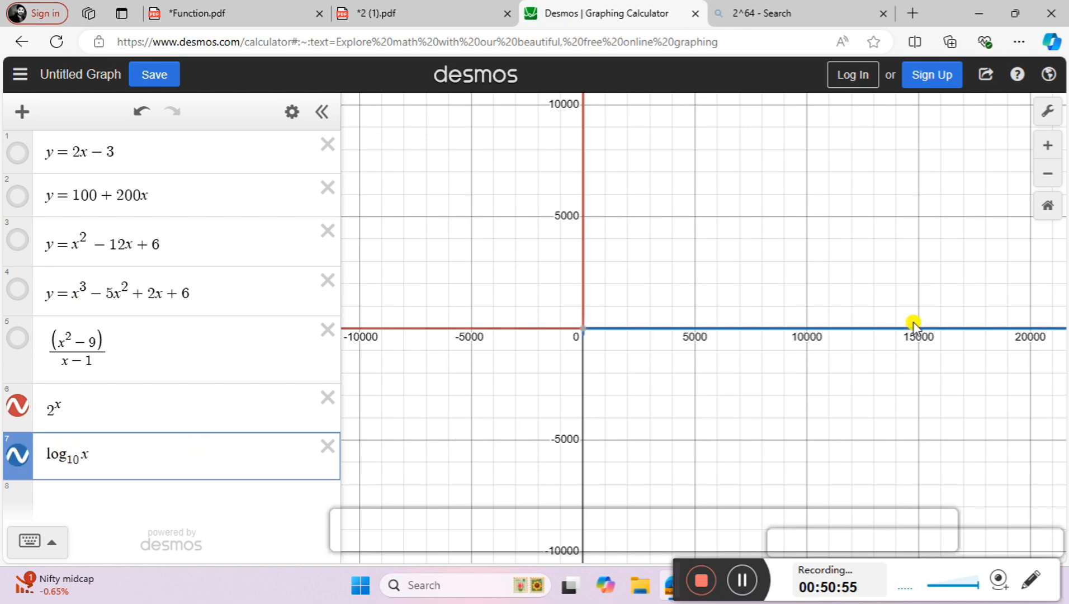
Enlarge the page to 110% and trace the log₁₀ x curve from about x = 2,220 to about x = 12,100.
{"action": "key", "text": "ctrl+plus"}
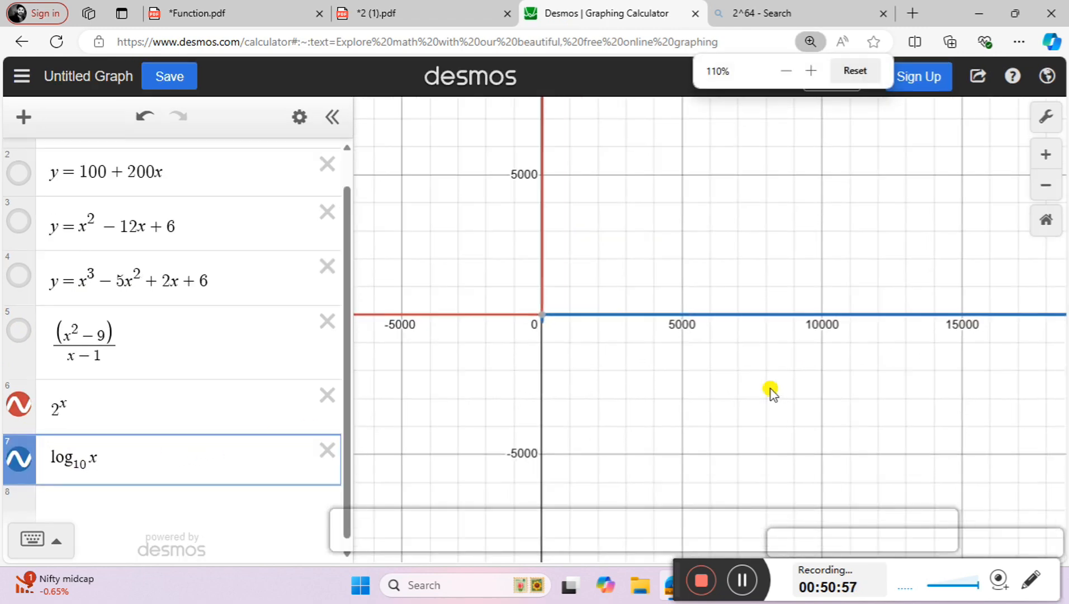
{"action": "mouse_move", "coordinate": [682, 316]}
{"action": "left_mouse_down"}
{"action": "mouse_move", "coordinate": [692, 318]}
{"action": "mouse_move", "coordinate": [569, 317]}
{"action": "mouse_move", "coordinate": [605, 316]}
{"action": "left_mouse_up"}
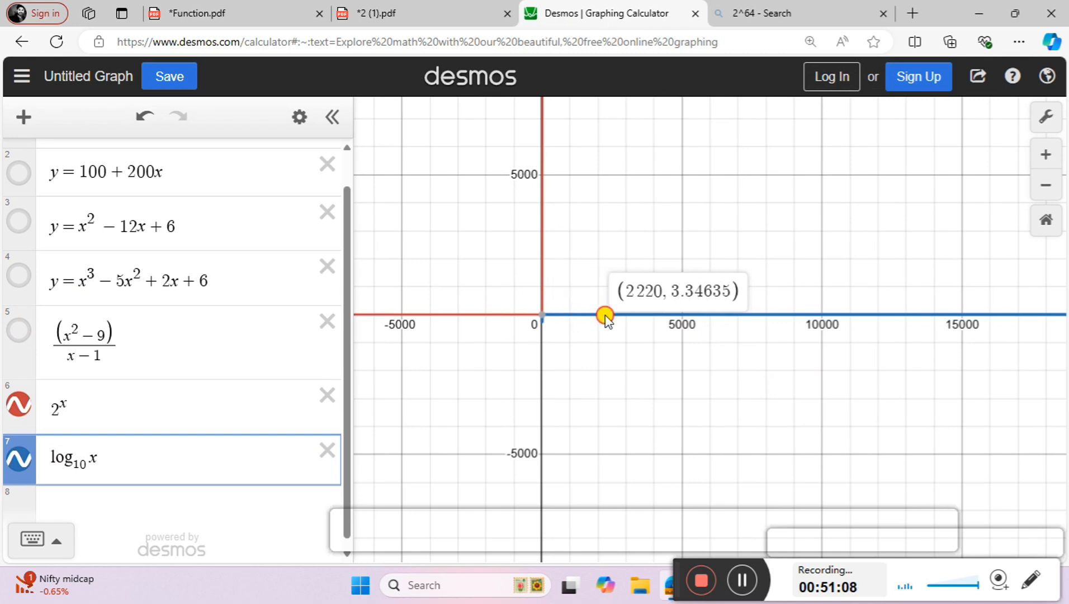
{"action": "mouse_move", "coordinate": [605, 316]}
{"action": "left_mouse_down"}
{"action": "mouse_move", "coordinate": [913, 317]}
{"action": "mouse_move", "coordinate": [884, 317]}
{"action": "left_mouse_up"}
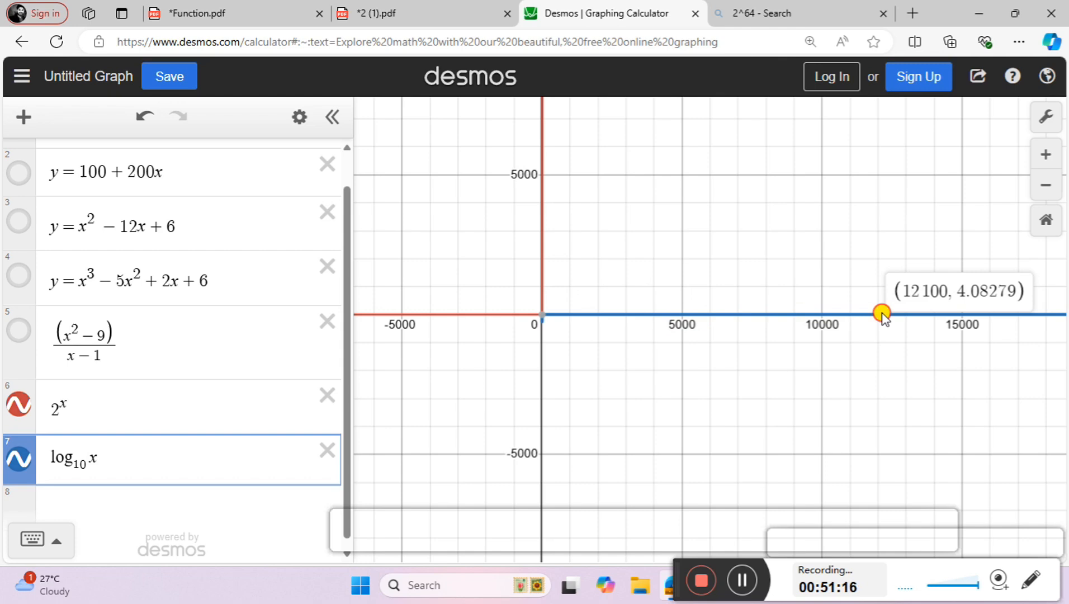
{"action": "left_click_drag", "start_coordinate": [882, 316], "coordinate": [883, 316]}
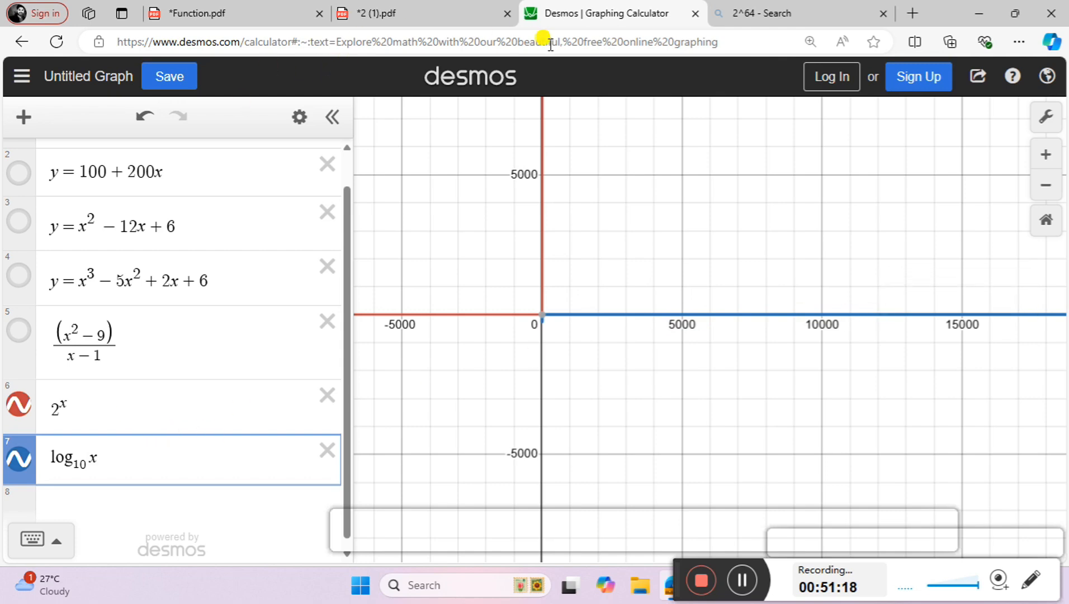
Start an empty eighth expression and hide the graphs of log₁₀ x and 2^x.
{"action": "left_click", "coordinate": [66, 497]}
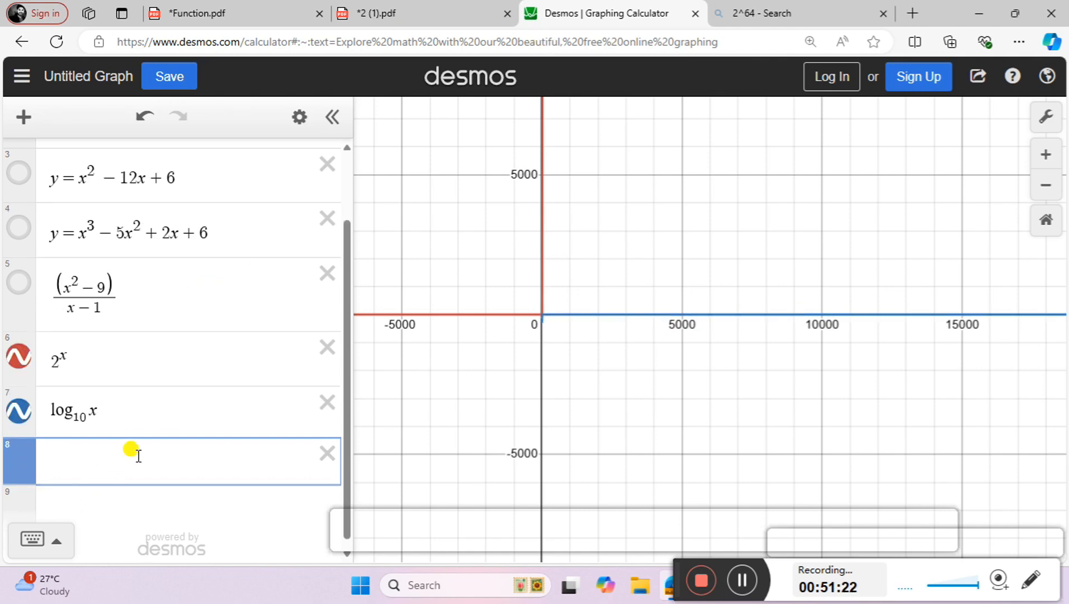
{"action": "left_click", "coordinate": [18, 411]}
{"action": "left_click", "coordinate": [21, 357]}
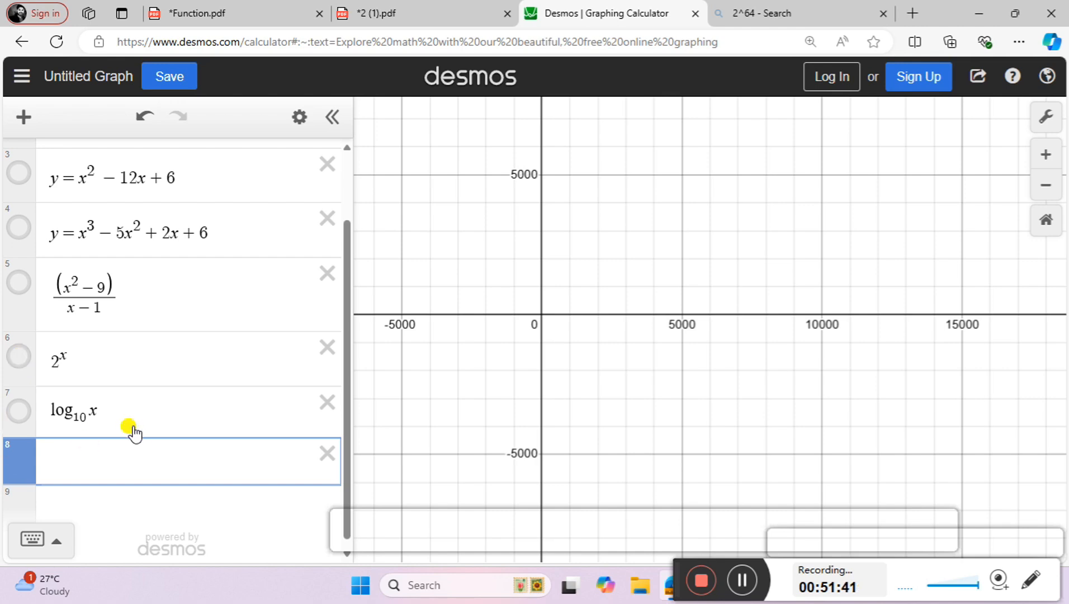
Try sin(x) as the eighth expression.
{"action": "type", "text": "sz"}
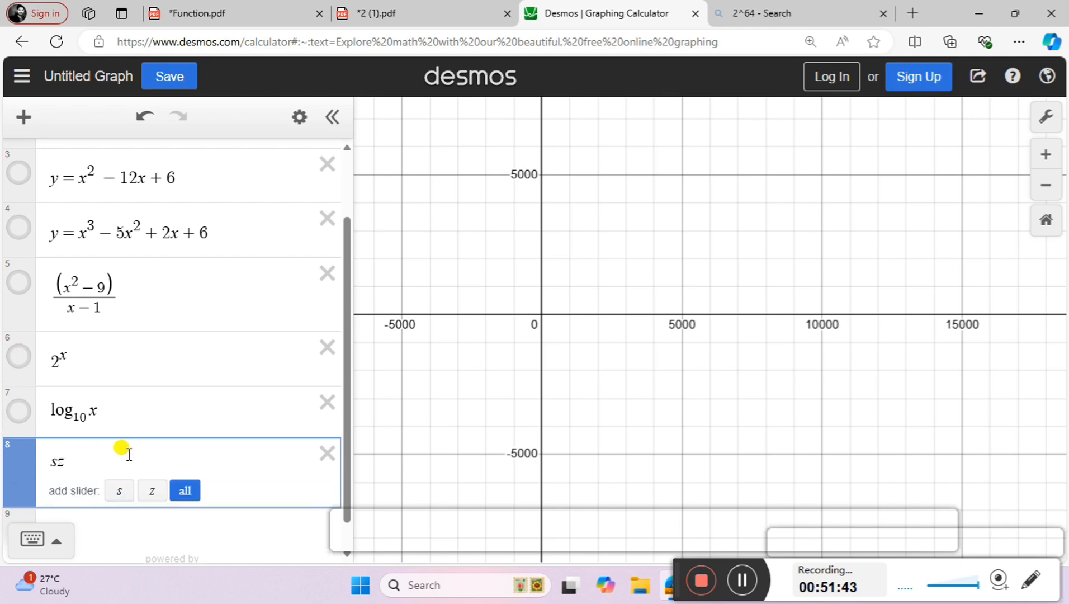
{"action": "key", "text": "BackSpace"}
{"action": "type", "text": "in"}
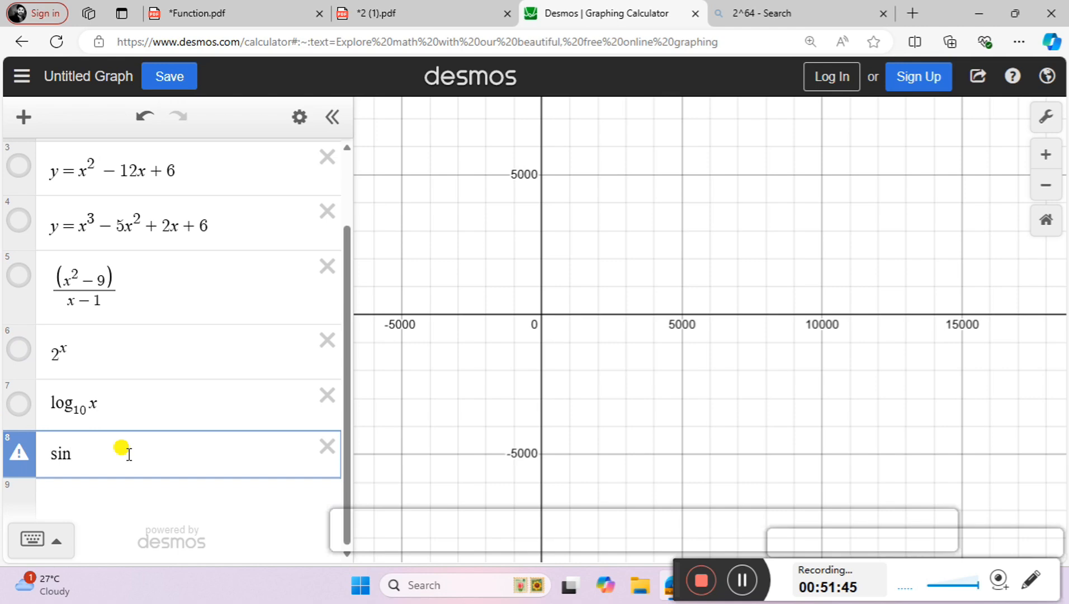
{"action": "type", "text": "(x"}
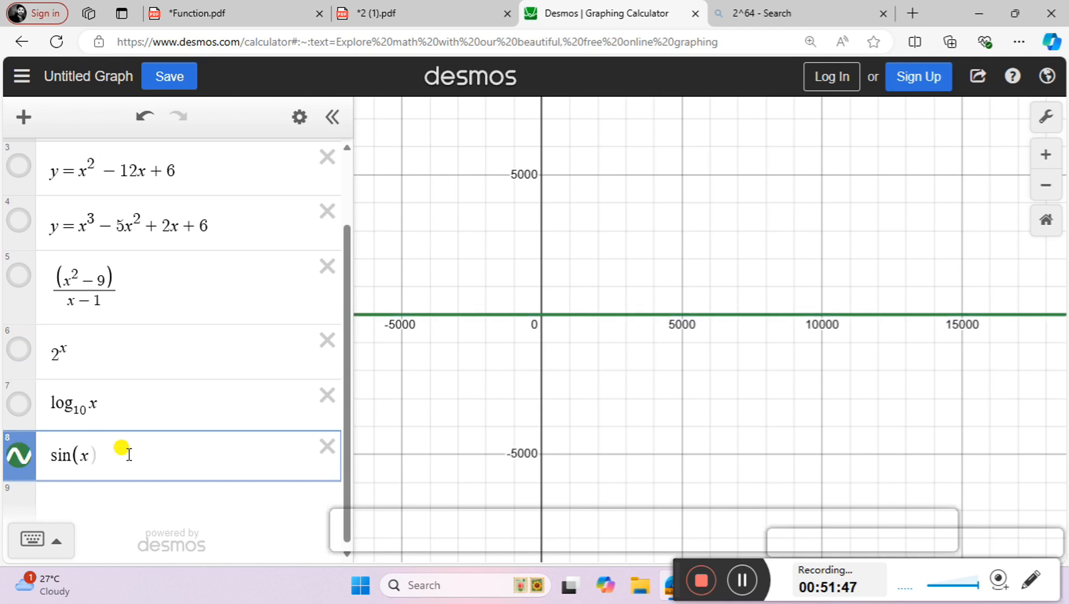
{"action": "type", "text": ")"}
{"action": "left_click", "coordinate": [548, 430]}
{"action": "left_click", "coordinate": [195, 477]}
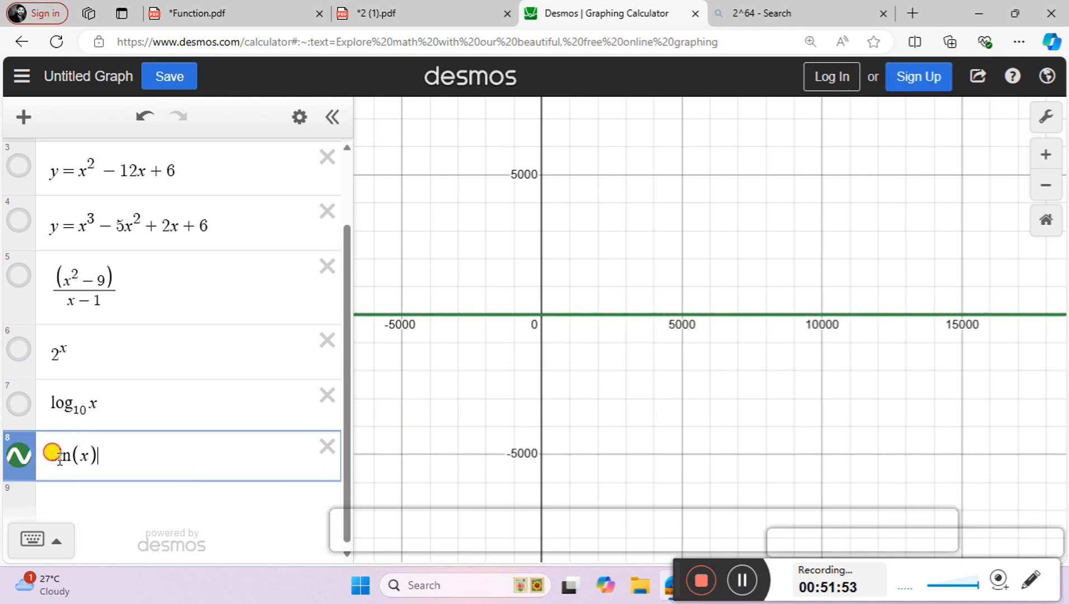
Replace the eighth expression with y = sin x to graph the sine function.
{"action": "key", "text": "BackSpace"}
{"action": "key", "text": "BackSpace"}
{"action": "key", "text": "BackSpace"}
{"action": "key", "text": "BackSpace"}
{"action": "key", "text": "BackSpace"}
{"action": "key", "text": "BackSpace"}
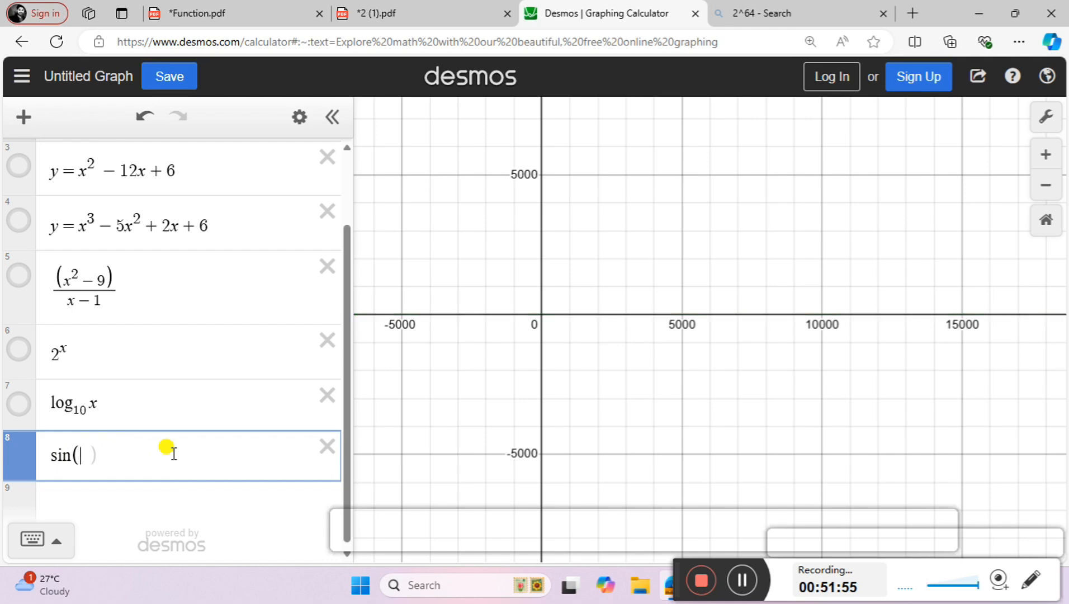
{"action": "type", "text": "y=x"}
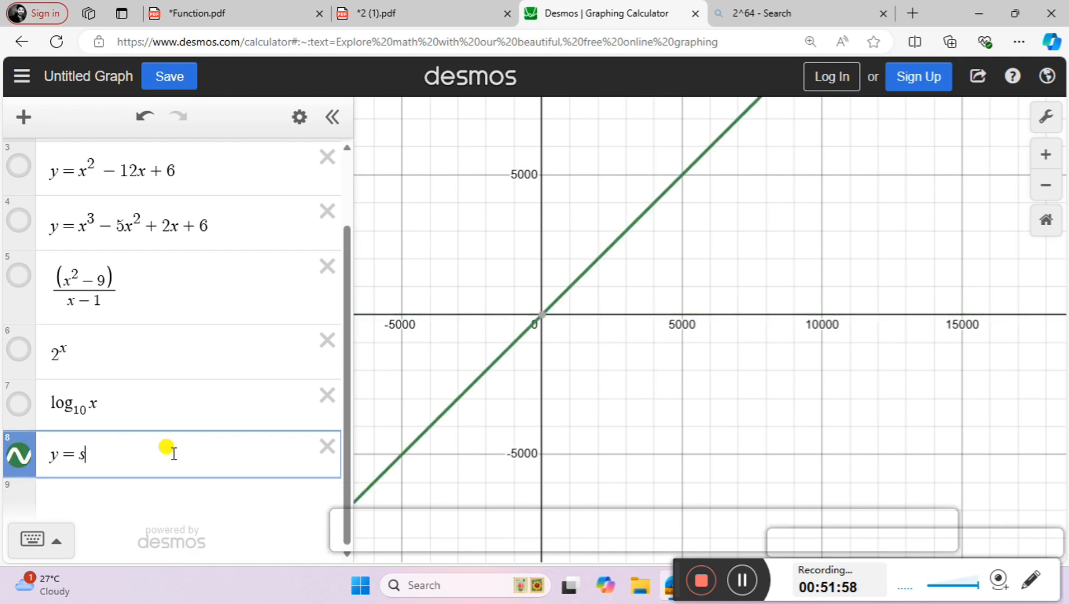
{"action": "key", "text": "BackSpace"}
{"action": "type", "text": "sin "}
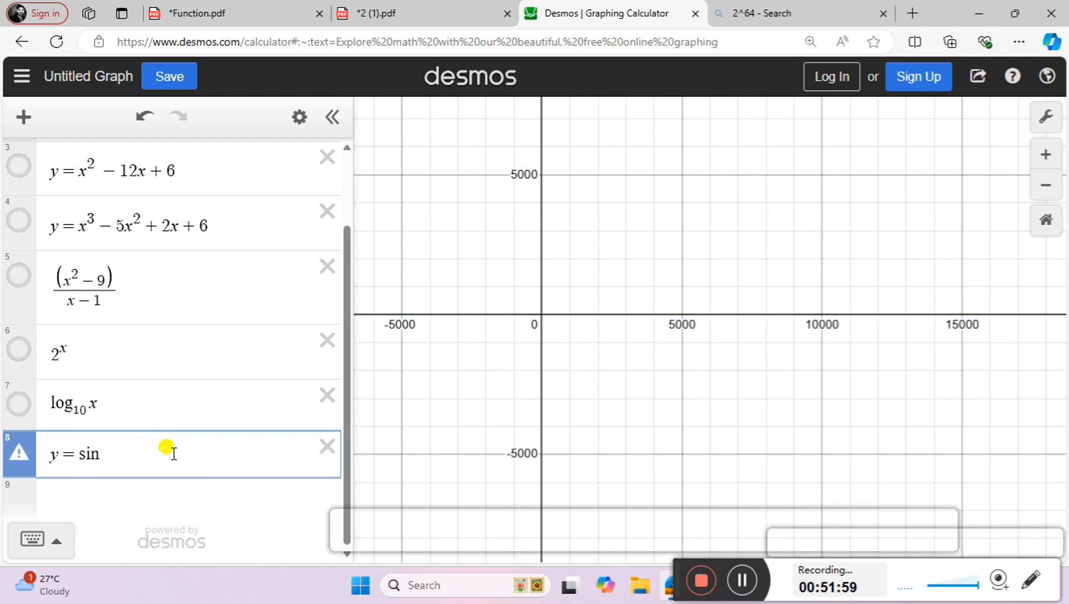
{"action": "type", "text": "x"}
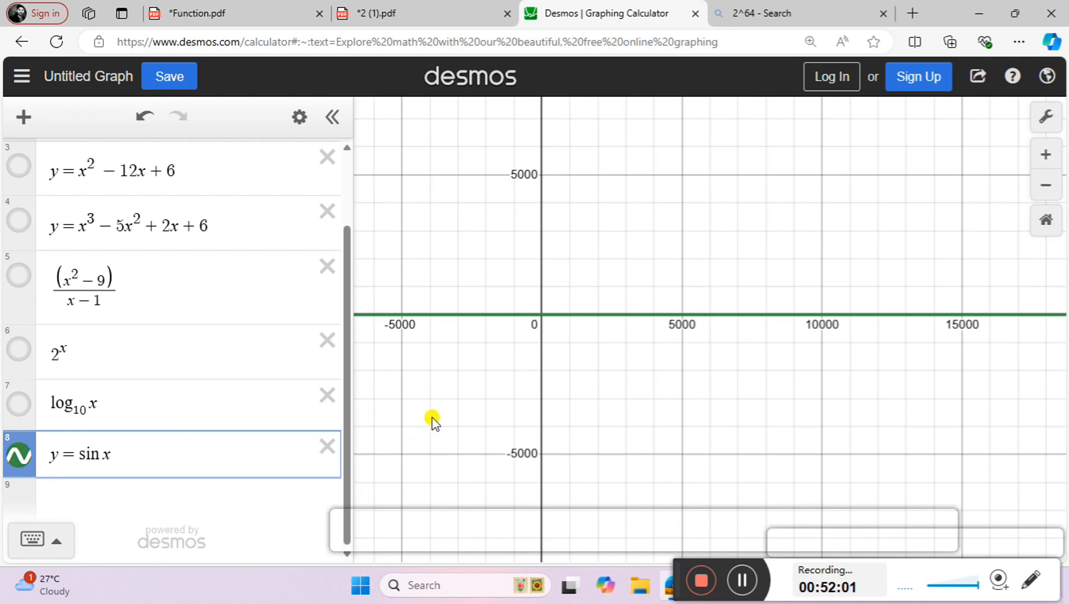
{"action": "scroll", "coordinate": [432, 420], "scroll_direction": "up", "scroll_amount": 1}
{"action": "left_click", "coordinate": [547, 366]}
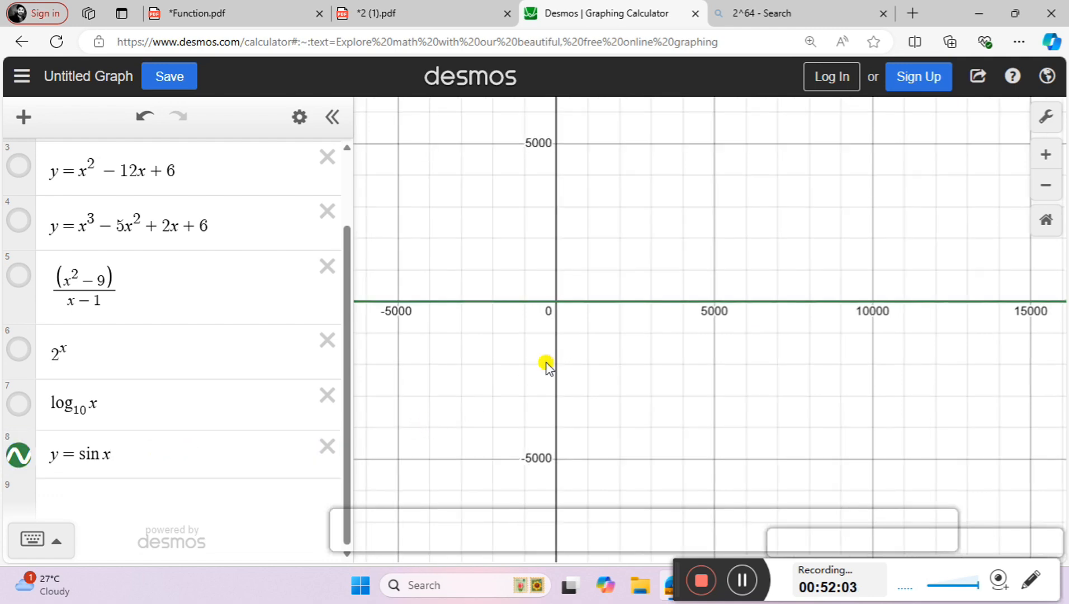
{"action": "left_click", "coordinate": [107, 450]}
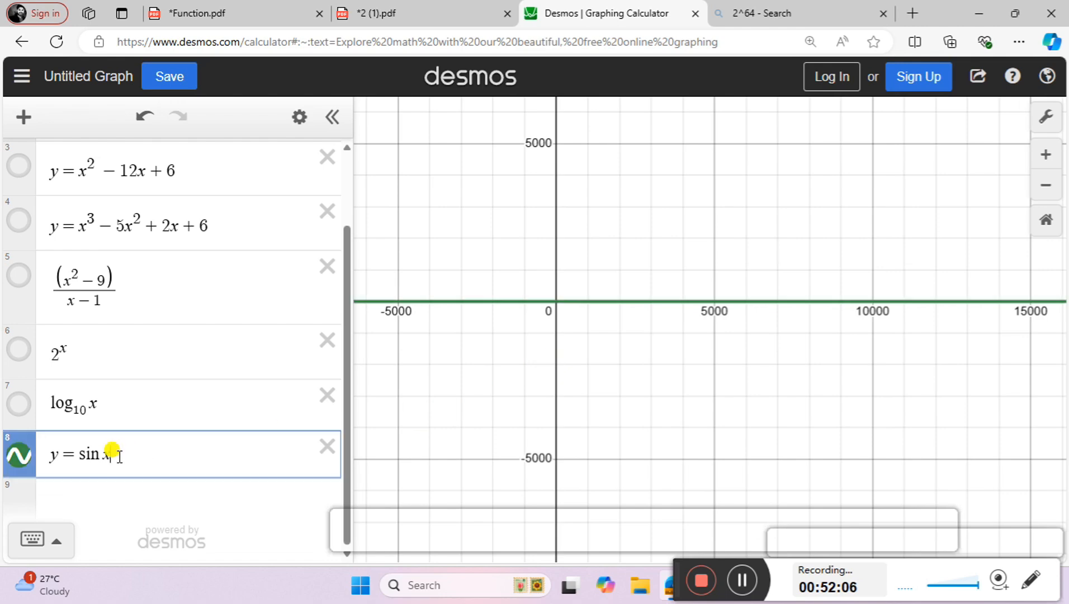
Switch to the 2 (1).pdf notes, go to the Trigonometric function section and mark two pen dots by the y = sin x statement.
{"action": "left_click", "coordinate": [418, 12]}
{"action": "scroll", "coordinate": [400, 224], "scroll_direction": "down", "scroll_amount": 5}
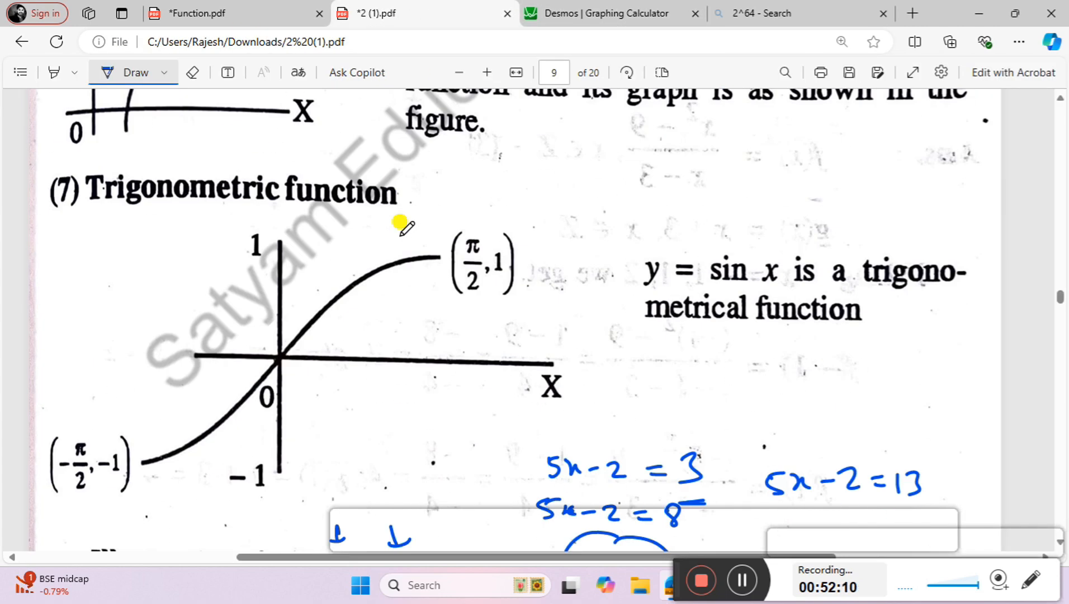
{"action": "left_click", "coordinate": [753, 291]}
{"action": "left_click", "coordinate": [670, 339]}
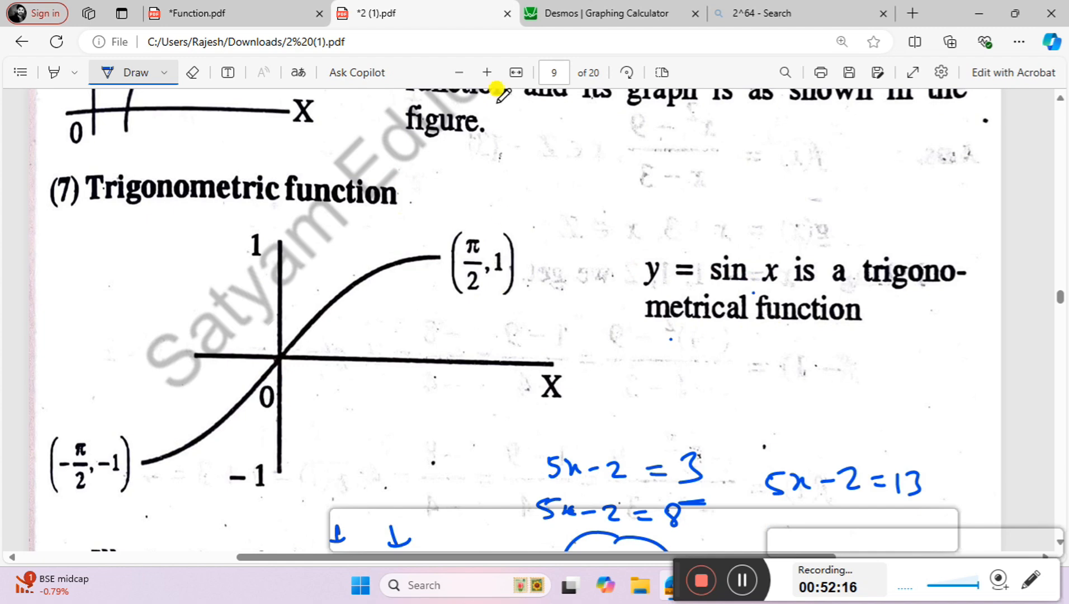
Return to Desmos and graph y = sin x as the first expression of the blank graph.
{"action": "left_click", "coordinate": [601, 17]}
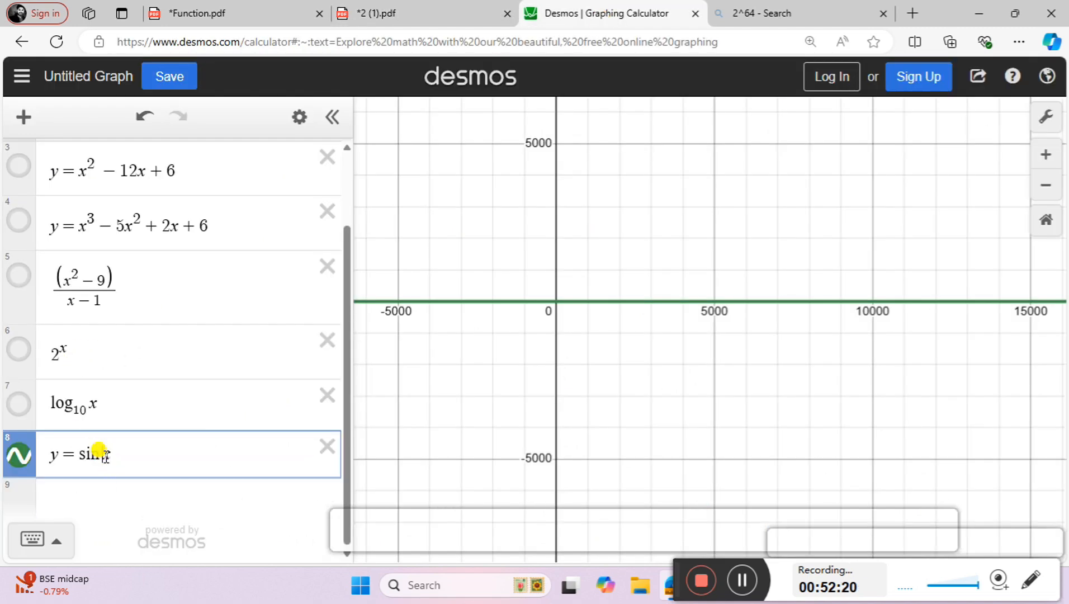
{"action": "left_click", "coordinate": [742, 580]}
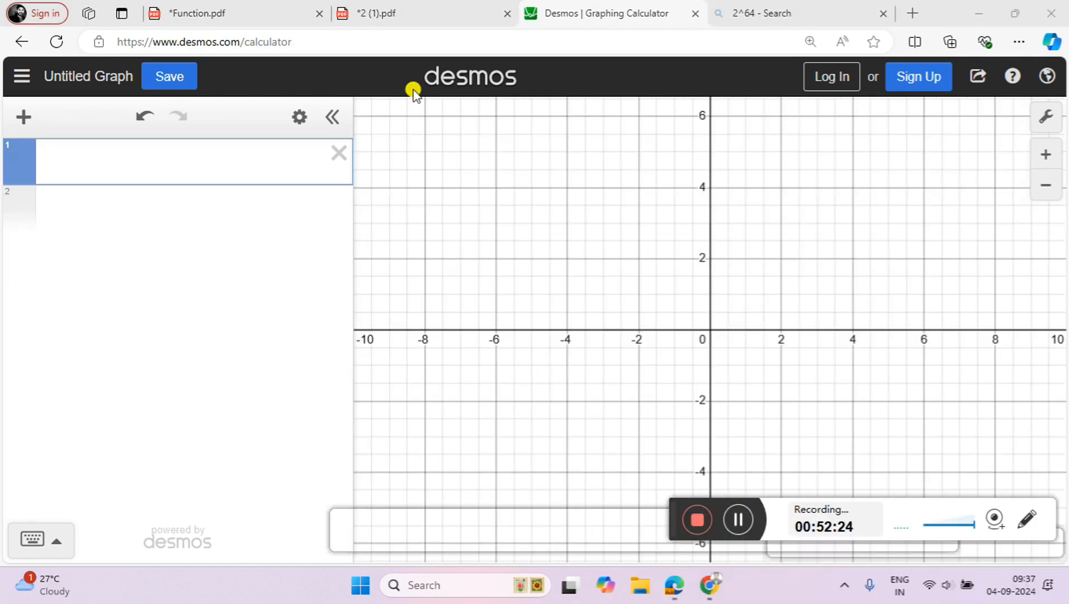
{"action": "left_click", "coordinate": [396, 9]}
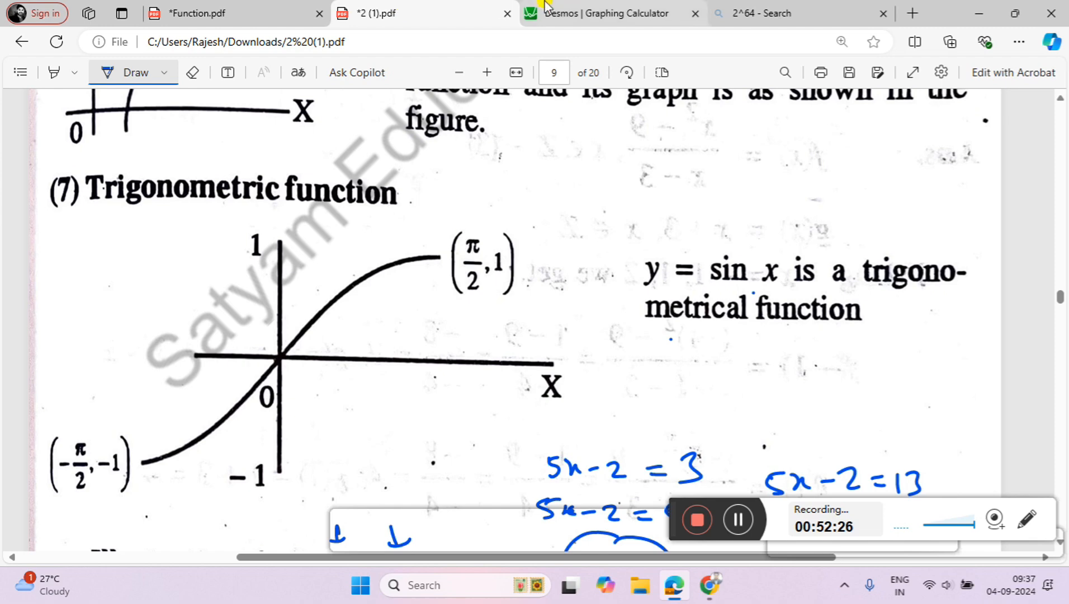
{"action": "left_click", "coordinate": [579, 9]}
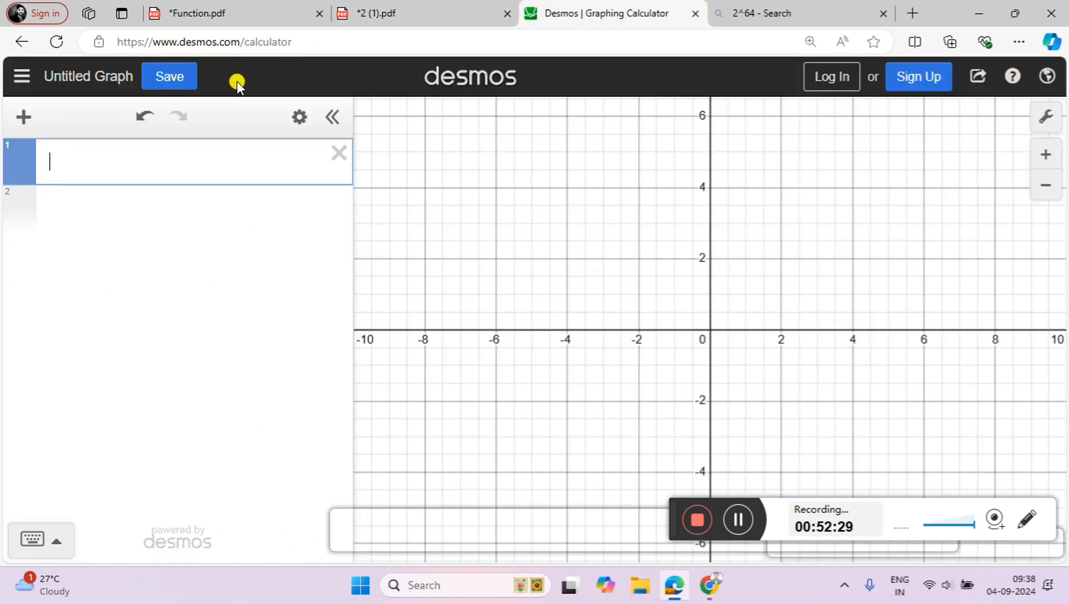
{"action": "type", "text": "y=sinx"}
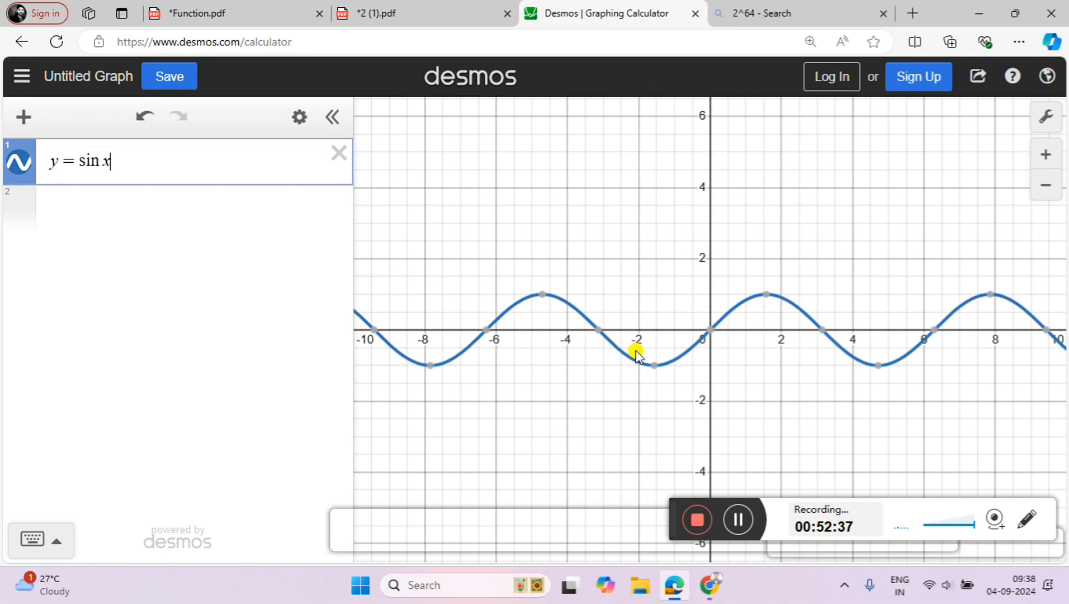
Add y = cos x as the second expression to graph the cosine function.
{"action": "left_click", "coordinate": [124, 228]}
{"action": "type", "text": "y = "}
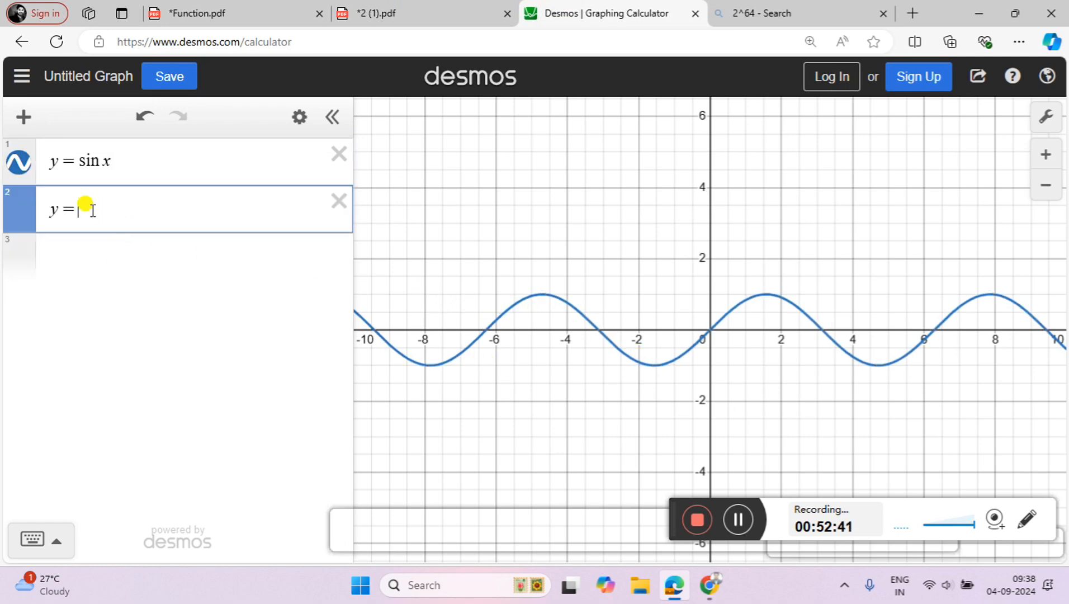
{"action": "type", "text": "cos x"}
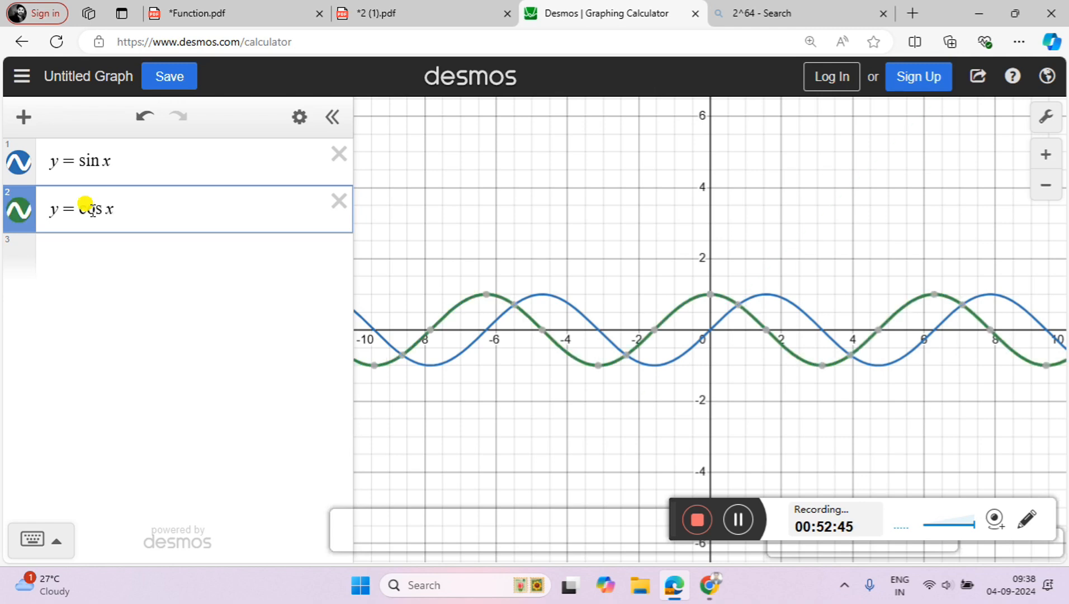
Graph y = tan x as the third expression and hide the graphs of cos x and sin x.
{"action": "left_click", "coordinate": [50, 243]}
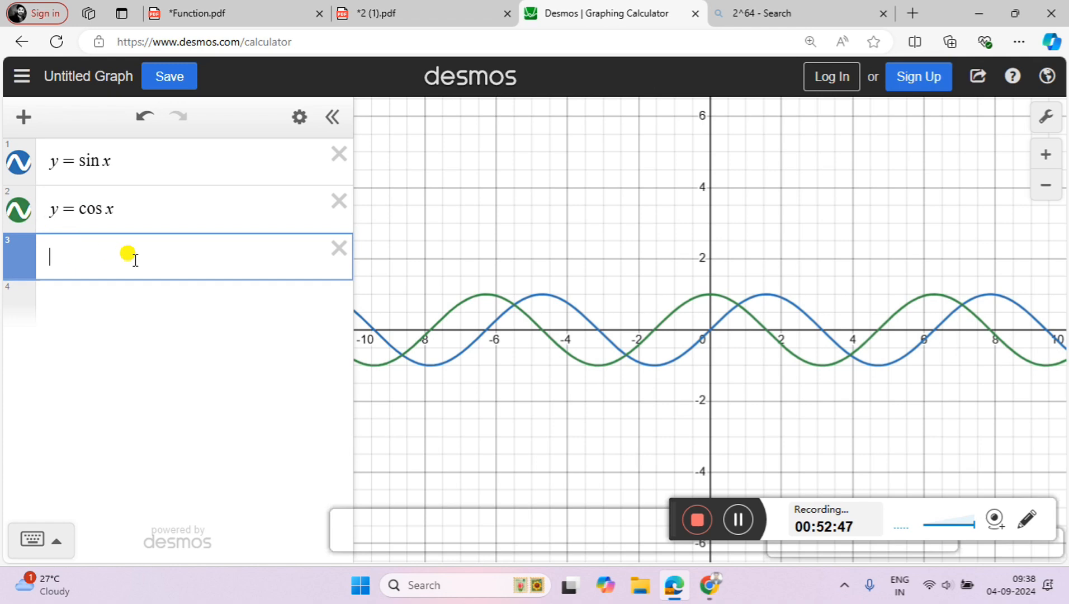
{"action": "type", "text": "y = tan x"}
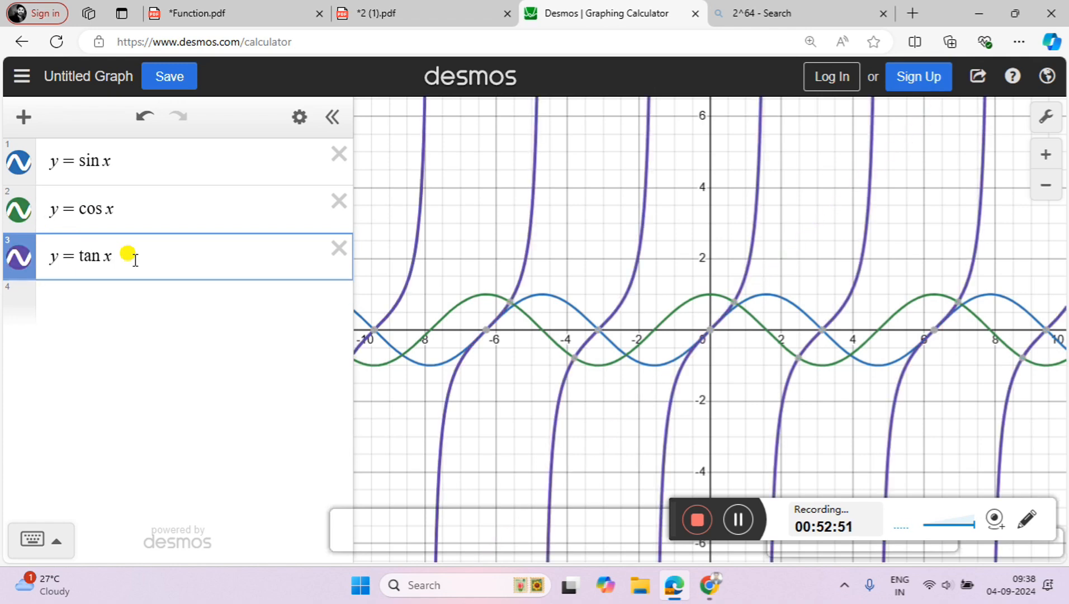
{"action": "left_click", "coordinate": [18, 209]}
{"action": "left_click", "coordinate": [19, 170]}
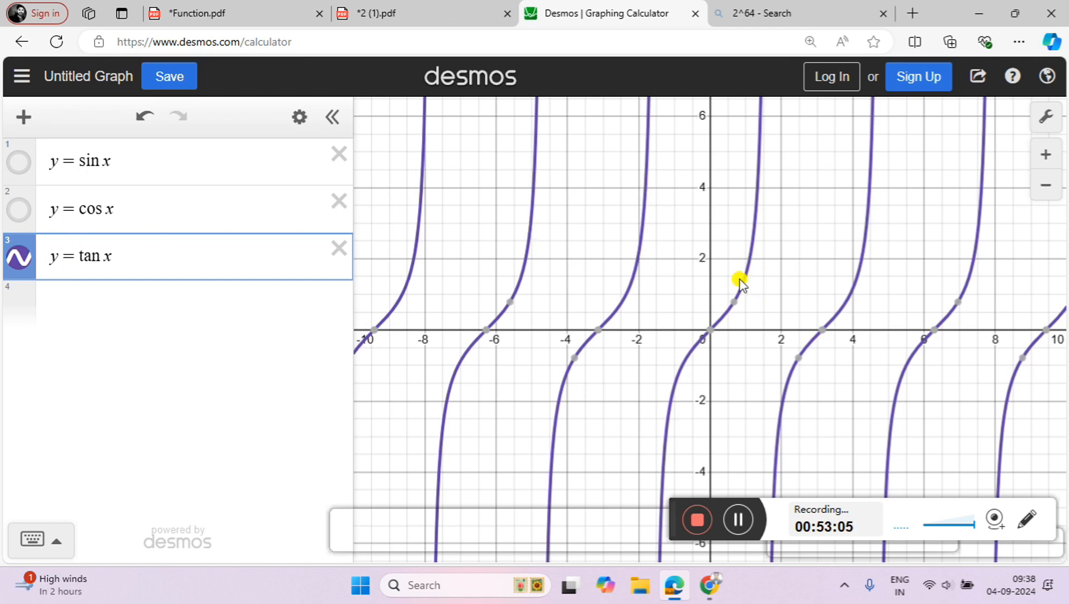
Review the logarithmic and trigonometric function sections of the 2 (1).pdf notes and compare them with the tan x graph in Desmos.
{"action": "left_click", "coordinate": [375, 10]}
{"action": "scroll", "coordinate": [404, 301], "scroll_direction": "up", "scroll_amount": 4}
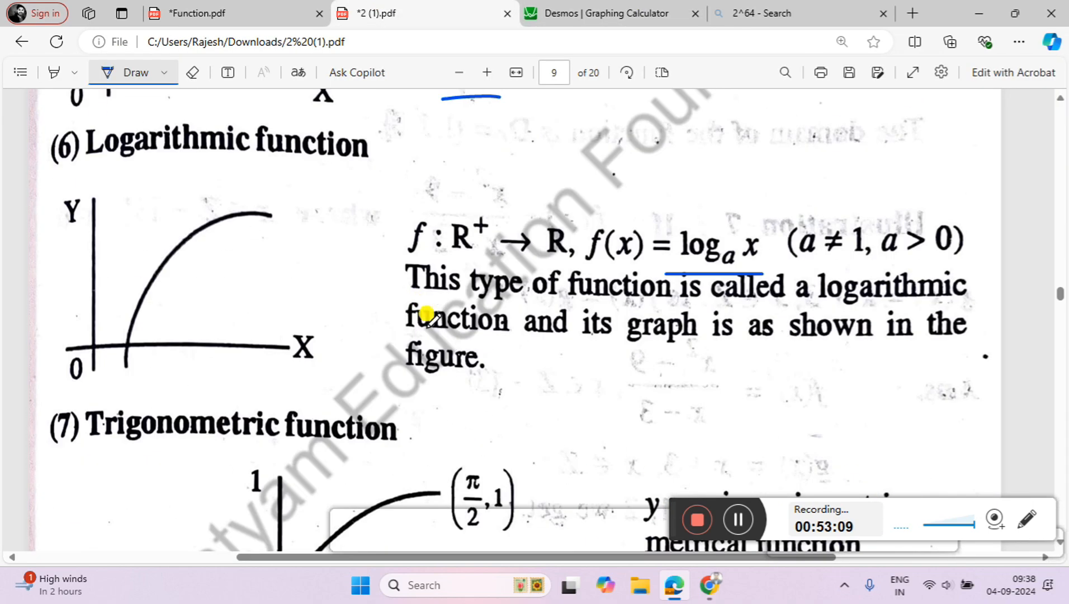
{"action": "scroll", "coordinate": [426, 315], "scroll_direction": "down", "scroll_amount": 3}
{"action": "scroll", "coordinate": [427, 317], "scroll_direction": "down", "scroll_amount": 10}
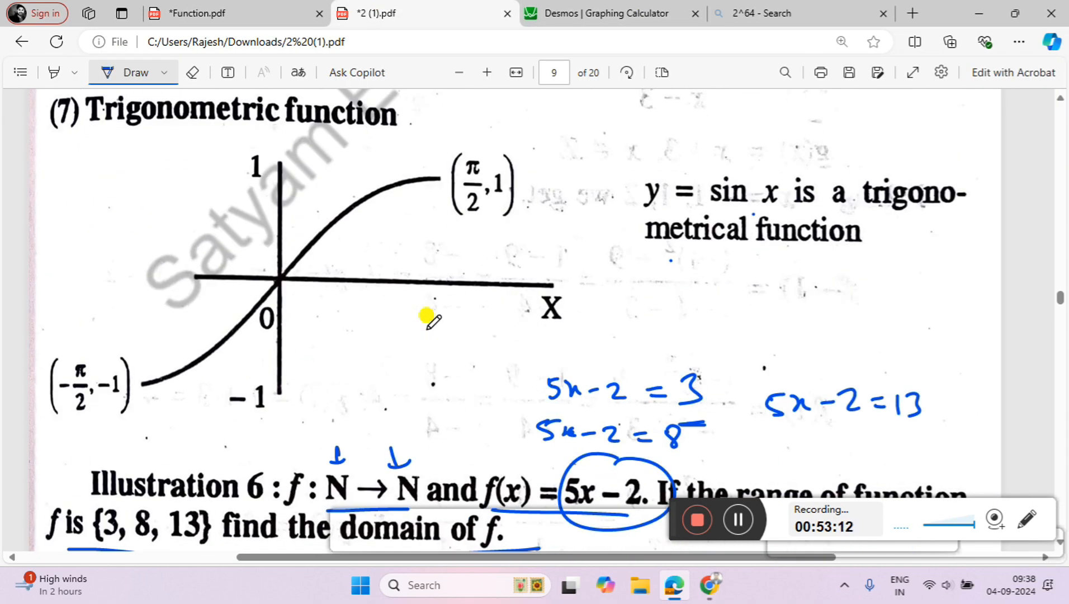
{"action": "scroll", "coordinate": [426, 317], "scroll_direction": "up", "scroll_amount": 7}
{"action": "left_click", "coordinate": [567, 7]}
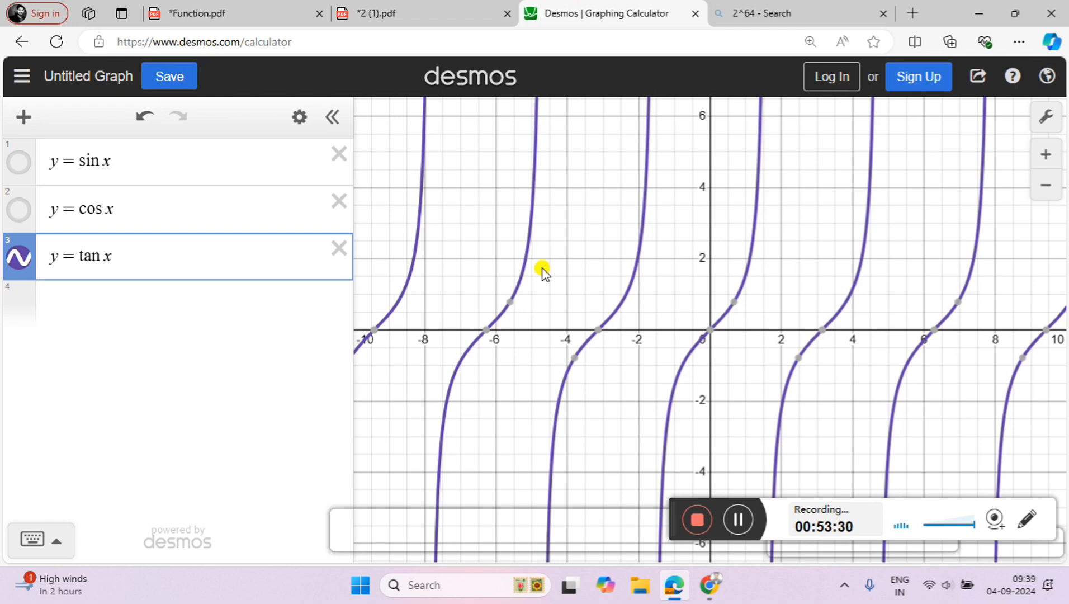
{"action": "left_click", "coordinate": [405, 11]}
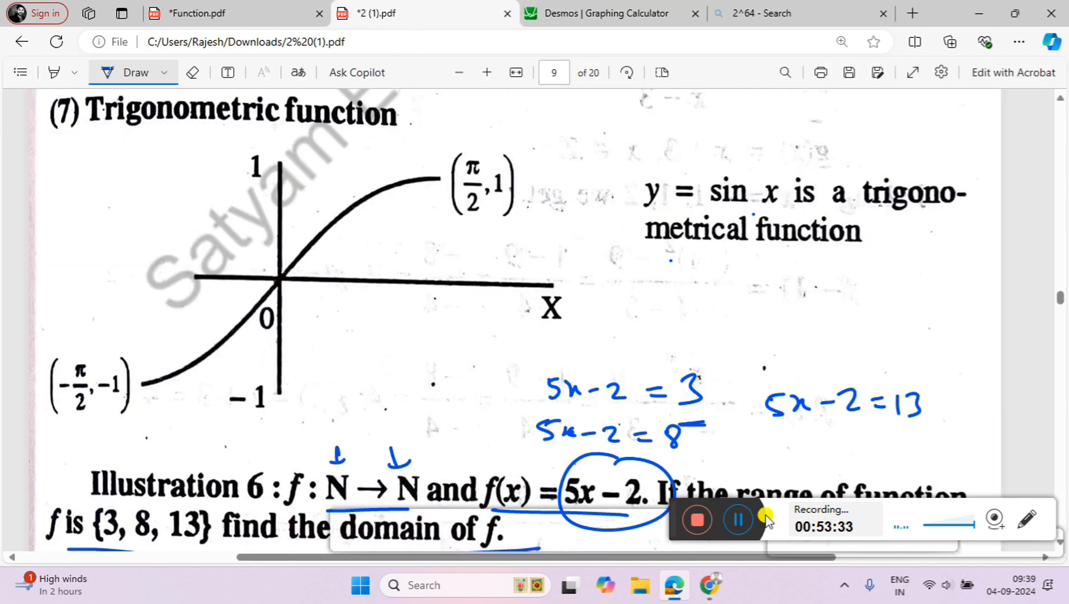
{"action": "left_click", "coordinate": [697, 520]}
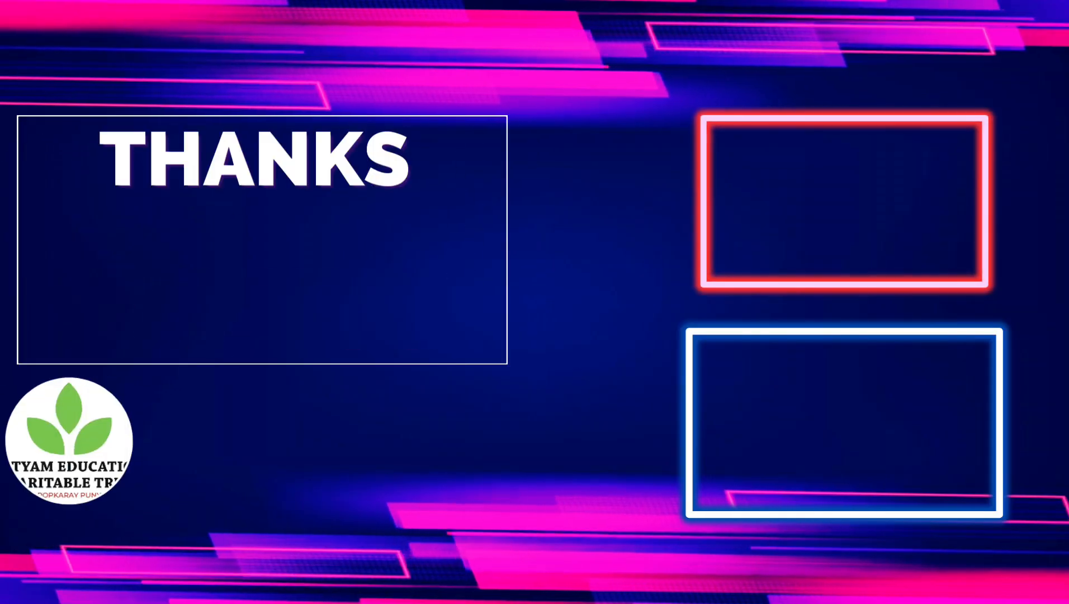